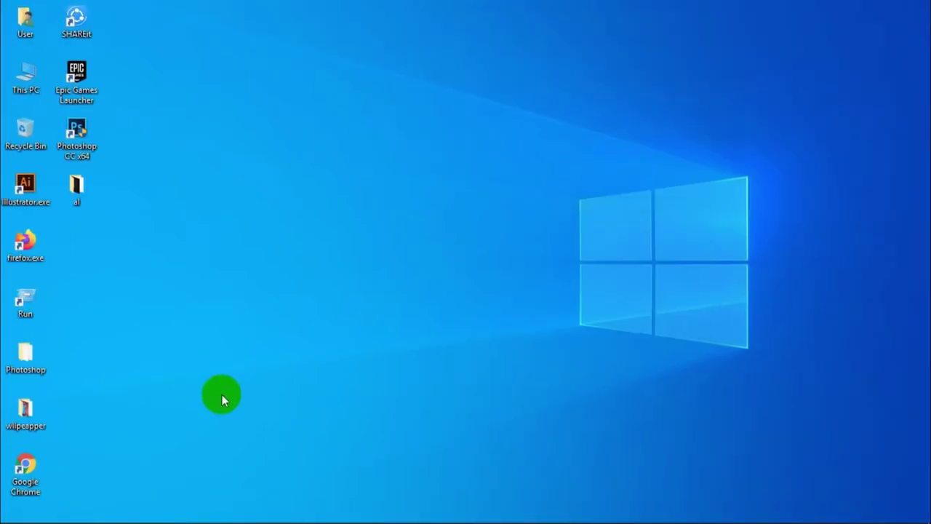
# - Open the ffffff.jpg chalkboard texture from Desktop\al and dock it as a tab
pyautogui.click(228, 514)
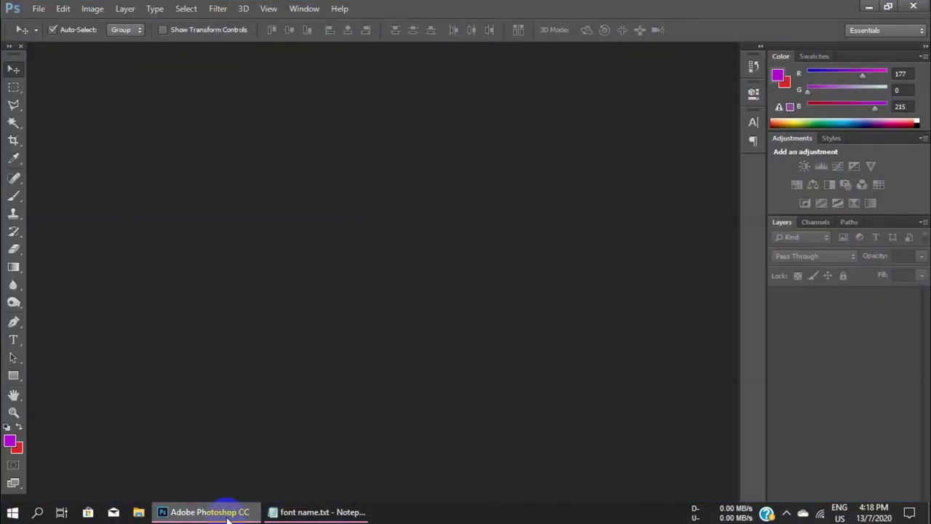
pyautogui.click(38, 10)
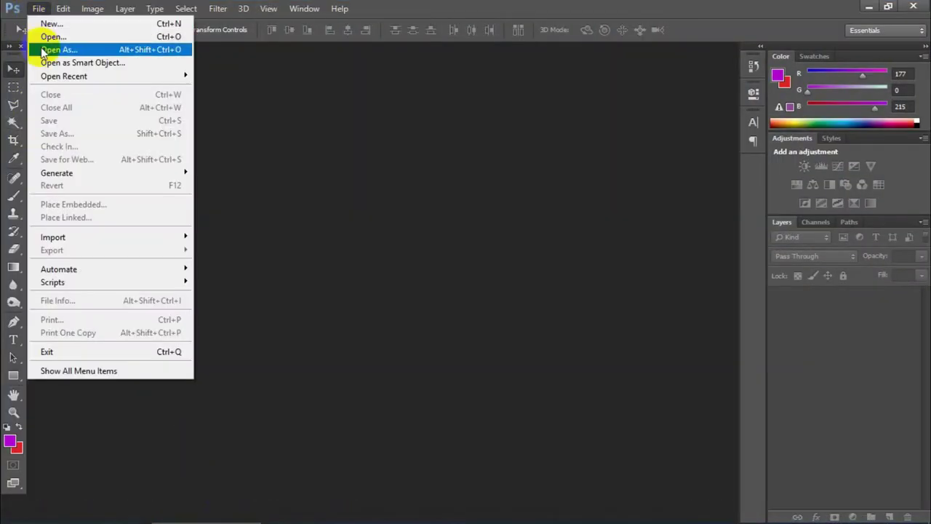
pyautogui.click(42, 38)
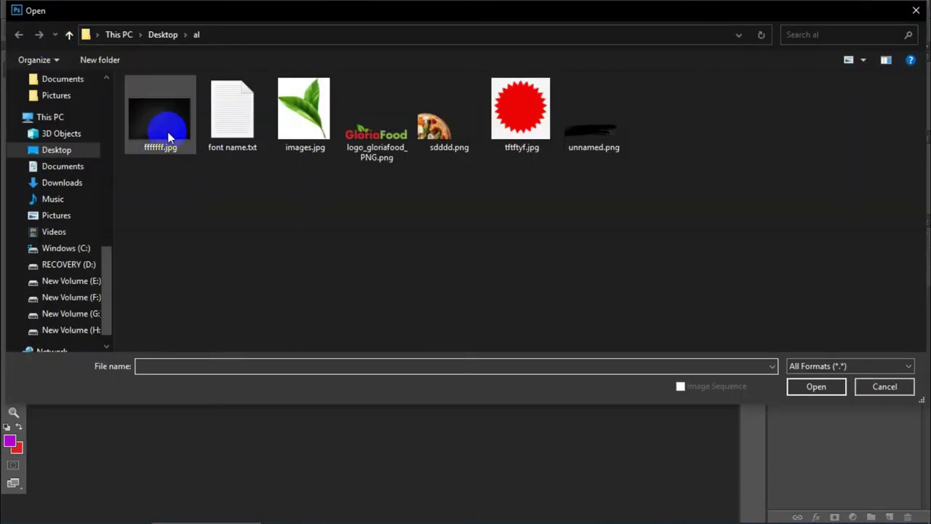
pyautogui.doubleClick(167, 131)
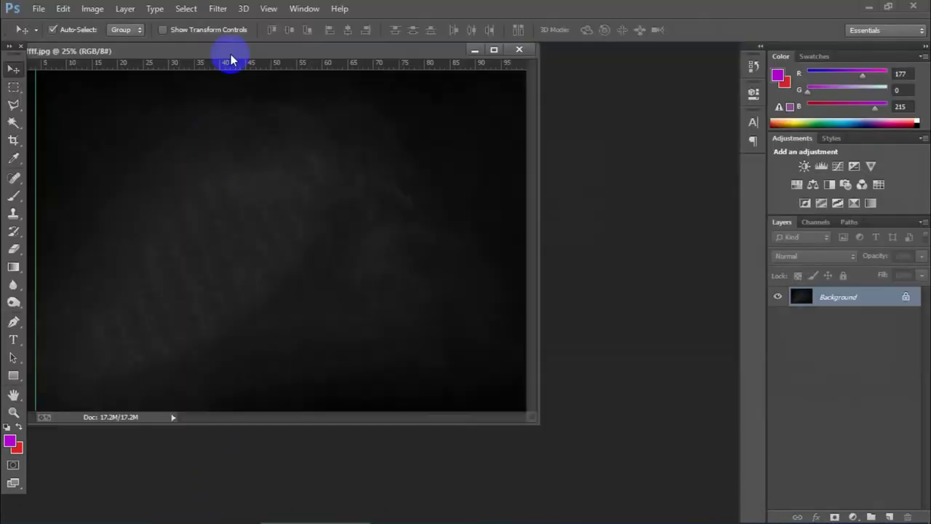
pyautogui.moveTo(234, 46)
pyautogui.mouseDown()
pyautogui.moveTo(281, 55)
pyautogui.moveTo(272, 51)
pyautogui.mouseUp()
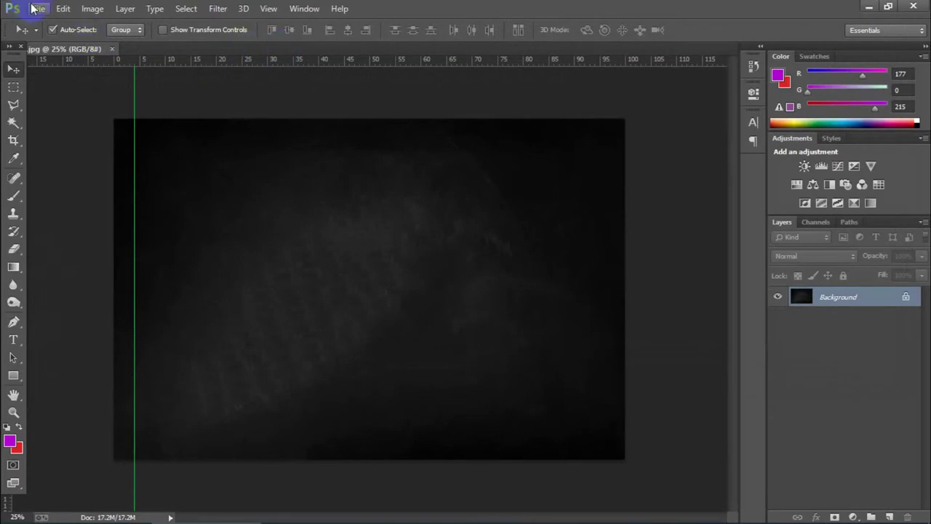
pyautogui.click(38, 8)
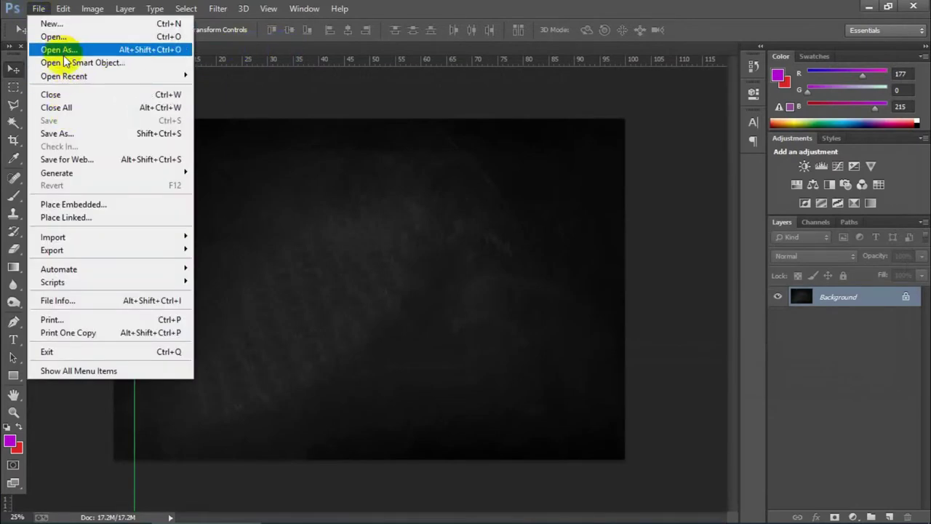
# - Place sdddd.png as an embedded pizza layer on the chalkboard
pyautogui.click(94, 204)
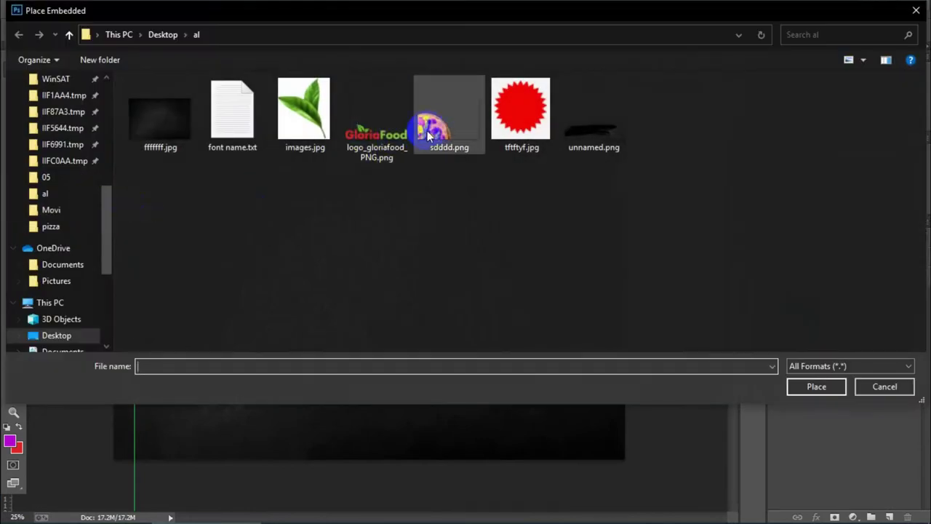
pyautogui.doubleClick(430, 130)
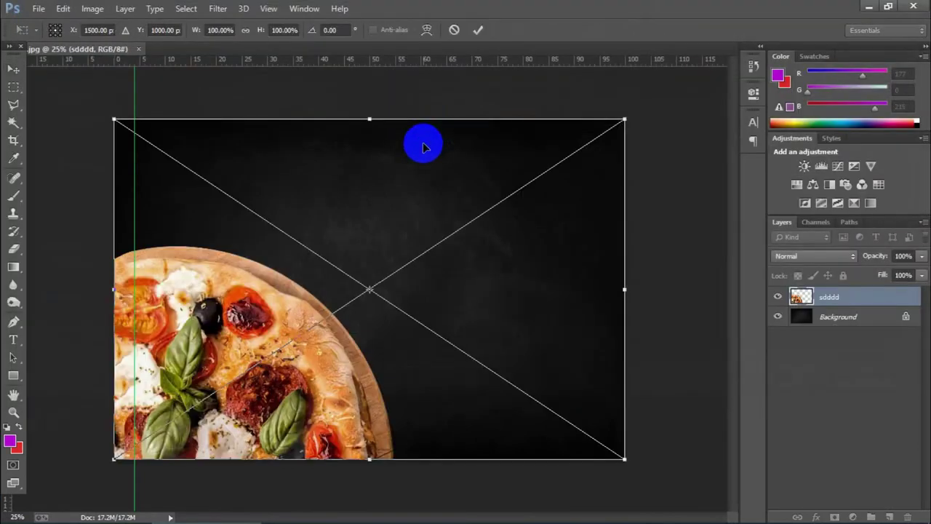
pyautogui.click(484, 30)
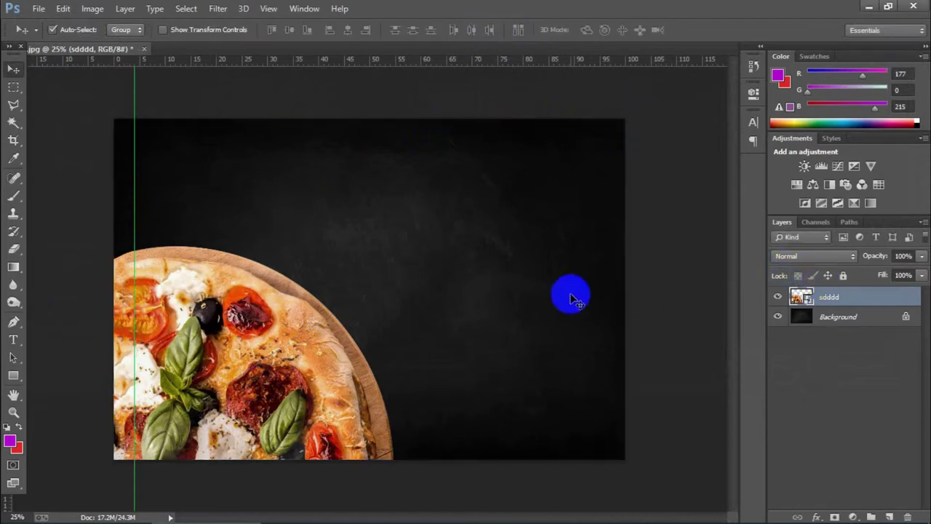
# - Scale the pizza up to about 117.6% so it fills the lower-left area
pyautogui.hotkey('ctrl', 't')
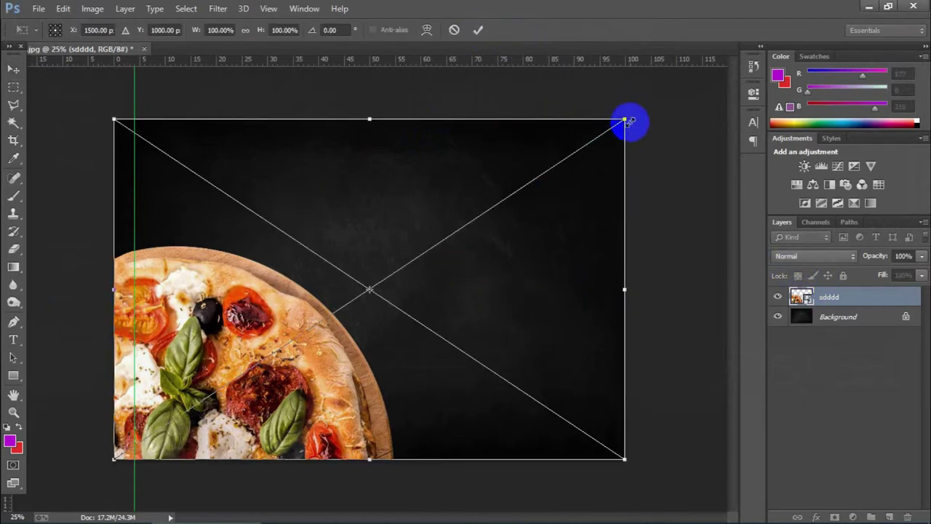
pyautogui.moveTo(631, 122)
pyautogui.mouseDown()
pyautogui.moveTo(770, 4)
pyautogui.moveTo(694, 29)
pyautogui.mouseUp()
pyautogui.hotkey('ctrl', '-')
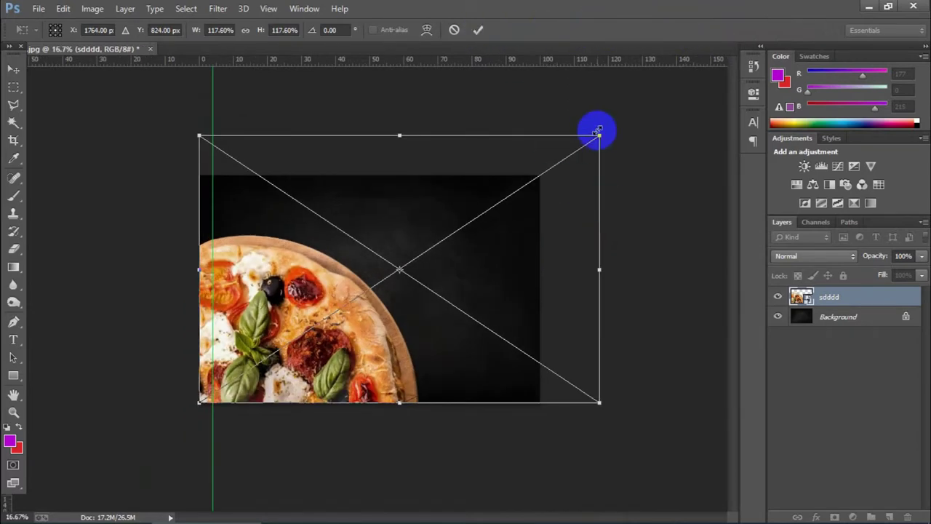
pyautogui.moveTo(596, 129); pyautogui.dragTo(613, 121)
pyautogui.press('Return')
pyautogui.hotkey('ctrl', '+')
pyautogui.hotkey('ctrl', '+')
pyautogui.hotkey('ctrl', '-')
# - Draw a no-fill, white-stroke rectangle frame inset from the chalkboard edges, with a thicker stroke
pyautogui.click(13, 375)
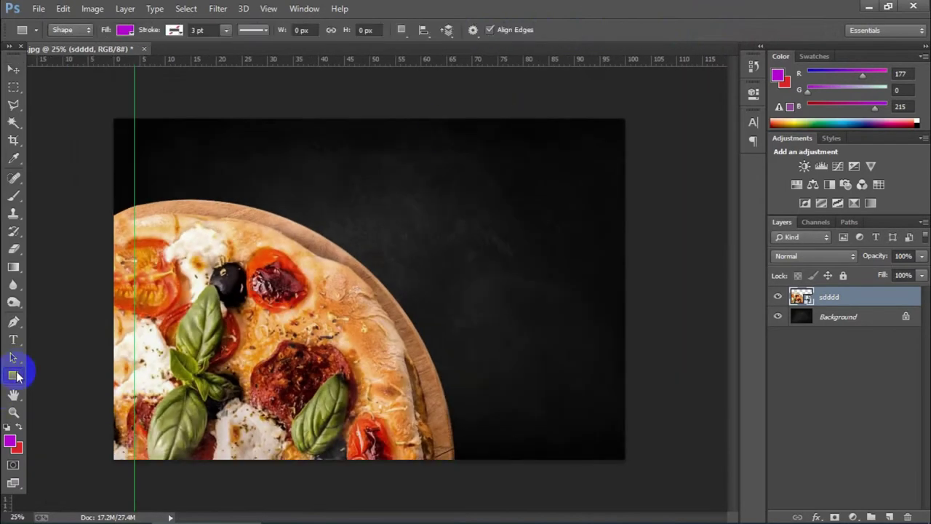
pyautogui.click(125, 30)
pyautogui.click(68, 57)
pyautogui.click(174, 30)
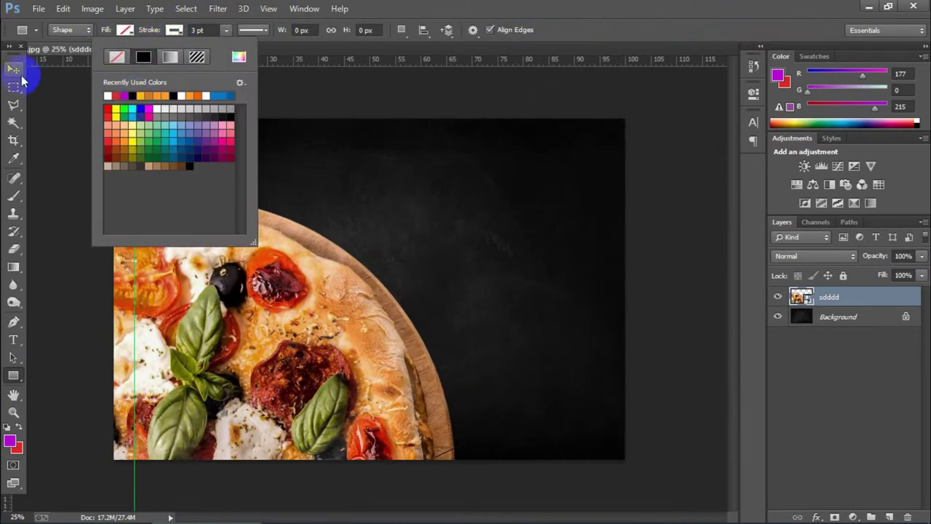
pyautogui.click(153, 140)
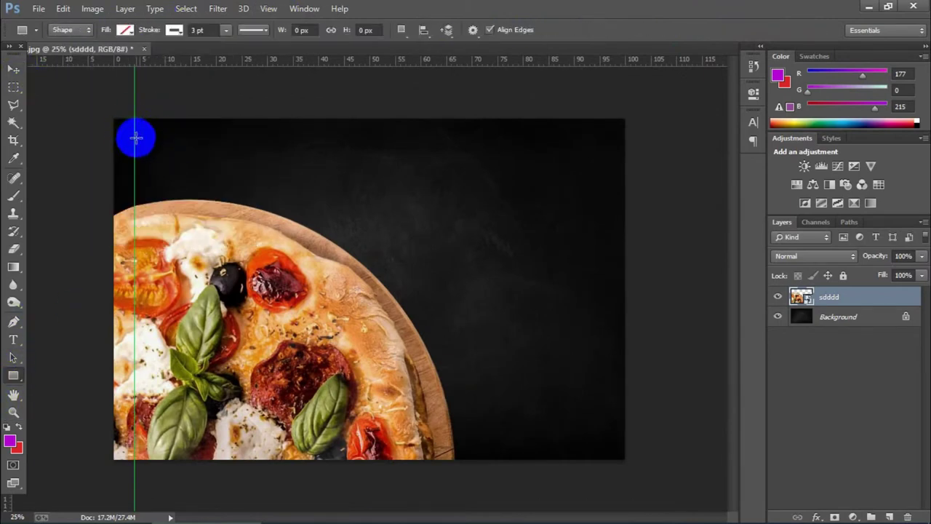
pyautogui.press('v')
pyautogui.press('u')
pyautogui.moveTo(123, 128); pyautogui.dragTo(615, 448)
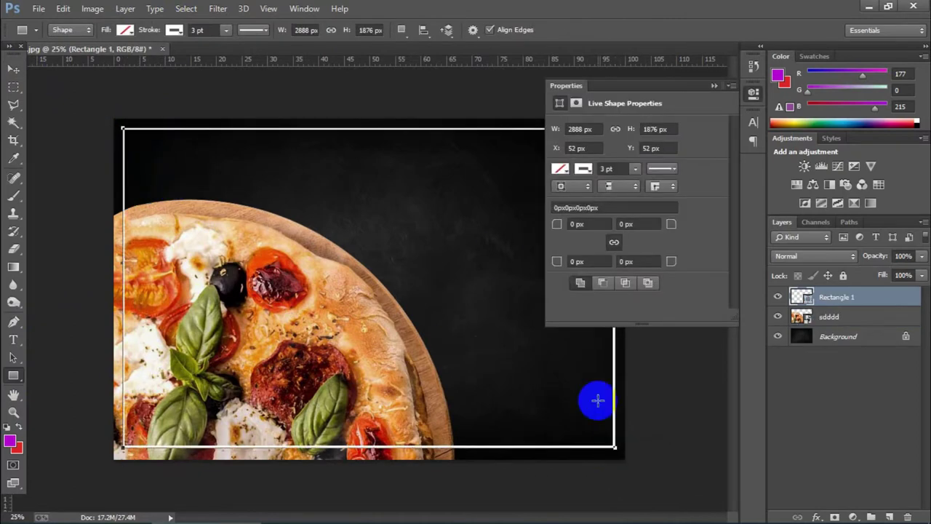
pyautogui.moveTo(221, 48); pyautogui.dragTo(227, 44)
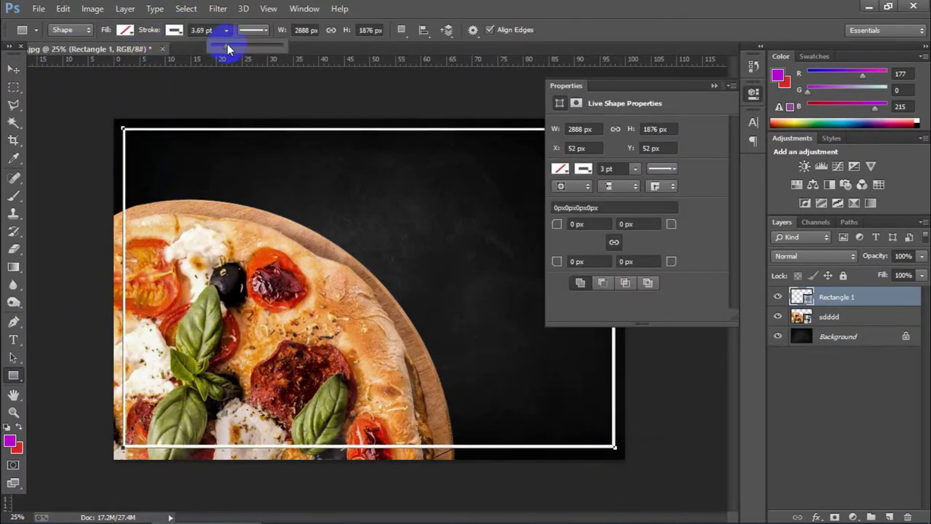
# - Measure the frame's margins at the corner, right and bottom edges with marquee selections
pyautogui.press('z')
pyautogui.moveTo(145, 119); pyautogui.dragTo(436, 258)
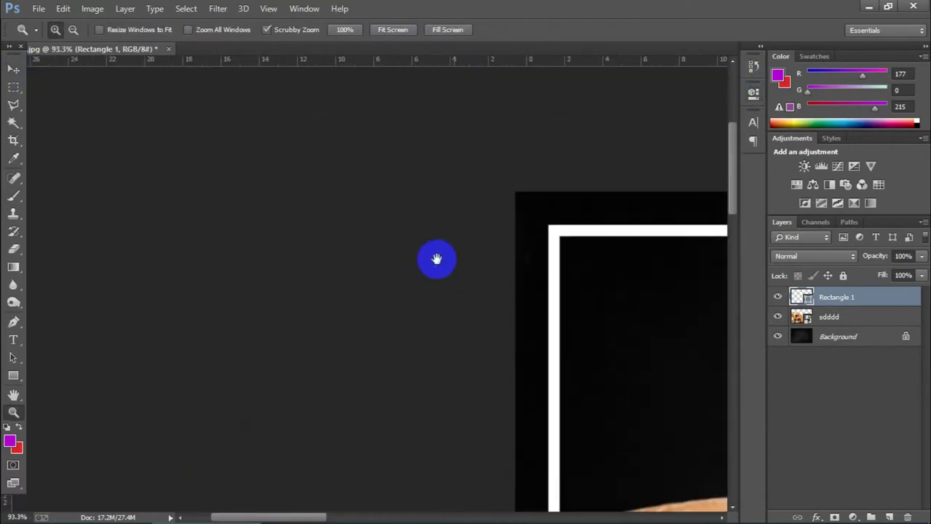
pyautogui.click(14, 88)
pyautogui.moveTo(457, 218); pyautogui.dragTo(479, 239)
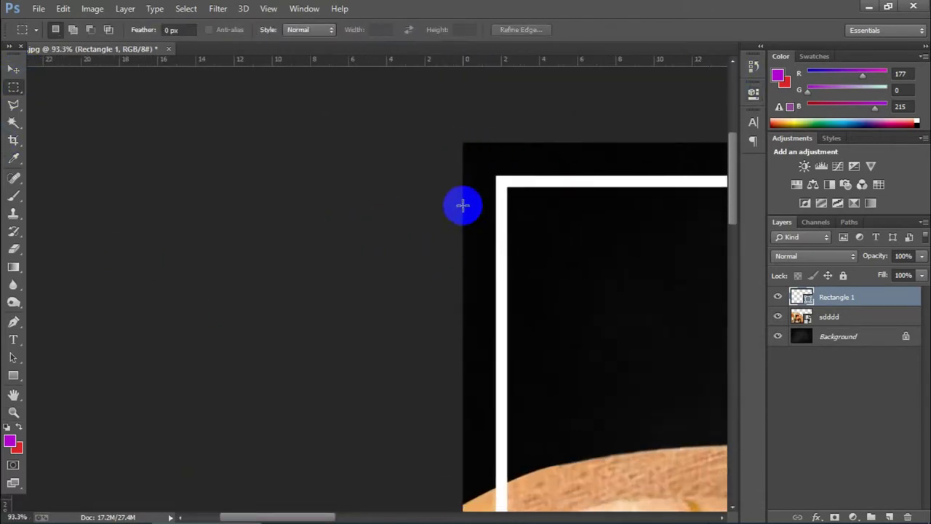
pyautogui.moveTo(463, 204)
pyautogui.mouseDown()
pyautogui.moveTo(495, 249)
pyautogui.moveTo(566, 160)
pyautogui.mouseUp()
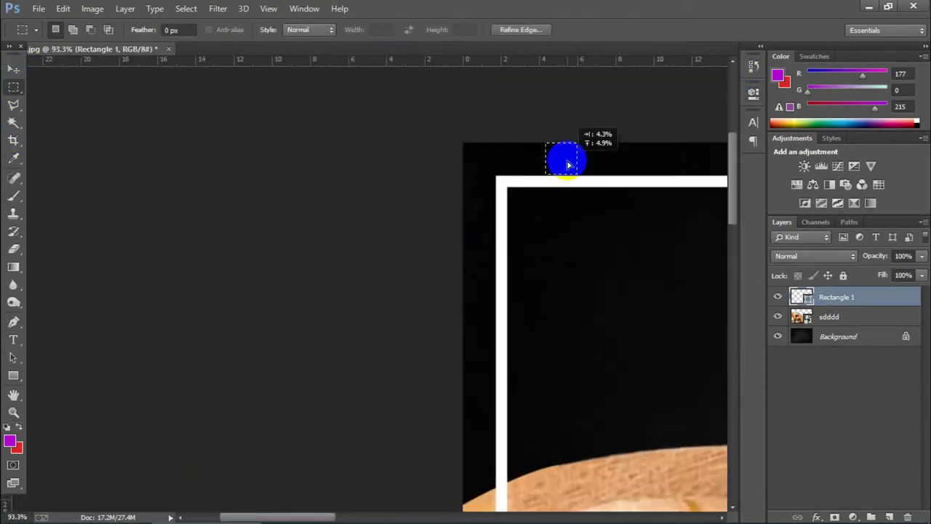
pyautogui.hotkey('ctrl', '-')
pyautogui.hscroll(10, 707, 243)
pyautogui.hotkey('ctrl', '+')
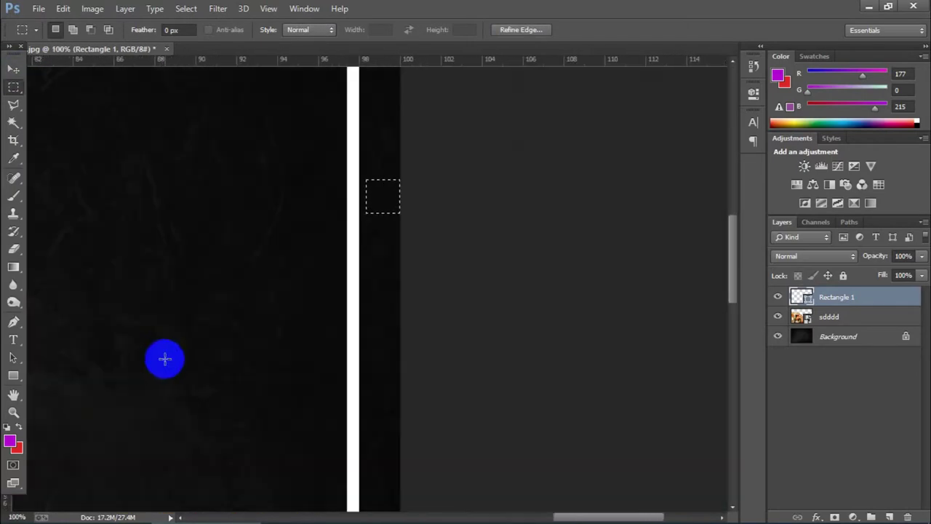
pyautogui.hotkey('ctrl', '-')
pyautogui.hotkey('ctrl', '-')
pyautogui.hotkey('ctrl', '-')
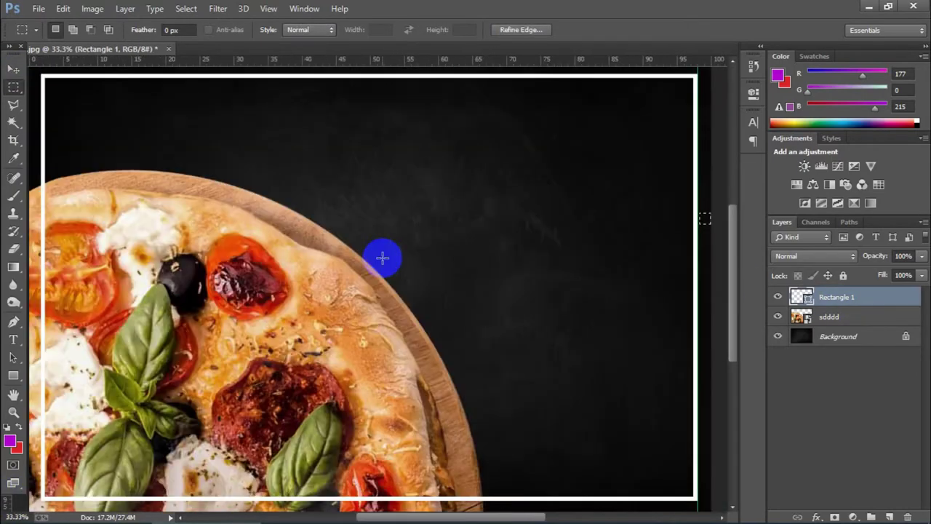
pyautogui.moveTo(383, 256); pyautogui.dragTo(602, 503)
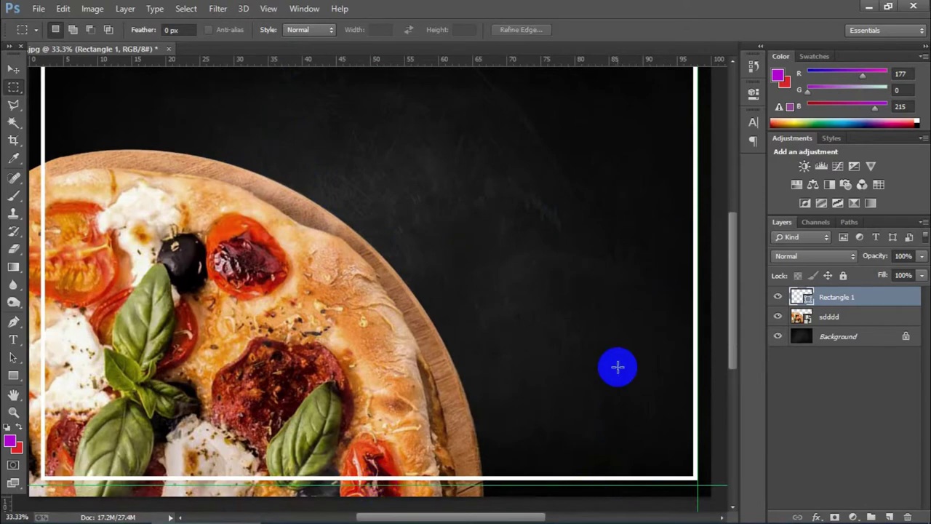
# - Adjust the frame size and move Rectangle 1 beneath the sdddd pizza layer
pyautogui.hotkey('ctrl', 't')
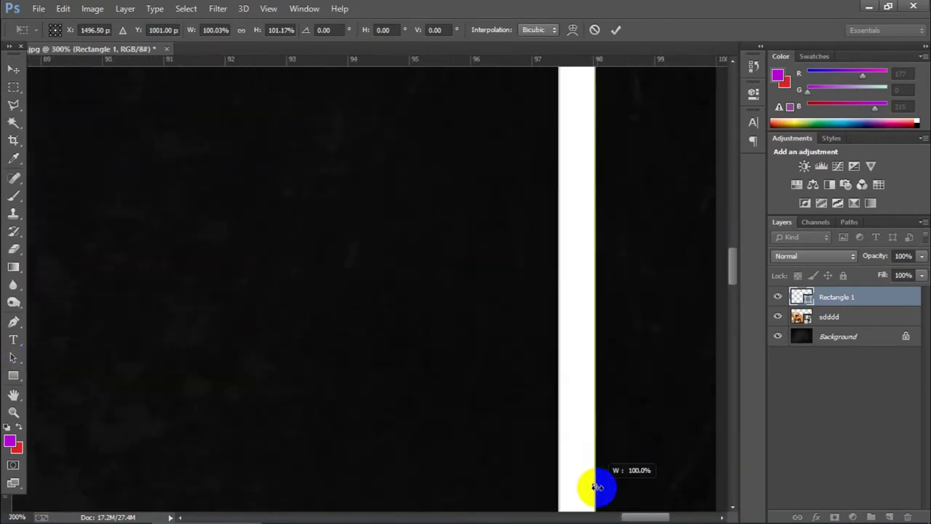
pyautogui.press('Return')
pyautogui.hotkey('ctrl', '0')
pyautogui.moveTo(837, 297); pyautogui.dragTo(883, 322)
pyautogui.click(13, 340)
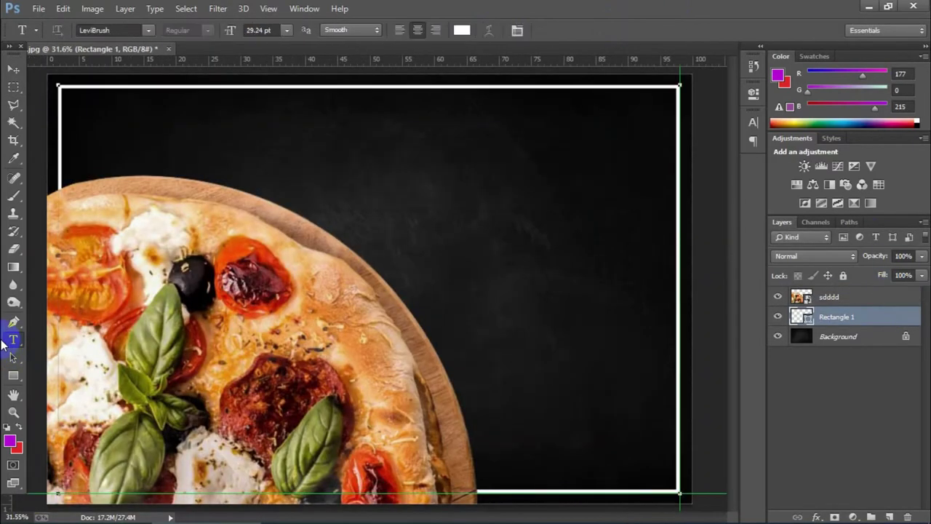
# - Create the Pizza text line and a duplicate line changed to Time
pyautogui.click(676, 29)
pyautogui.click(833, 304)
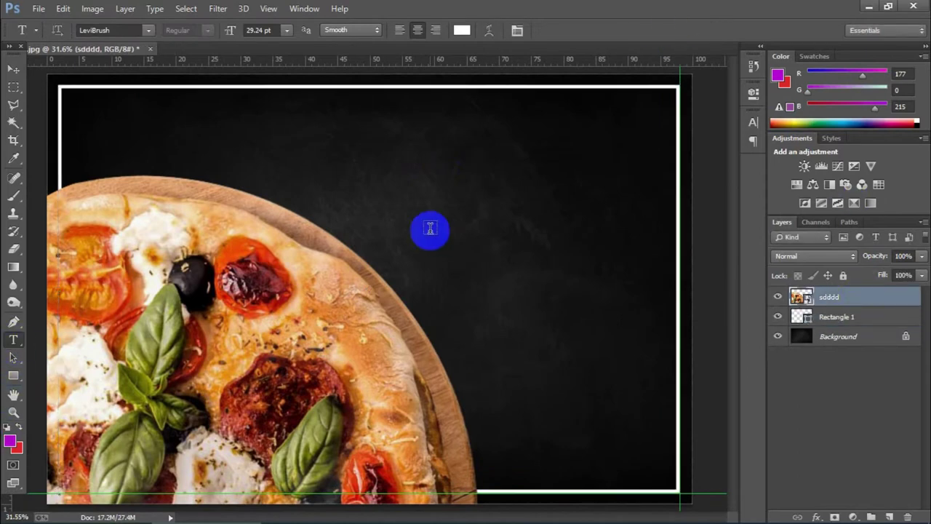
pyautogui.click(419, 219)
pyautogui.write('Pizza')
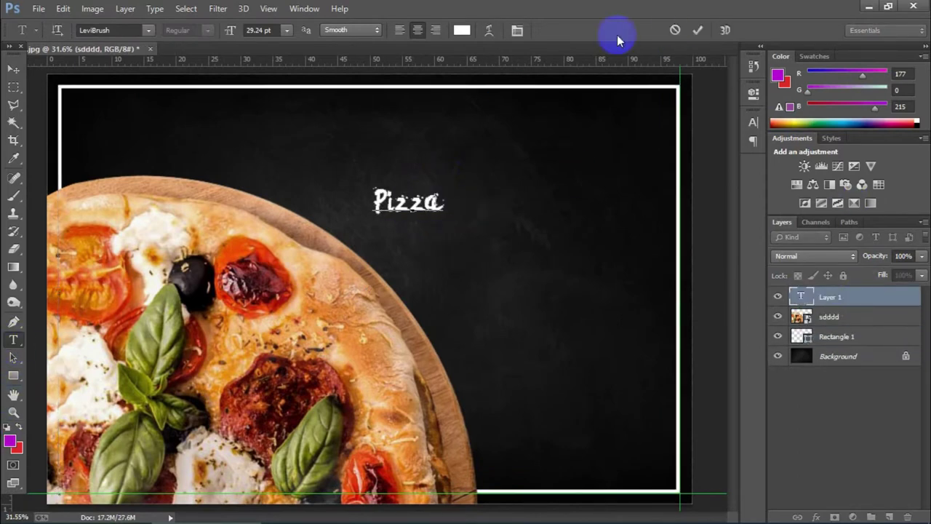
pyautogui.click(698, 29)
pyautogui.moveTo(401, 218); pyautogui.dragTo(401, 243)
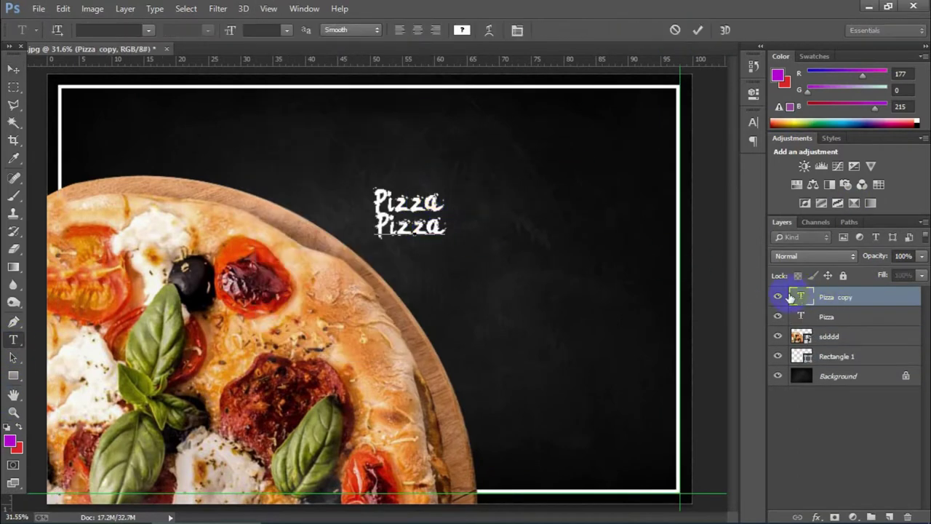
pyautogui.doubleClick(791, 297)
pyautogui.press('BackSpace')
pyautogui.write('Time')
pyautogui.click(826, 316)
# - Enlarge the Pizza title, move it up, and scale up the Time text
pyautogui.hotkey('ctrl', 't')
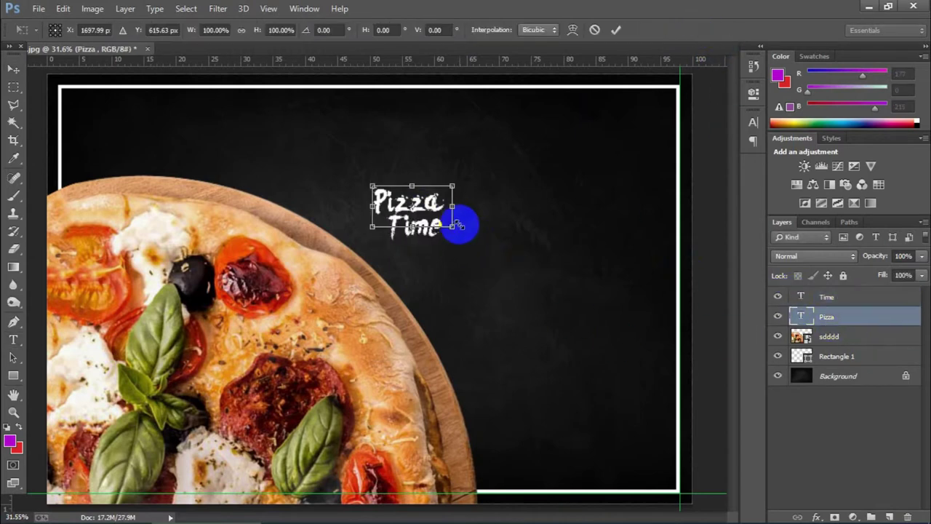
pyautogui.moveTo(451, 227); pyautogui.dragTo(633, 320)
pyautogui.moveTo(572, 233); pyautogui.dragTo(578, 150)
pyautogui.press('Return')
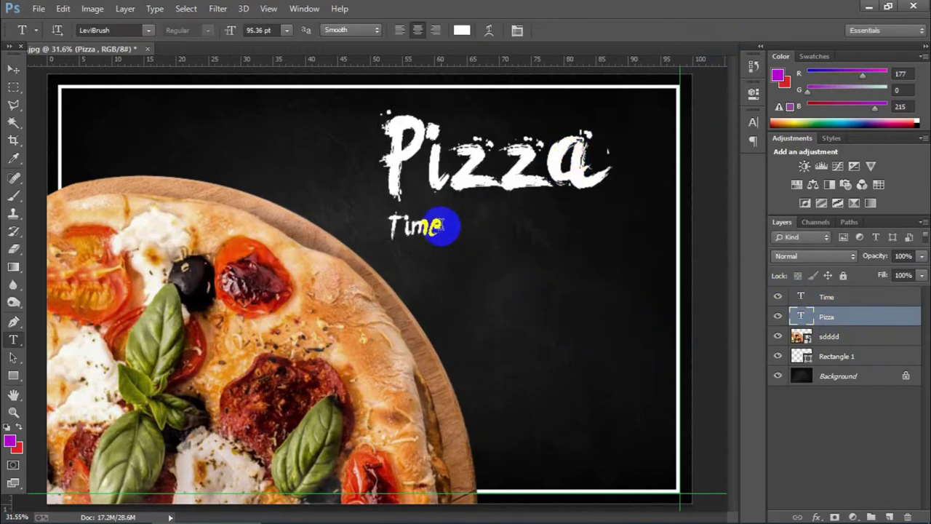
pyautogui.press('v')
pyautogui.moveTo(441, 224)
pyautogui.mouseDown()
pyautogui.moveTo(524, 216)
pyautogui.moveTo(601, 293)
pyautogui.moveTo(551, 241)
pyautogui.mouseUp()
pyautogui.hotkey('ctrl', 't')
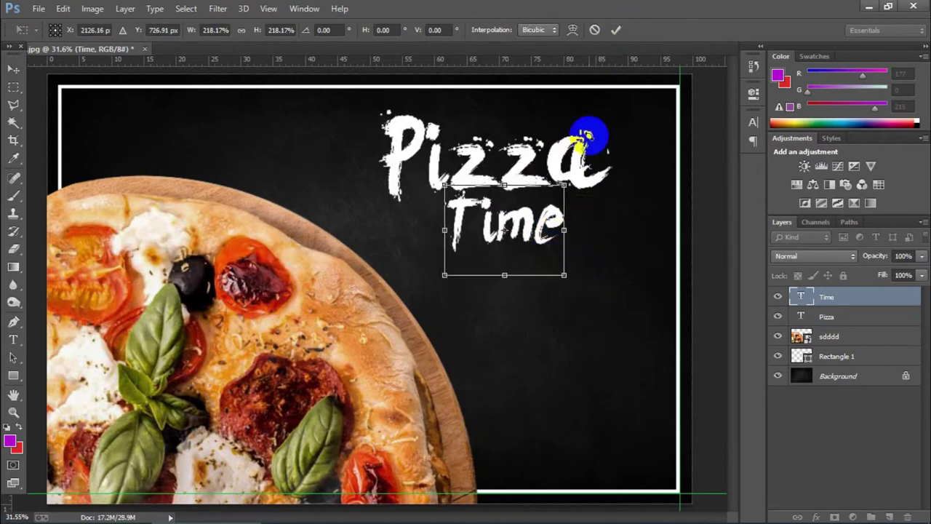
pyautogui.press('Return')
# - Nudge Pizza and Time so Time sits directly beneath the title
pyautogui.moveTo(589, 139); pyautogui.dragTo(593, 163)
pyautogui.moveTo(511, 223); pyautogui.dragTo(512, 208)
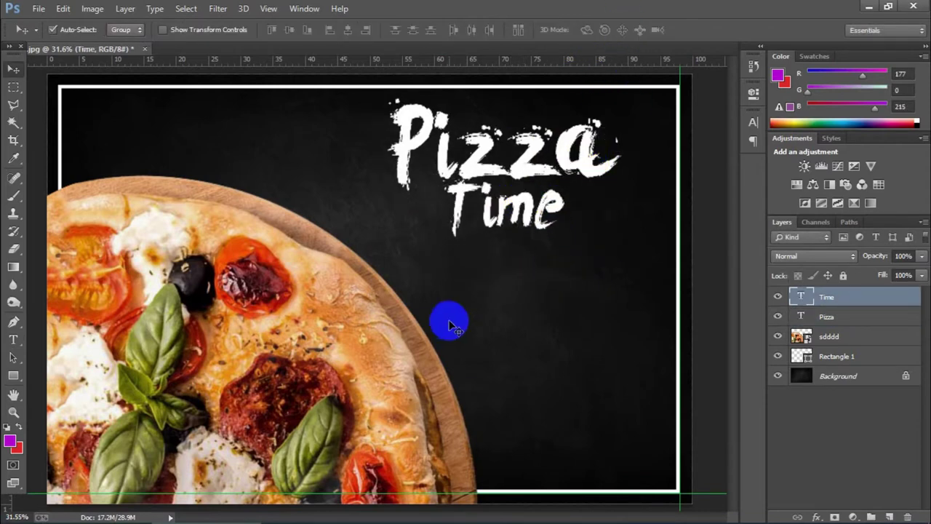
pyautogui.click(30, 69)
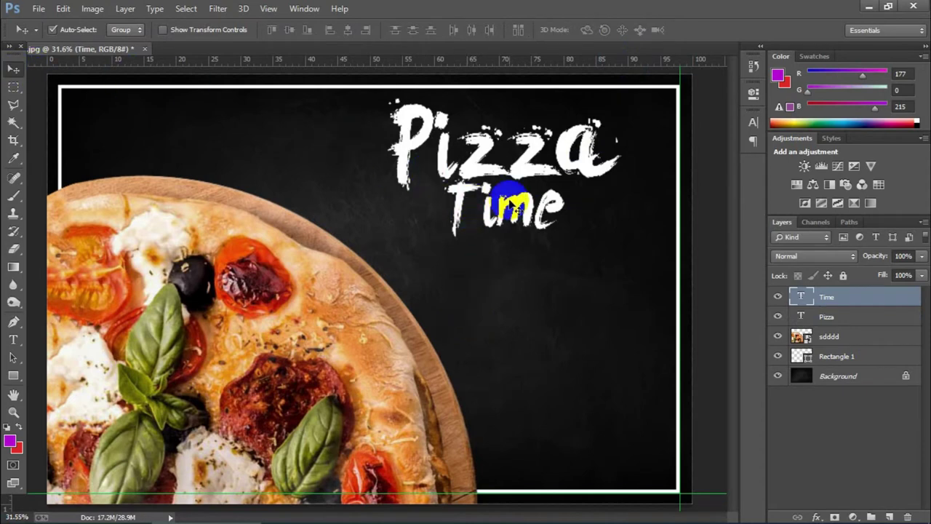
pyautogui.moveTo(520, 156); pyautogui.dragTo(519, 150)
pyautogui.moveTo(516, 214); pyautogui.dragTo(519, 210)
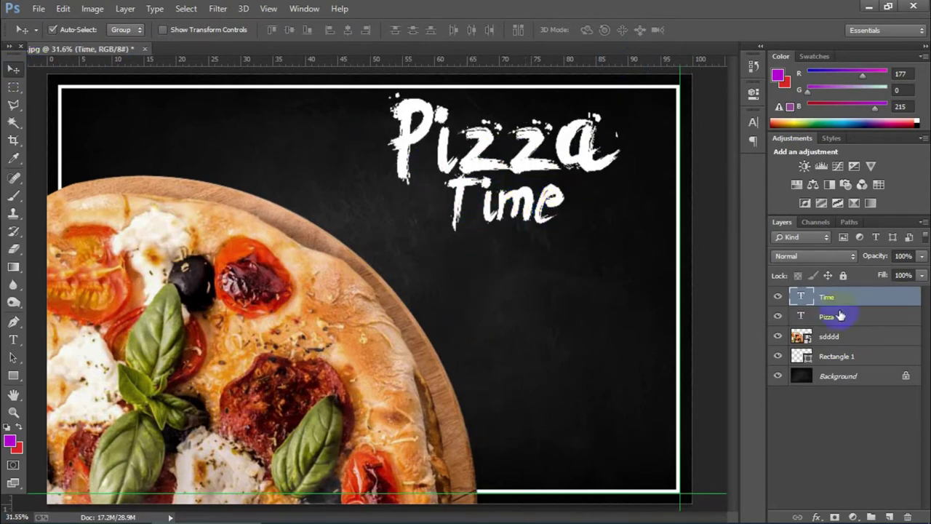
# - Change the Rectangle 1 frame stroke to a yellow-orange swatch
pyautogui.click(810, 357)
pyautogui.click(13, 375)
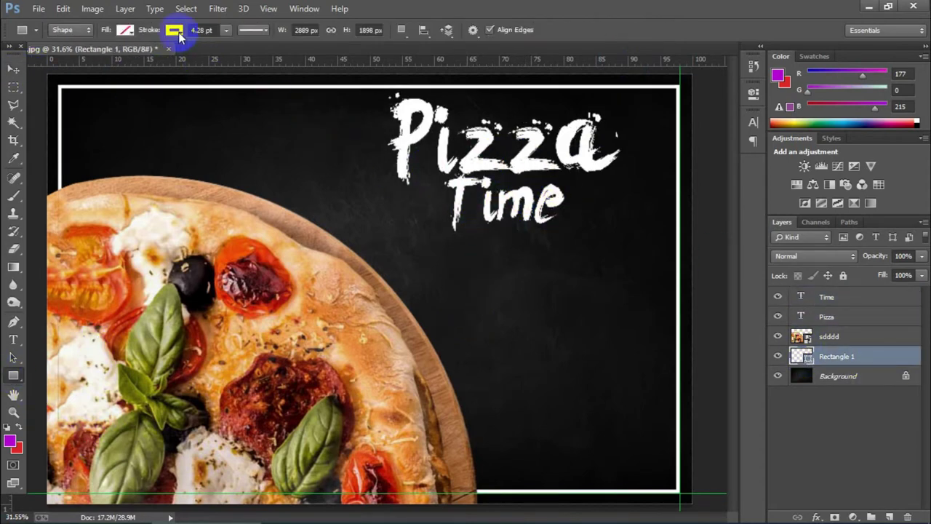
pyautogui.click(178, 32)
pyautogui.click(148, 95)
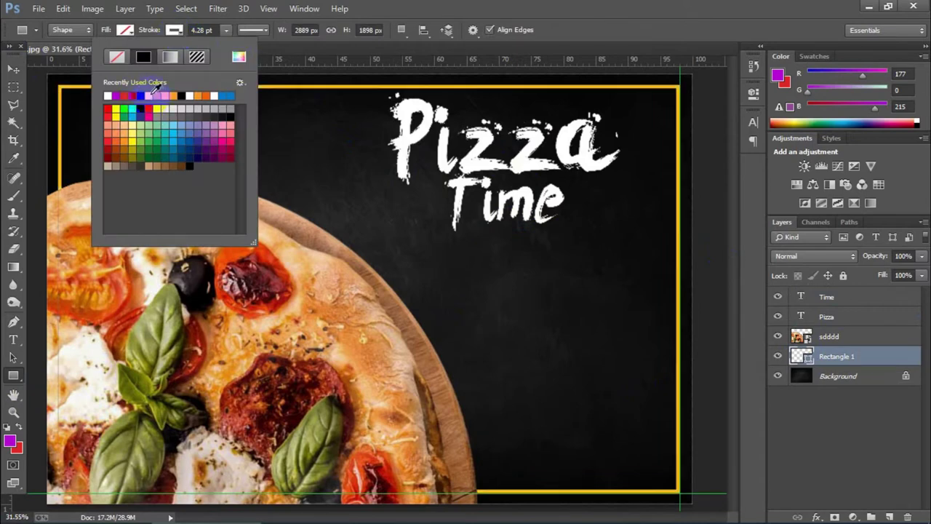
pyautogui.click(13, 68)
pyautogui.hotkey('ctrl', 't')
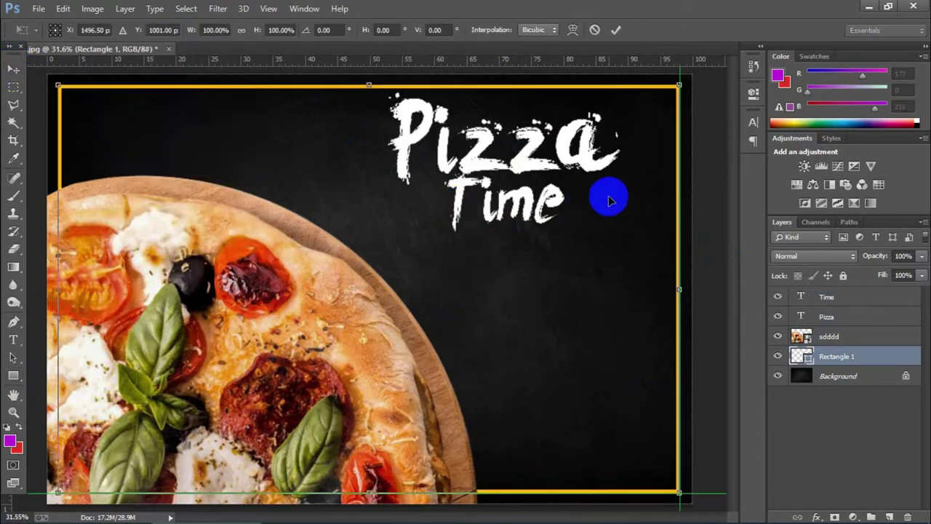
pyautogui.click(595, 31)
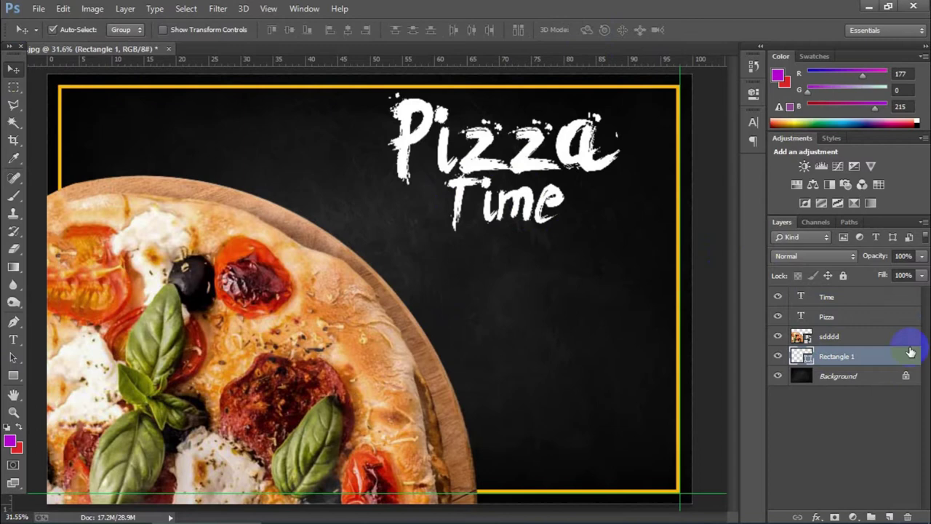
# - Scale the Time text up slightly
pyautogui.click(849, 322)
pyautogui.click(452, 200)
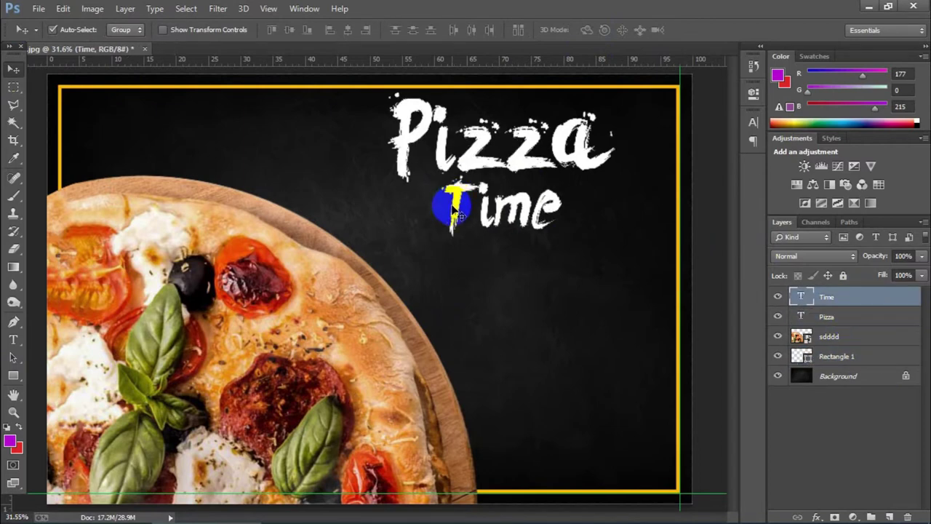
pyautogui.hotkey('ctrl', 't')
pyautogui.moveTo(560, 257); pyautogui.dragTo(570, 268)
pyautogui.press('Return')
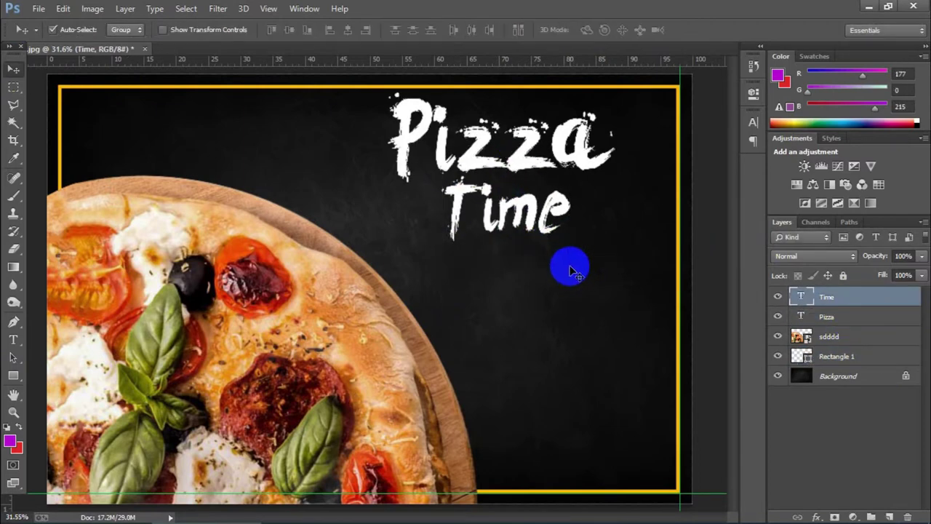
# - Open unnamed.png and dock it as a tab
pyautogui.click(39, 9)
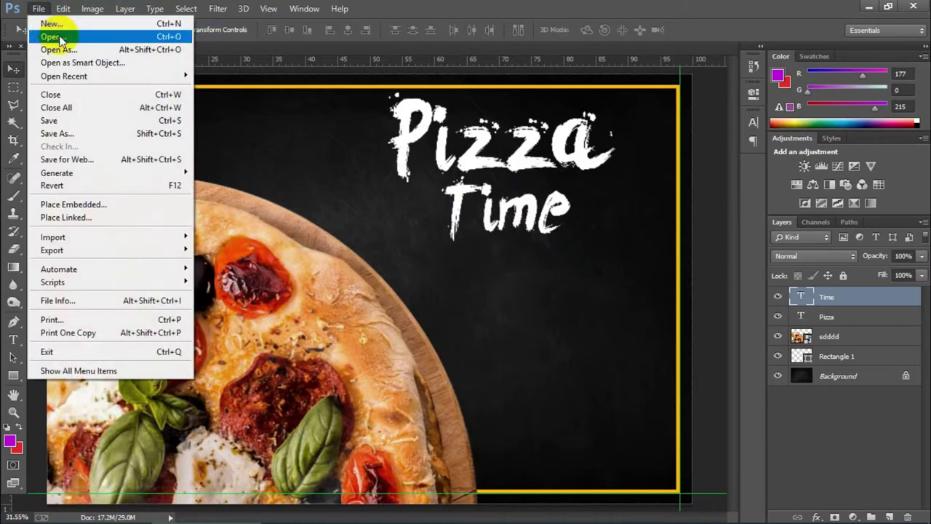
pyautogui.click(44, 35)
pyautogui.doubleClick(595, 118)
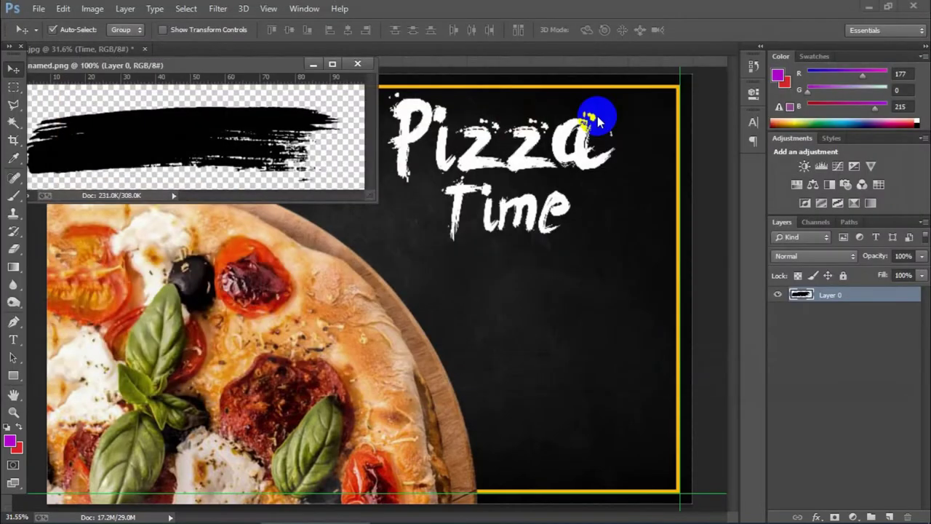
pyautogui.moveTo(252, 63); pyautogui.dragTo(301, 53)
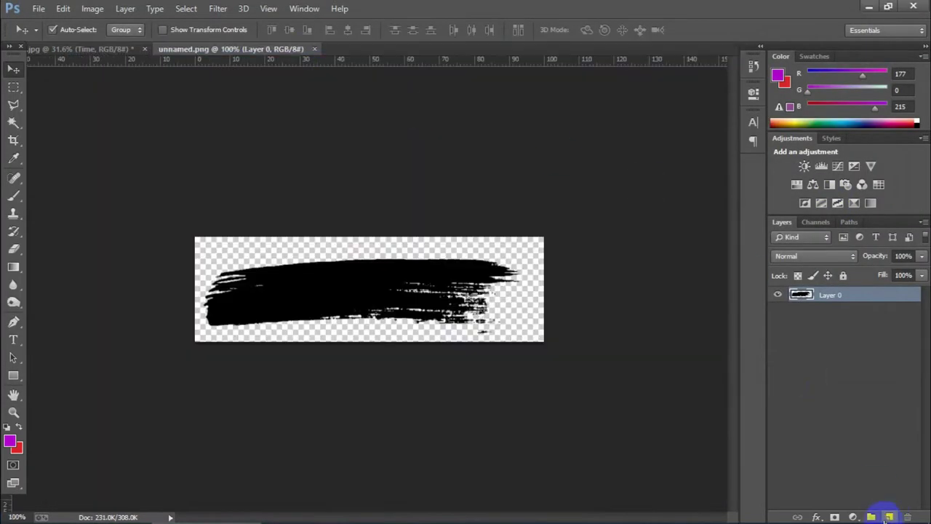
# - Add a yellow-orange Solid Color fill layer clipped to the brush stroke layer
pyautogui.click(853, 517)
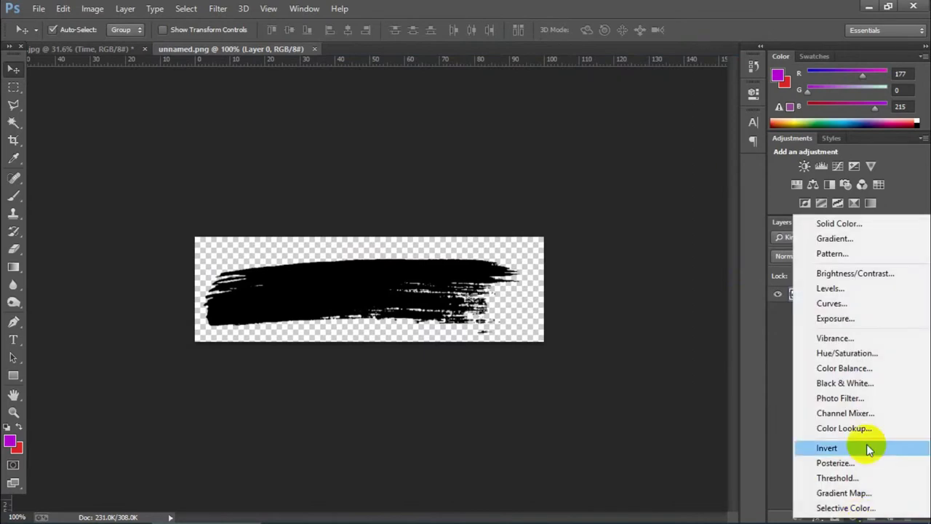
pyautogui.click(833, 225)
pyautogui.click(313, 401)
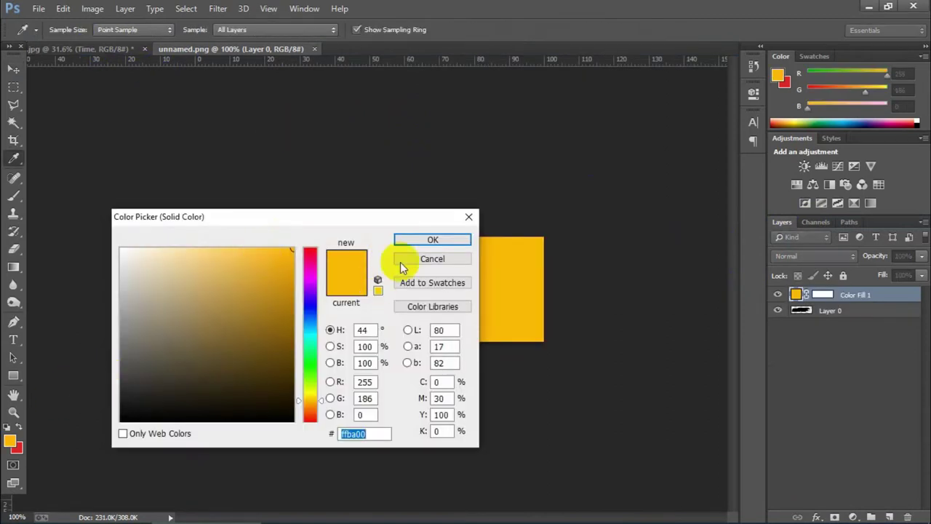
pyautogui.moveTo(286, 274); pyautogui.dragTo(281, 258)
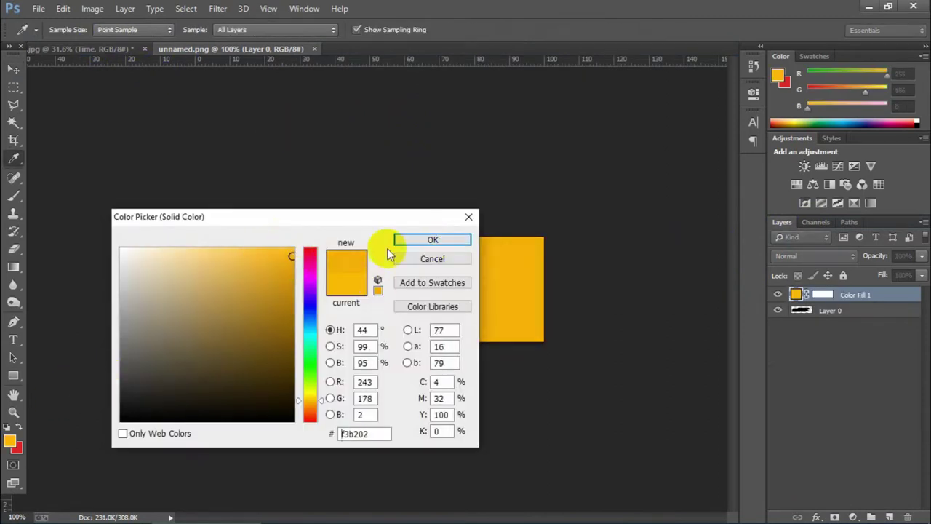
pyautogui.click(422, 243)
pyautogui.keyDown('alt'); pyautogui.click(828, 302); pyautogui.keyUp('alt')
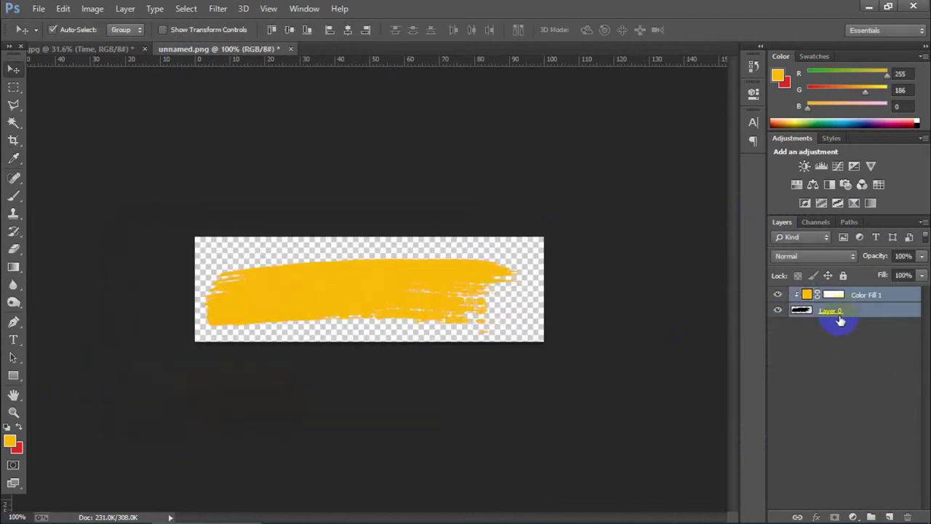
# - Merge the fill into the stroke, copy it into the Pizza document, and widen it
pyautogui.hotkey('ctrl', 'e')
pyautogui.moveTo(465, 306)
pyautogui.mouseDown()
pyautogui.moveTo(328, 230)
pyautogui.moveTo(505, 281)
pyautogui.moveTo(630, 284)
pyautogui.mouseUp()
pyautogui.hotkey('ctrl', 't')
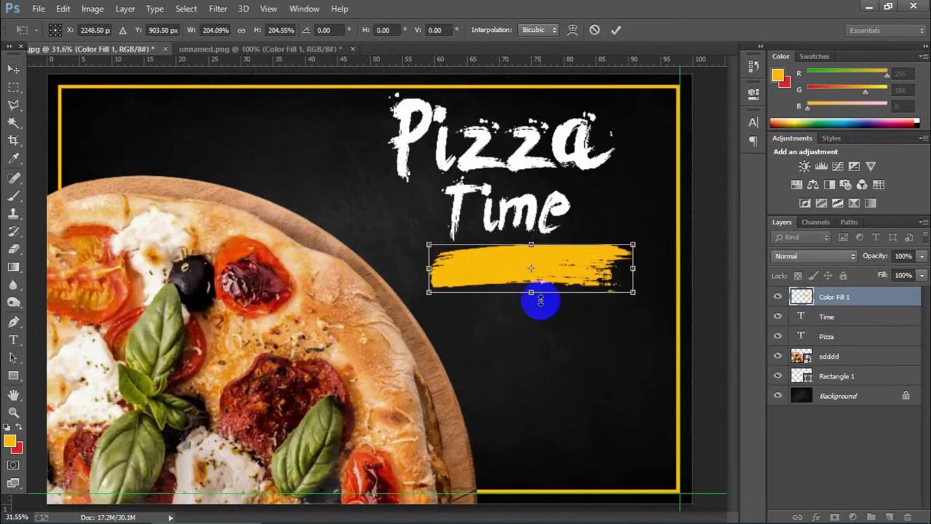
pyautogui.moveTo(567, 264); pyautogui.dragTo(558, 263)
pyautogui.press('Return')
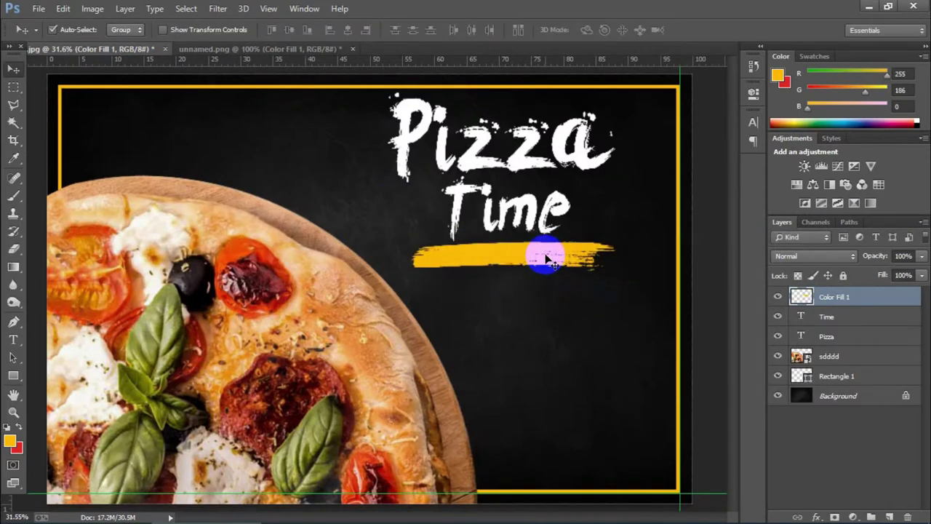
# - Nudge the Time text and yellow stroke up-left, and add a vertical guide near 73%
pyautogui.click(550, 217)
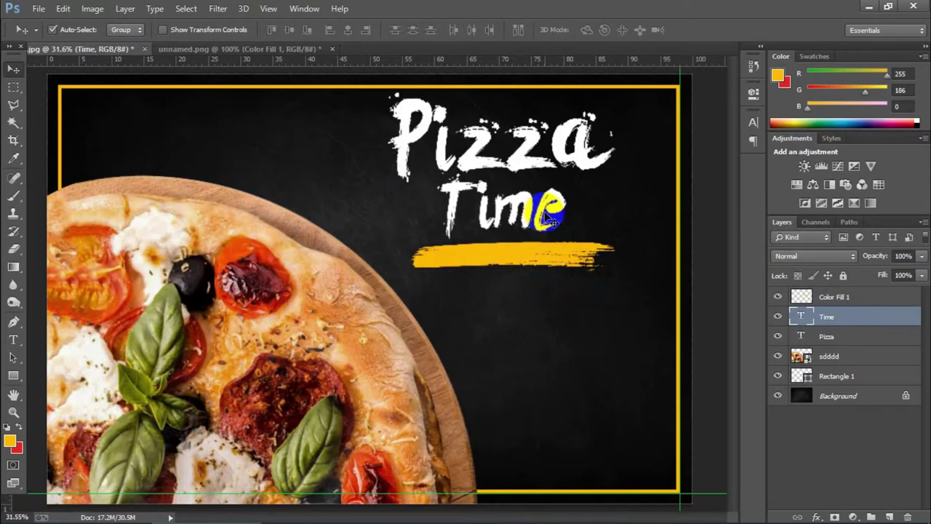
pyautogui.moveTo(547, 219); pyautogui.dragTo(543, 214)
pyautogui.moveTo(548, 256); pyautogui.dragTo(541, 251)
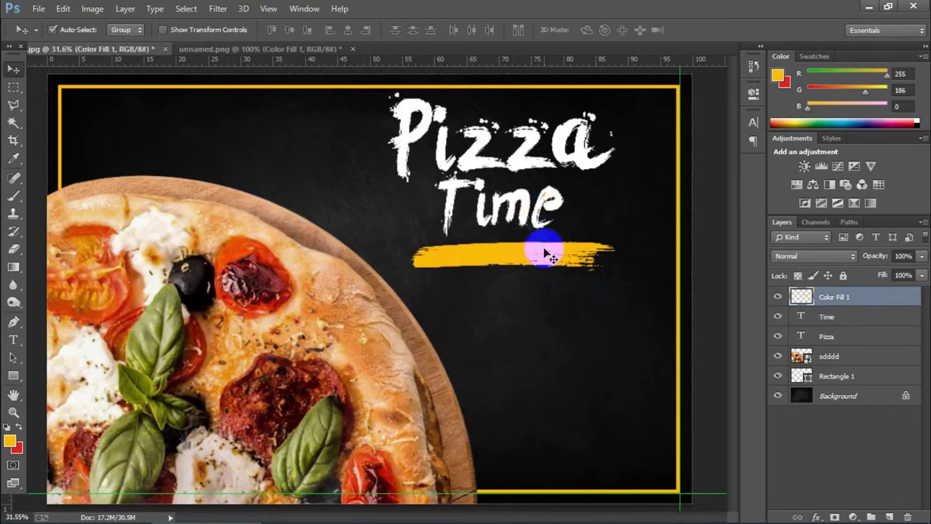
pyautogui.moveTo(35, 360); pyautogui.dragTo(535, 240)
# - Lock the Rectangle 1 and sdddd layers, then shift the title and stroke right
pyautogui.click(501, 283)
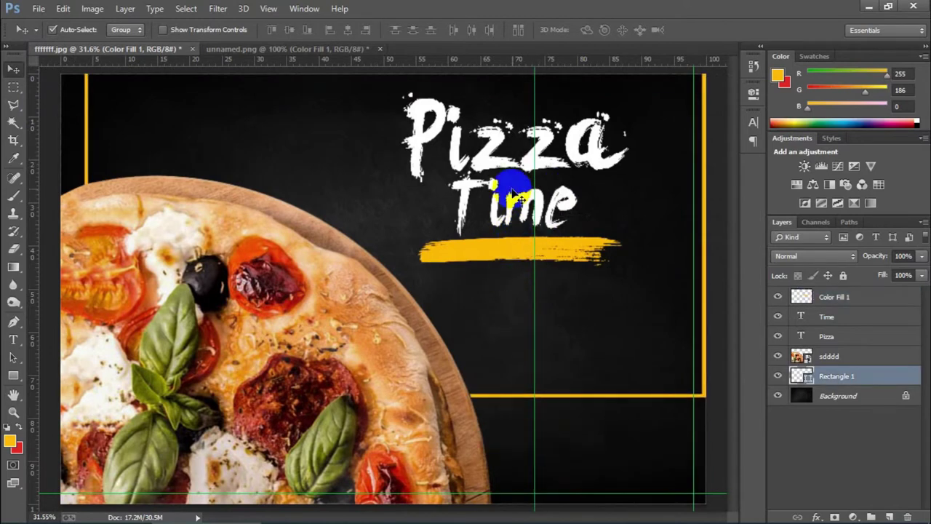
pyautogui.click(844, 275)
pyautogui.click(866, 355)
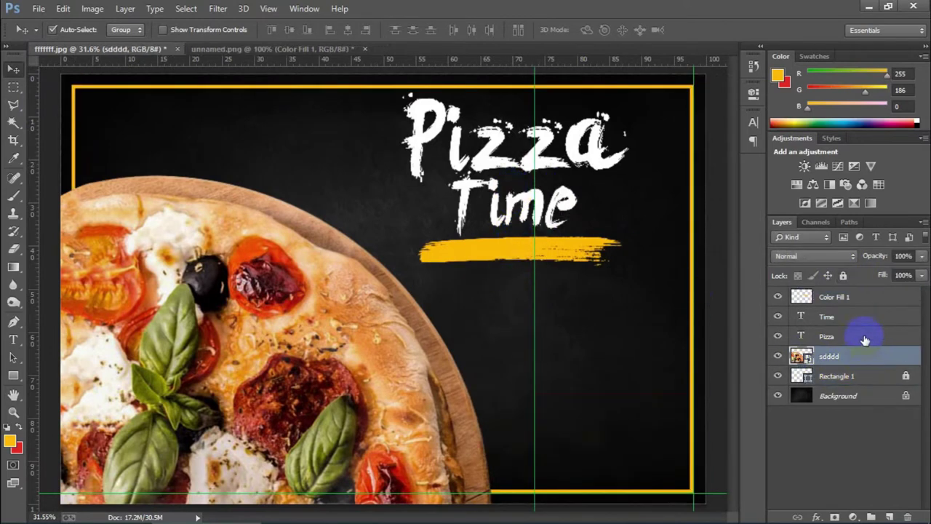
pyautogui.click(844, 276)
pyautogui.moveTo(507, 295)
pyautogui.mouseDown()
pyautogui.moveTo(507, 149)
pyautogui.moveTo(533, 156)
pyautogui.mouseUp()
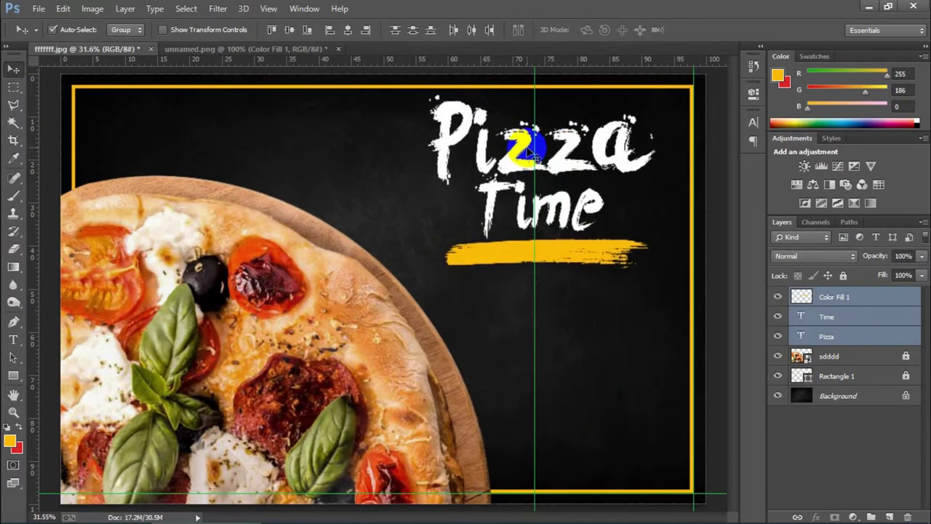
pyautogui.click(620, 301)
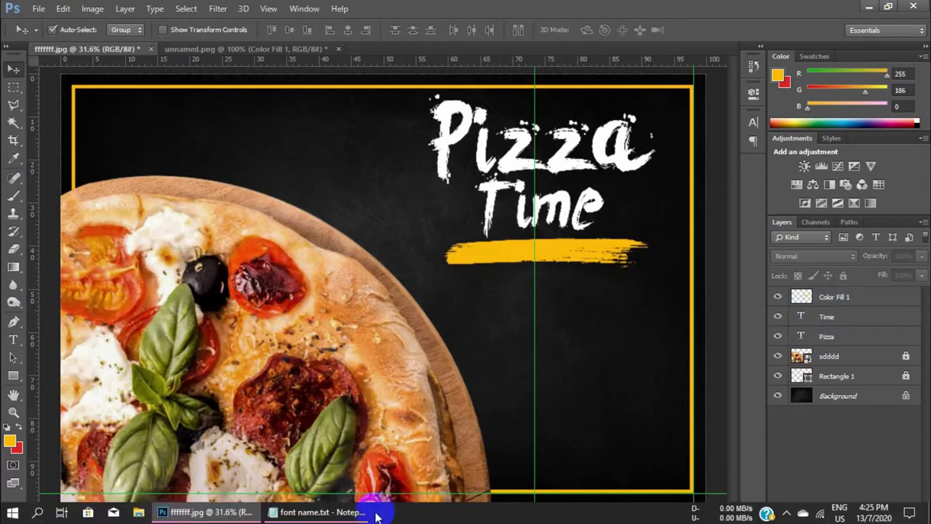
# - Copy the words FRESH & TASTY from font name.txt in Notepad
pyautogui.click(308, 507)
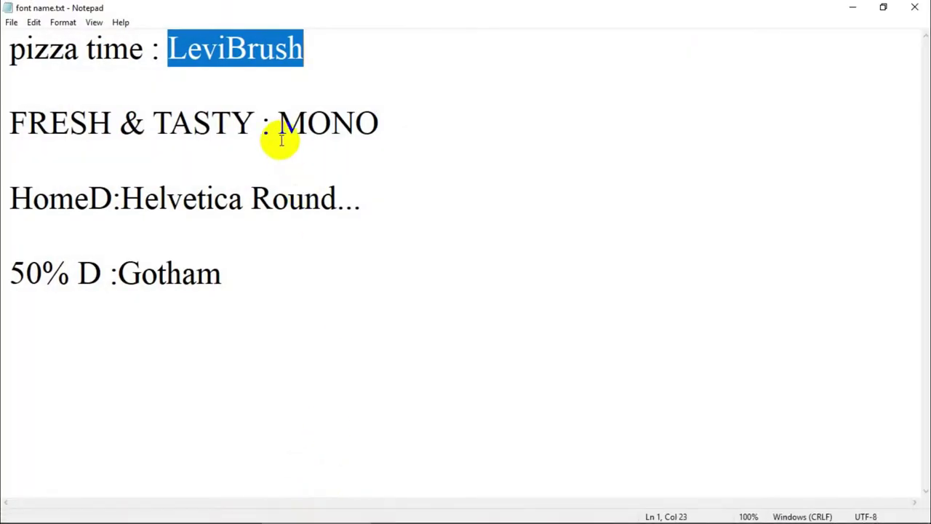
pyautogui.moveTo(253, 123); pyautogui.dragTo(19, 122)
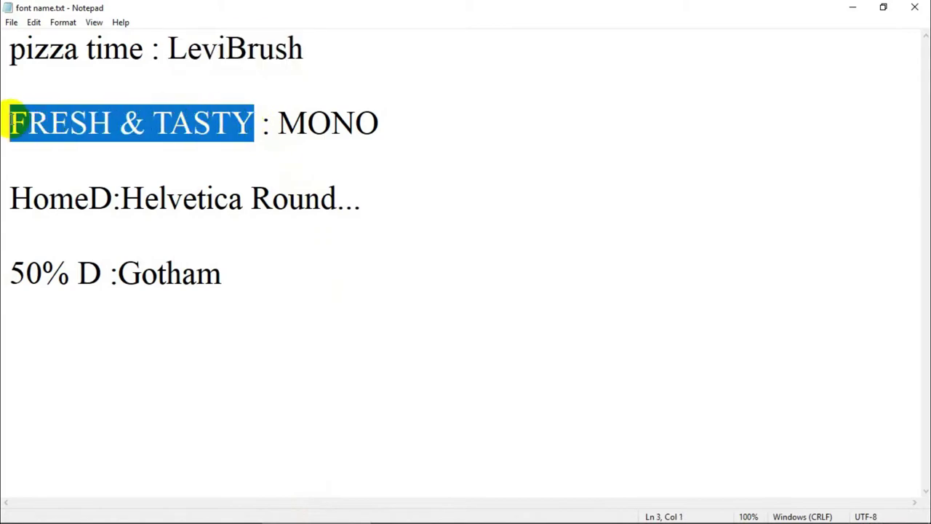
pyautogui.rightClick(105, 122)
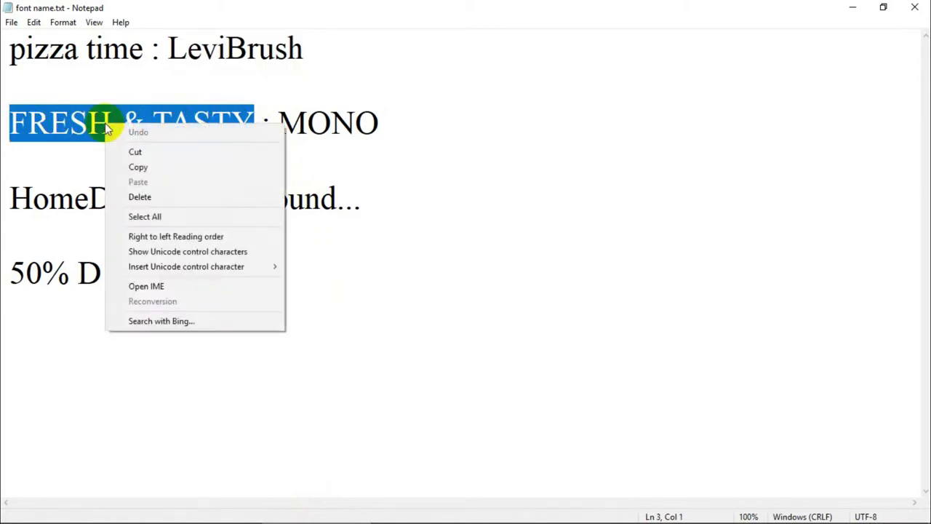
pyautogui.click(138, 167)
pyautogui.click(853, 7)
# - Paste FRESH & TASTY as a new text layer in Moon Bold
pyautogui.click(13, 339)
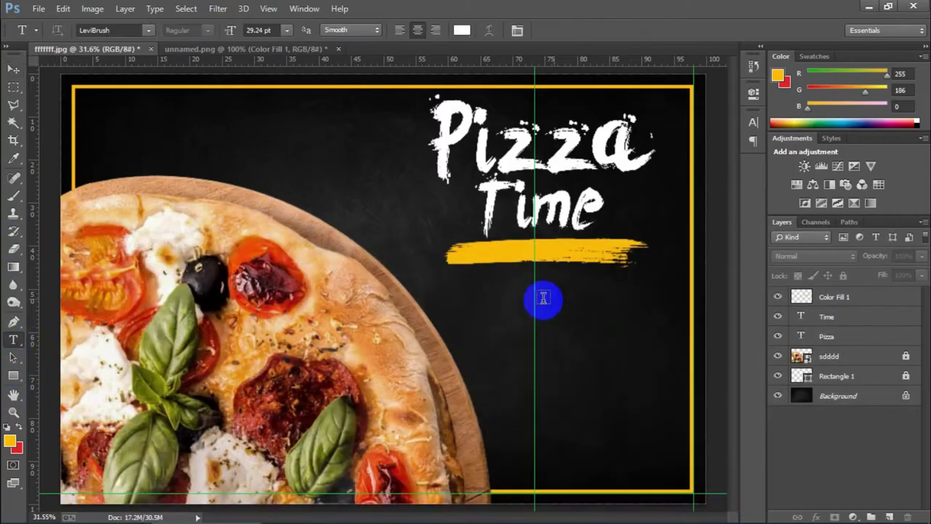
pyautogui.click(456, 294)
pyautogui.hotkey('ctrl', 'v')
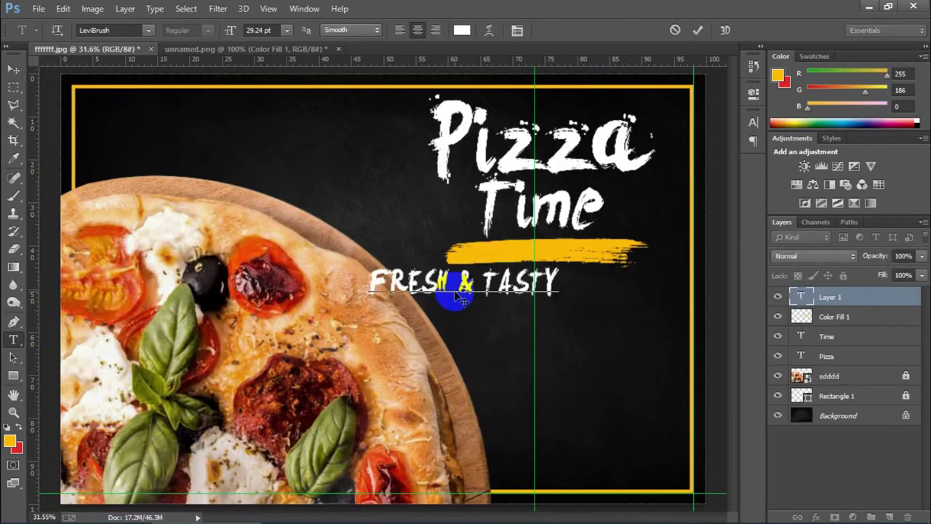
pyautogui.moveTo(562, 281); pyautogui.dragTo(369, 264)
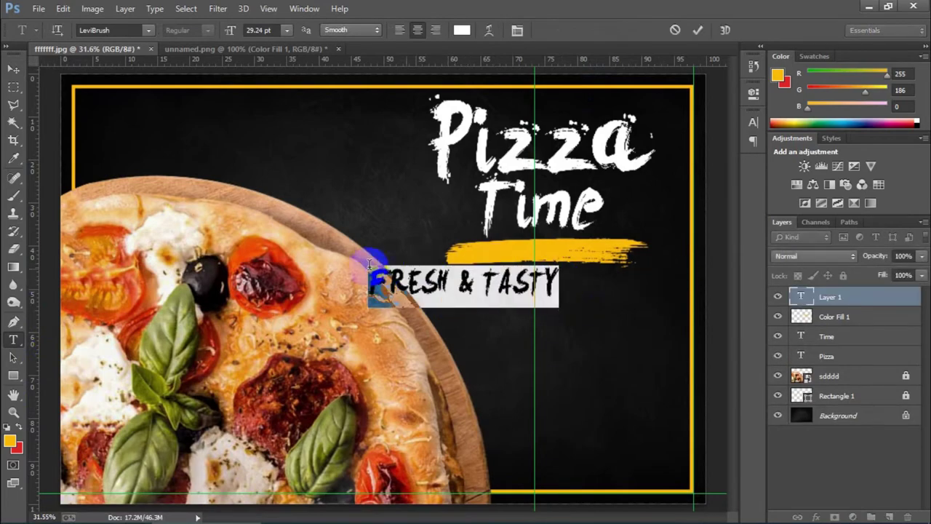
pyautogui.click(149, 31)
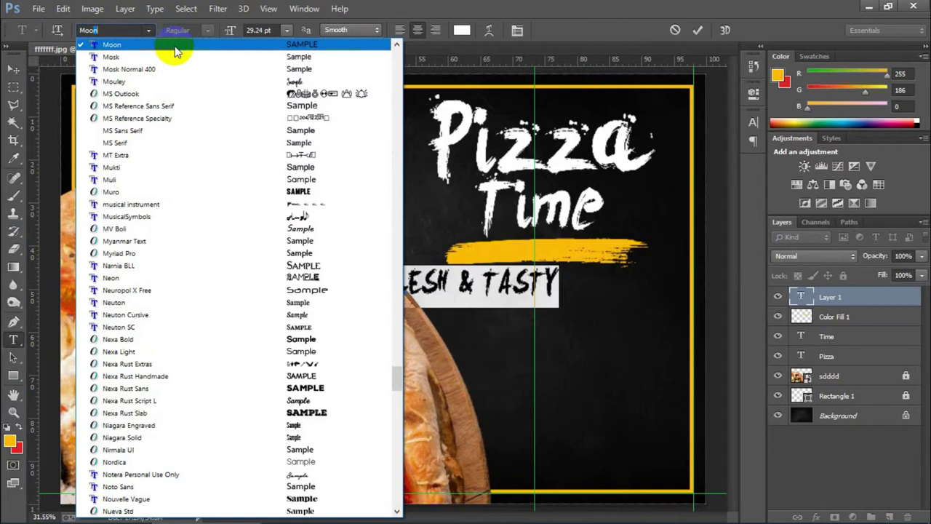
pyautogui.click(175, 51)
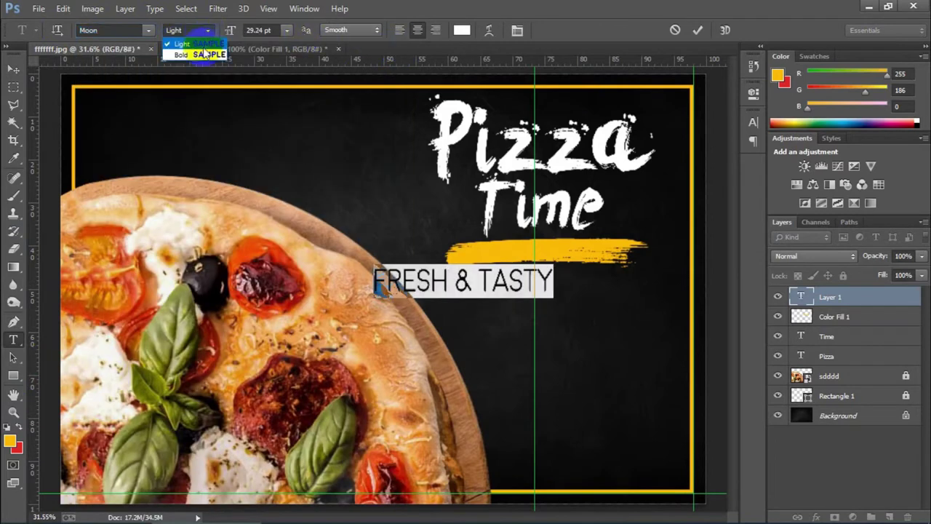
pyautogui.click(206, 54)
# - Move the tagline slightly right and down and color it black #000000
pyautogui.click(13, 69)
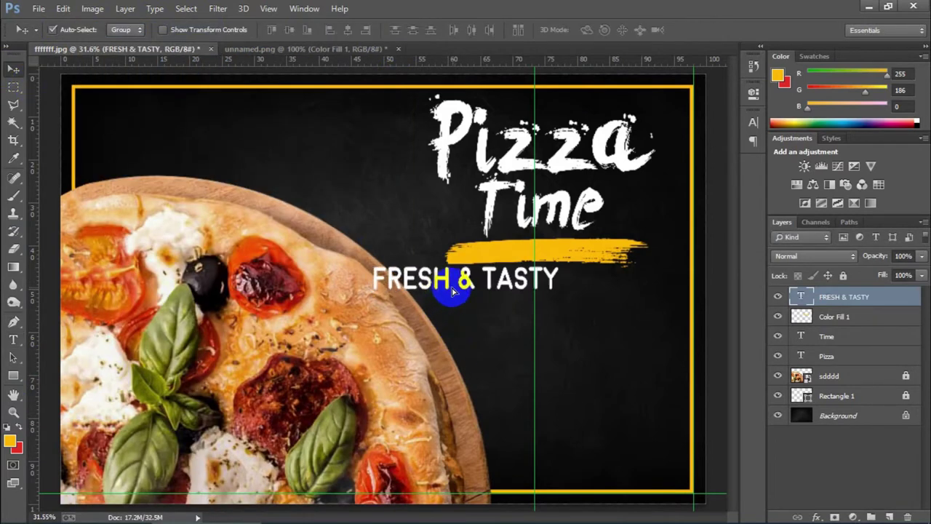
pyautogui.moveTo(452, 292); pyautogui.dragTo(494, 302)
pyautogui.doubleClick(801, 298)
pyautogui.click(462, 29)
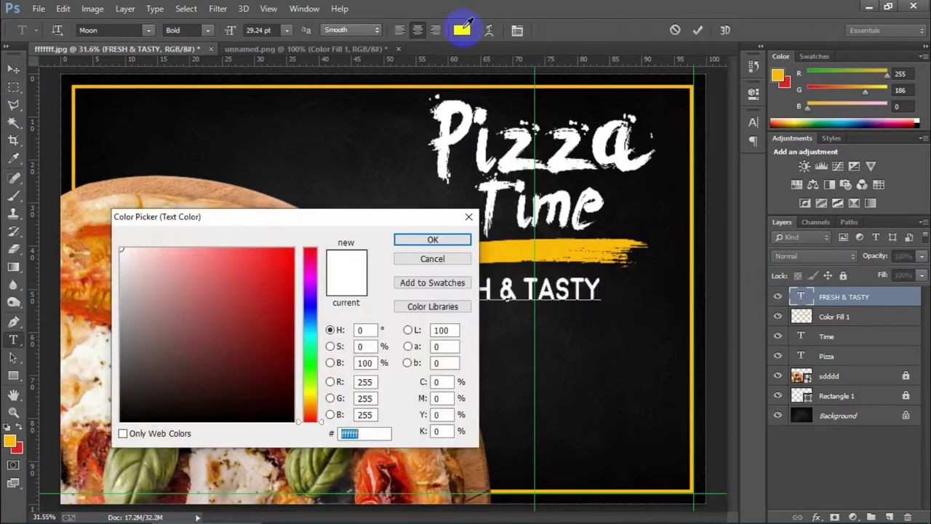
pyautogui.moveTo(274, 401); pyautogui.dragTo(312, 436)
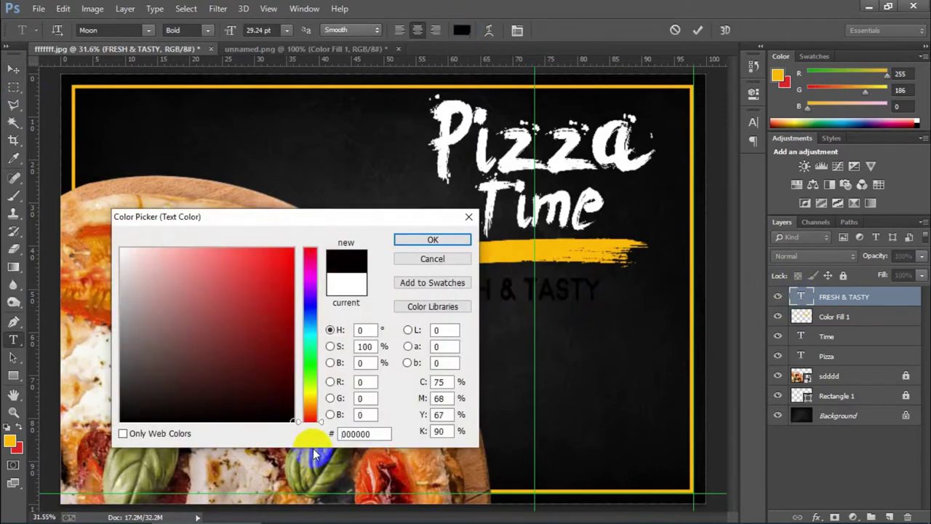
pyautogui.click(415, 240)
pyautogui.click(698, 30)
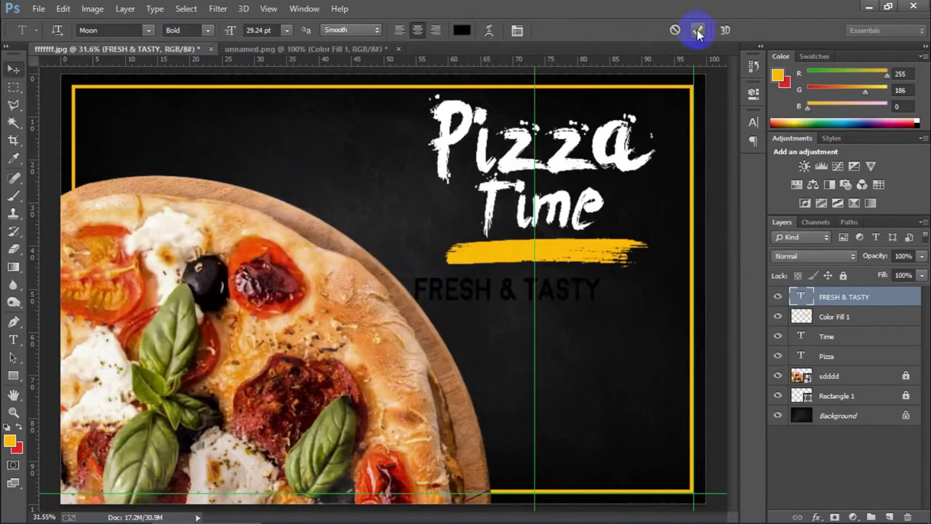
# - Shrink the tagline to about 80% onto the yellow brush stroke, then select the stroke for resizing
pyautogui.press('v')
pyautogui.hotkey('ctrl', 't')
pyautogui.moveTo(604, 307)
pyautogui.mouseDown()
pyautogui.moveTo(580, 300)
pyautogui.moveTo(592, 249)
pyautogui.mouseUp()
pyautogui.press('Return')
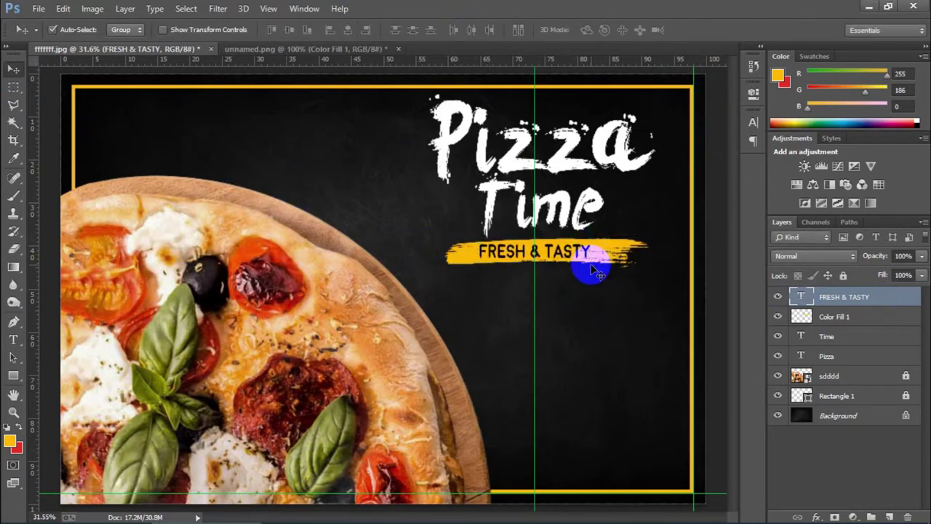
pyautogui.click(607, 254)
pyautogui.hotkey('ctrl', 't')
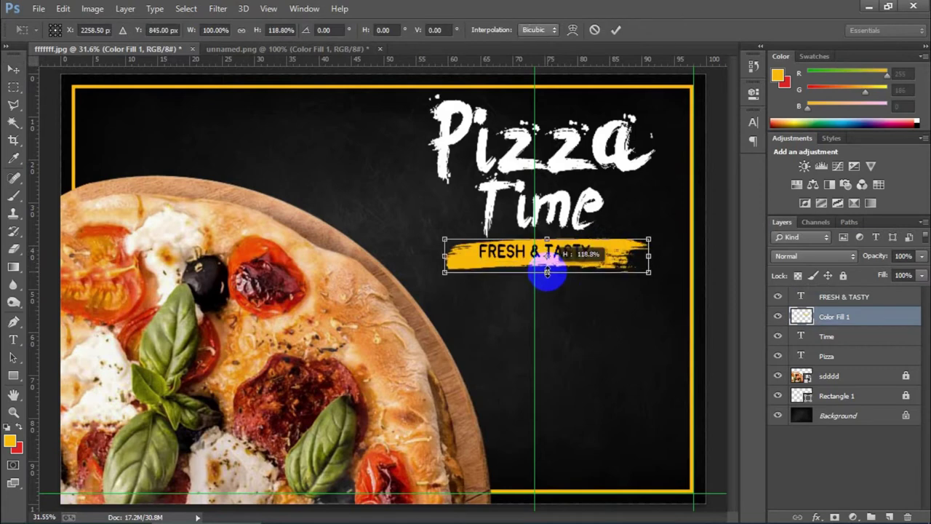
# - Group the Pizza and Time title layers into a group named 'Pizza time'
pyautogui.click(616, 30)
pyautogui.moveTo(645, 266); pyautogui.dragTo(572, 255)
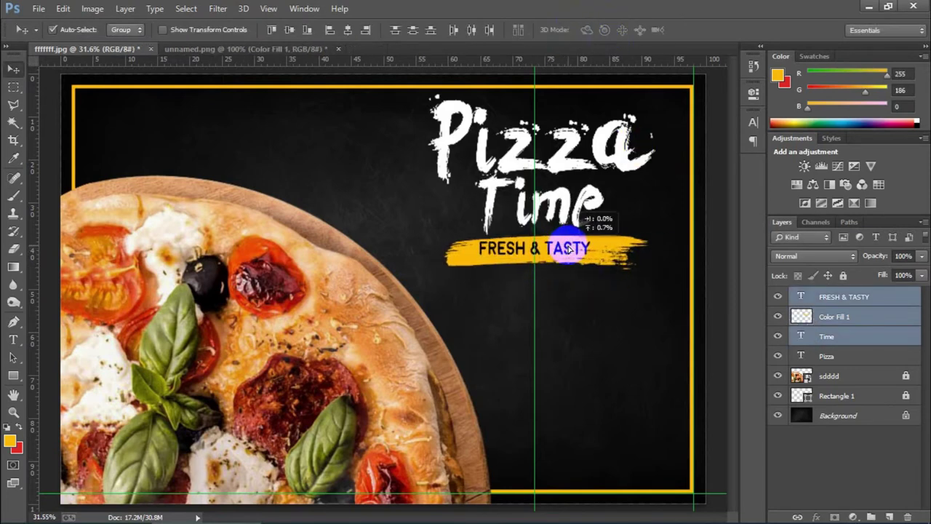
pyautogui.click(880, 357)
pyautogui.keyDown('shift'); pyautogui.click(869, 335); pyautogui.keyUp('shift')
pyautogui.hotkey('ctrl', 'g')
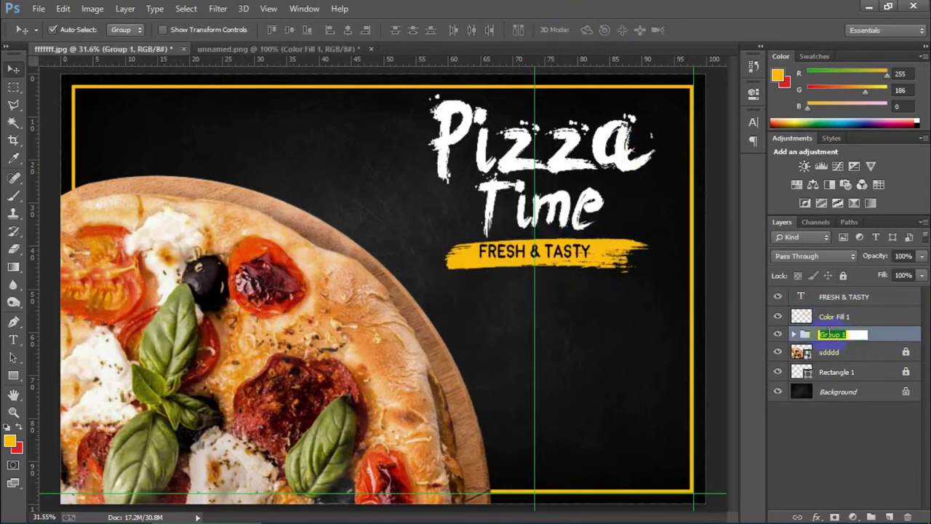
pyautogui.write('ime')
pyautogui.press('Return')
# - Nudge the tagline lower, set its tracking to 100, and shrink it to fit the stroke
pyautogui.moveTo(482, 251); pyautogui.dragTo(506, 250)
pyautogui.keyDown('shift'); pyautogui.click(561, 258); pyautogui.keyUp('shift')
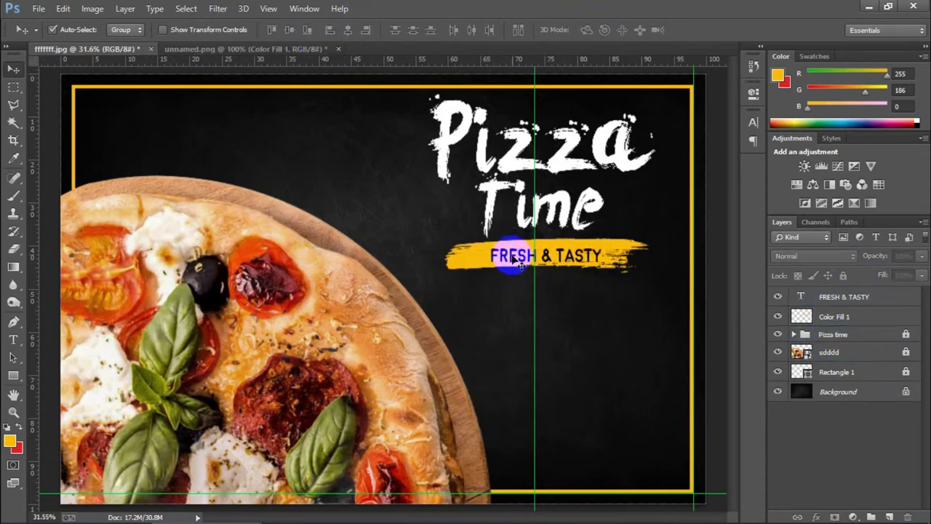
pyautogui.doubleClick(801, 296)
pyautogui.click(517, 29)
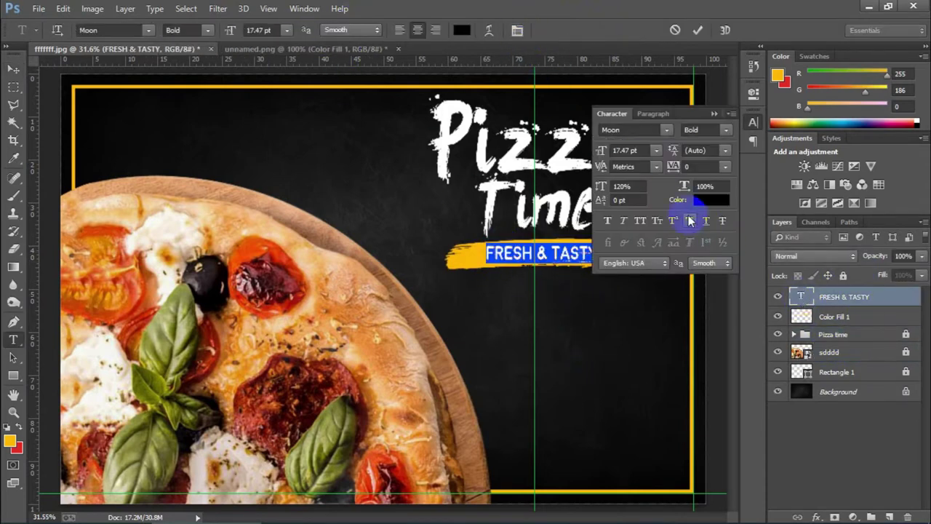
pyautogui.click(697, 30)
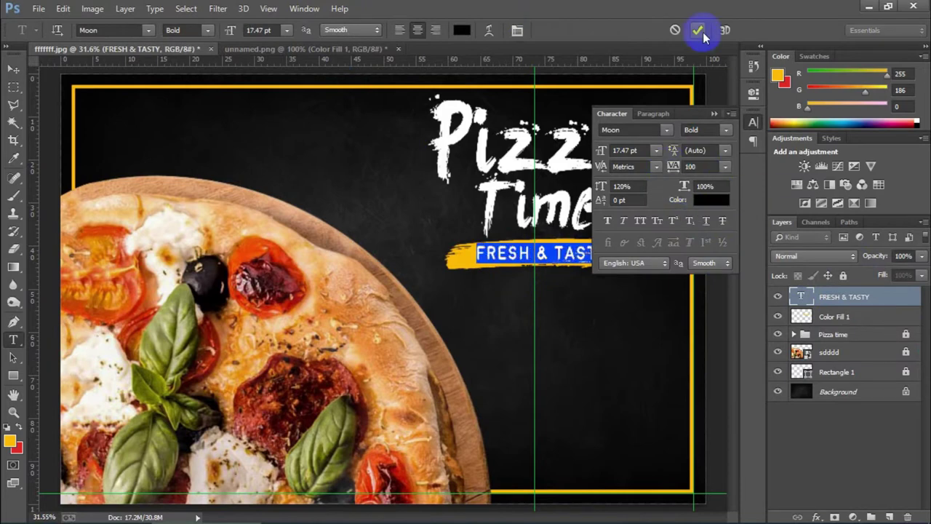
pyautogui.hotkey('ctrl', 't')
pyautogui.moveTo(606, 252); pyautogui.dragTo(584, 251)
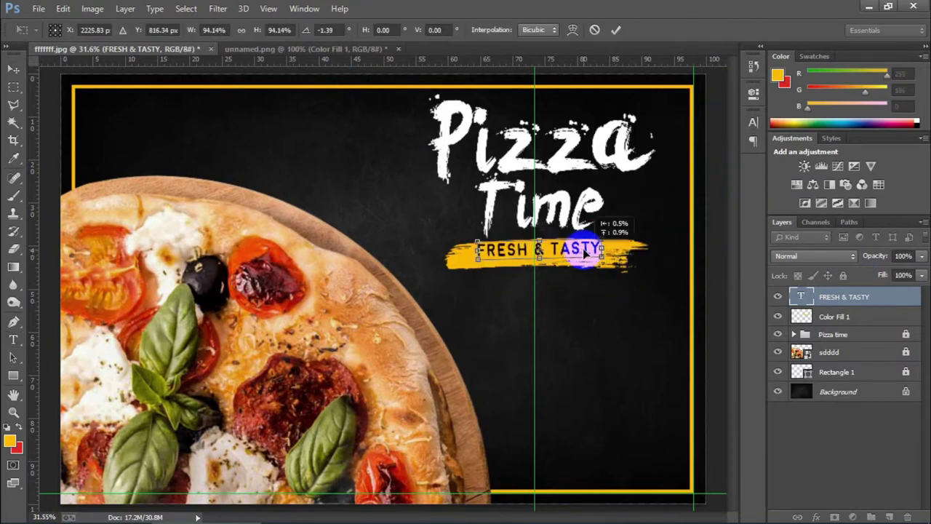
pyautogui.press('Return')
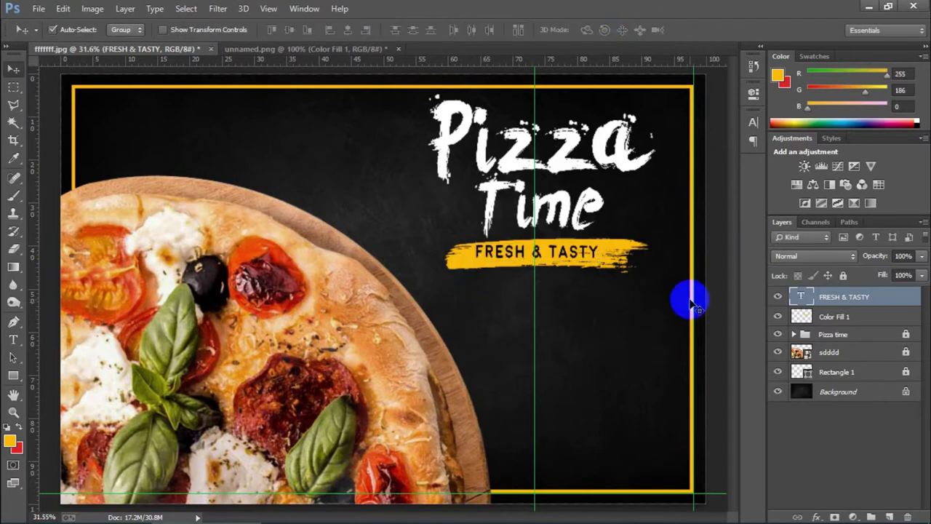
# - Stretch the yellow brush stroke to about 110% width and make it slightly flatter
pyautogui.click(612, 268)
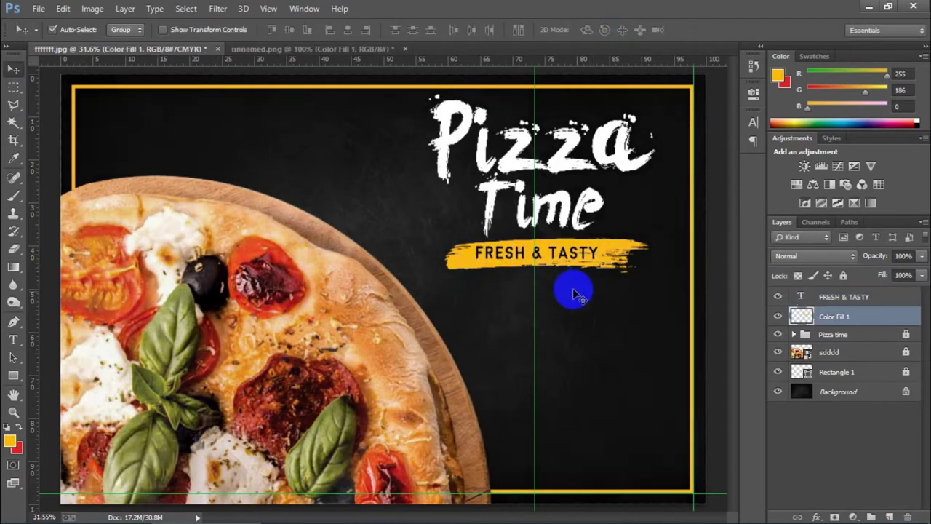
pyautogui.hotkey('ctrl', 't')
pyautogui.click(619, 32)
pyautogui.hotkey('ctrl', 'z')
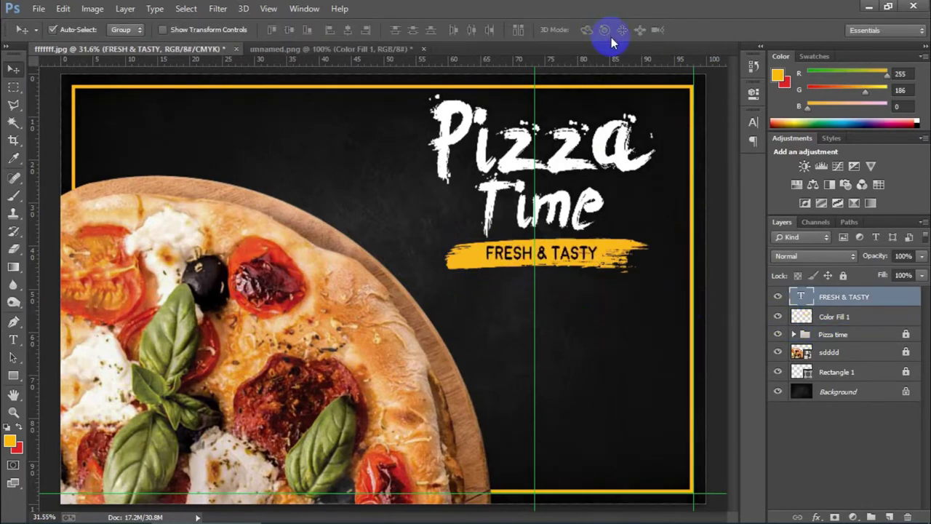
pyautogui.click(608, 263)
pyautogui.hotkey('ctrl', 't')
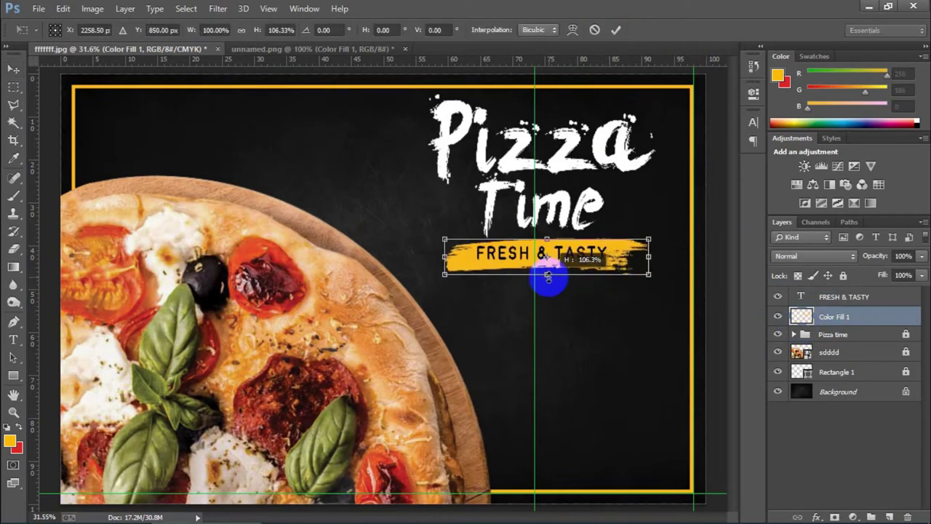
pyautogui.doubleClick(799, 296)
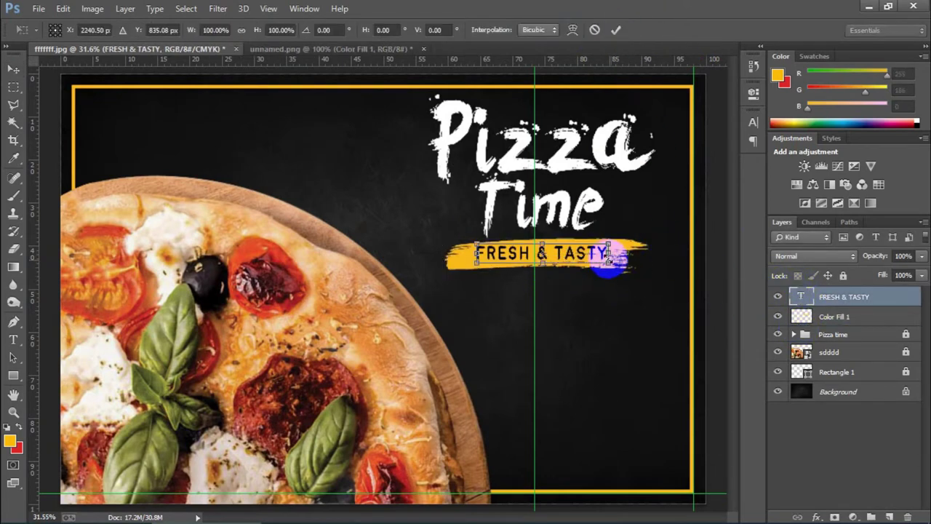
pyautogui.click(835, 316)
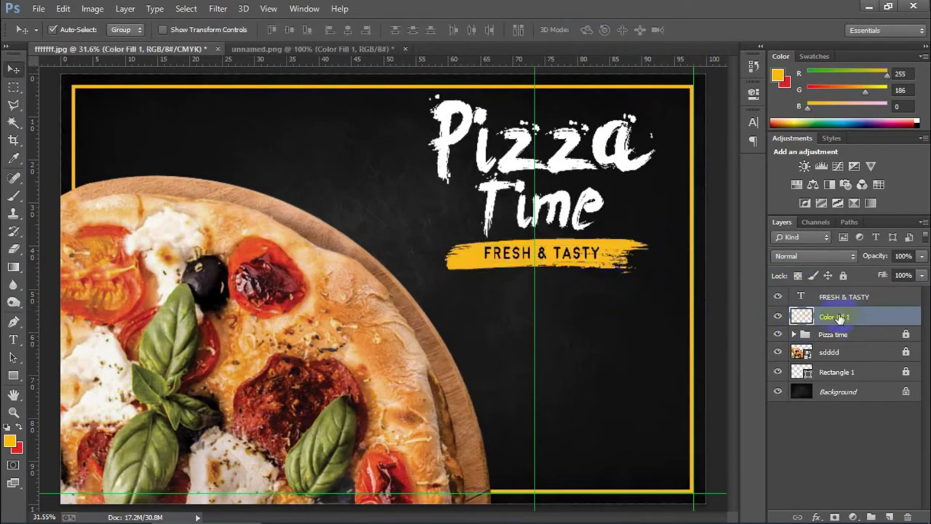
pyautogui.hotkey('ctrl', 't')
pyautogui.moveTo(647, 255); pyautogui.dragTo(670, 255)
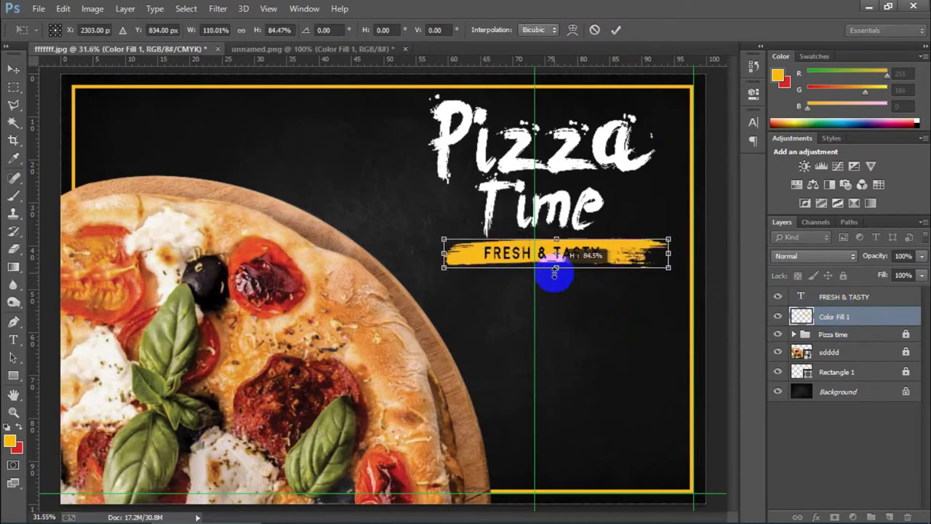
pyautogui.moveTo(557, 273); pyautogui.dragTo(556, 270)
pyautogui.press('Return')
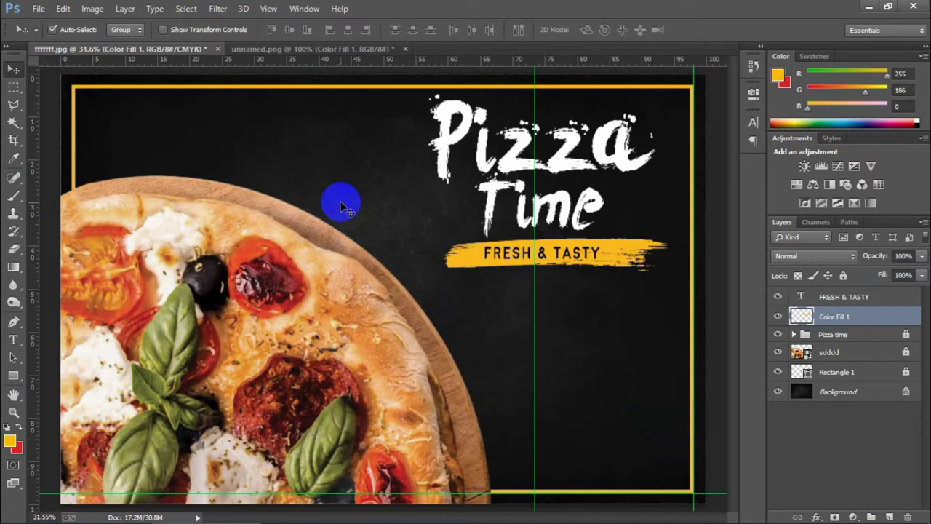
# - Draw a rectangle in the lower right area of the chalkboard
pyautogui.hotkey('ctrl', '-')
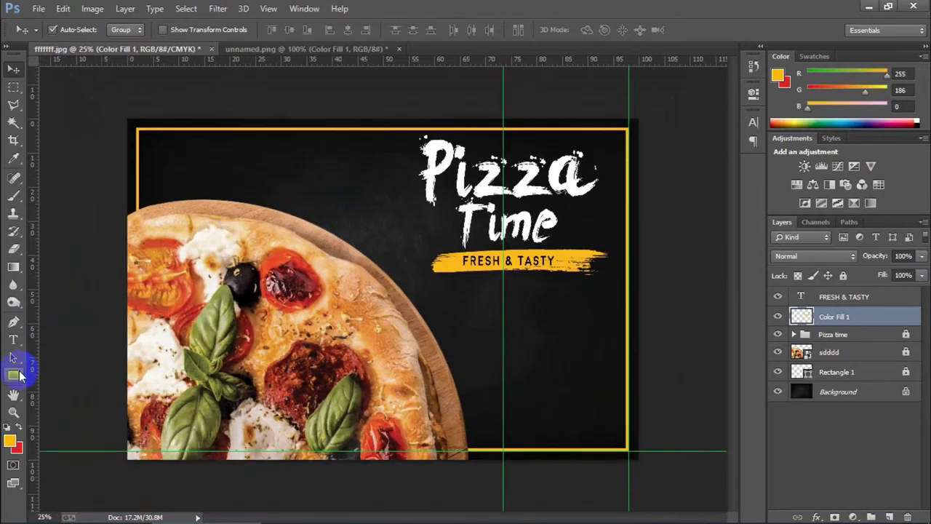
pyautogui.click(15, 375)
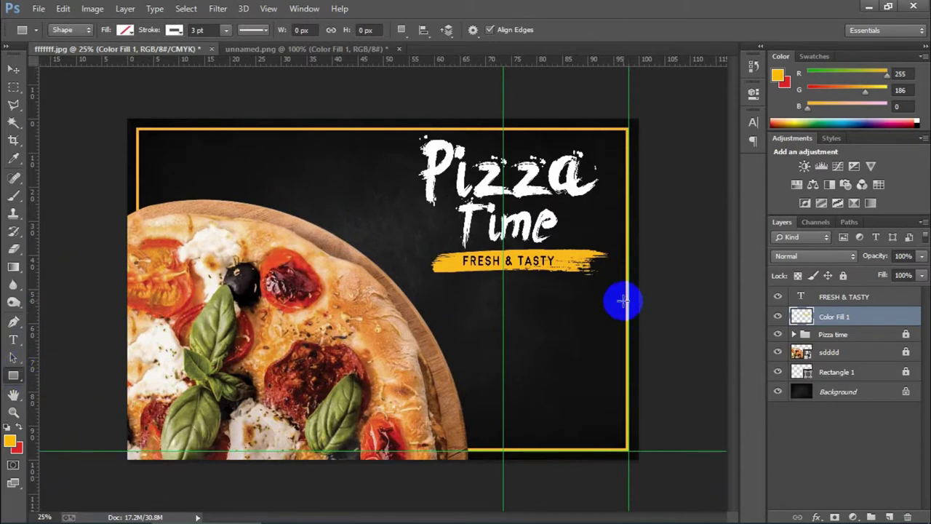
pyautogui.moveTo(625, 303); pyautogui.dragTo(524, 346)
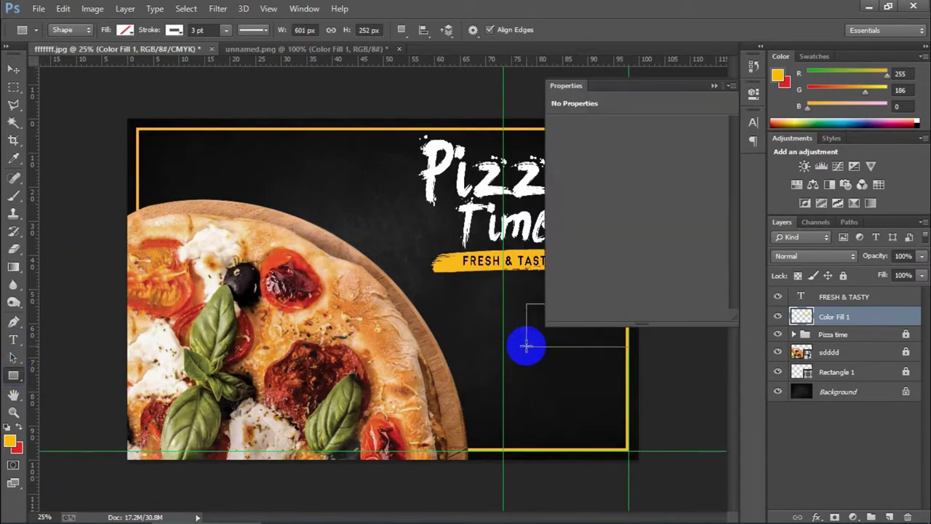
# - Fill the rectangle with the banner's yellow #ffba00 and move it up slightly
pyautogui.click(560, 168)
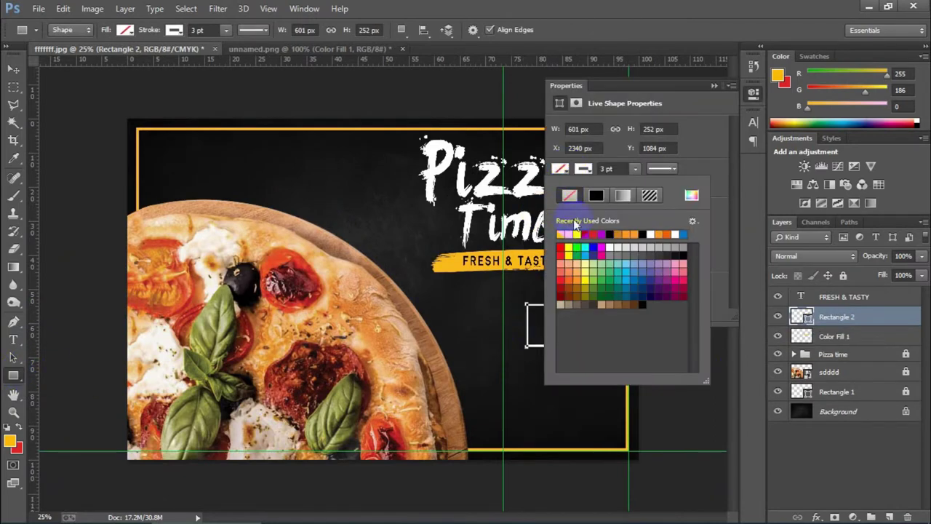
pyautogui.click(569, 195)
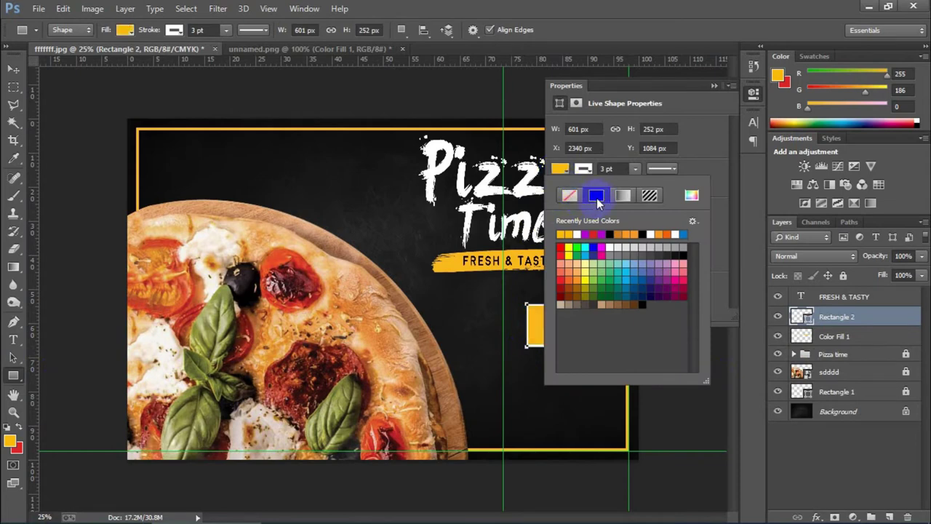
pyautogui.click(692, 195)
pyautogui.click(512, 256)
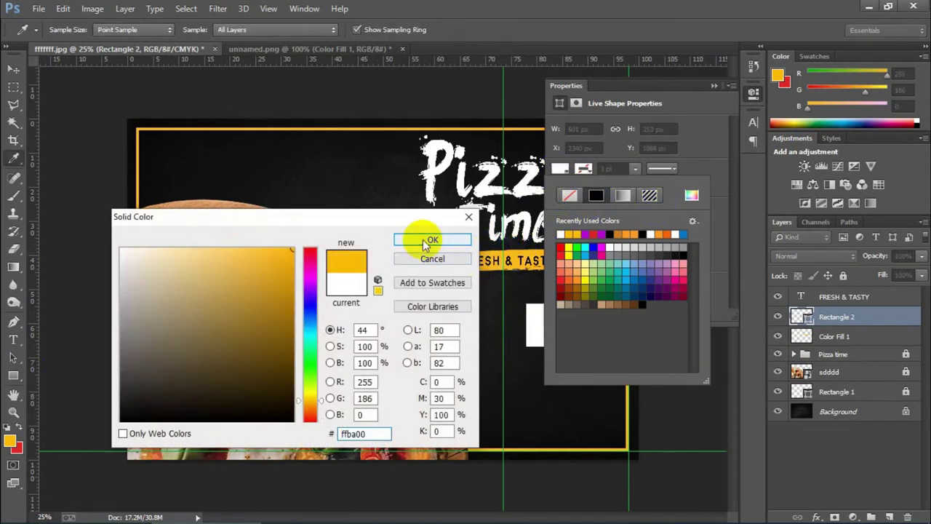
pyautogui.click(429, 239)
pyautogui.click(13, 69)
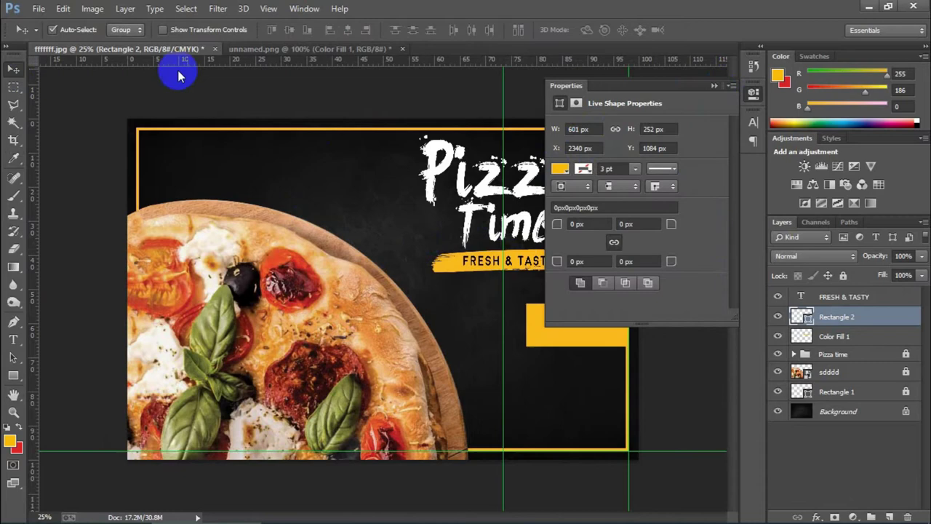
pyautogui.click(714, 86)
pyautogui.moveTo(577, 327); pyautogui.dragTo(576, 309)
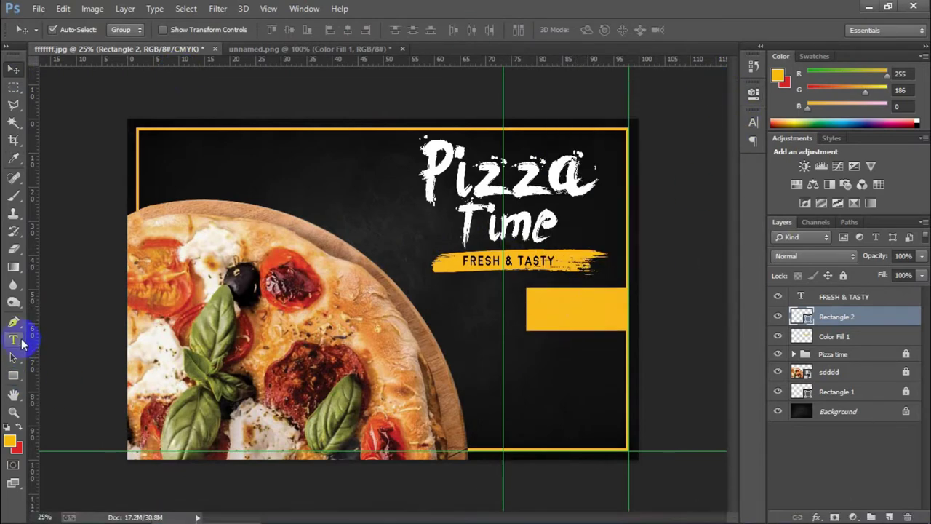
pyautogui.click(13, 339)
# - Type 'HOME DELIVERY' on the canvas beside the yellow box
pyautogui.click(450, 314)
pyautogui.write('HOME DEL')
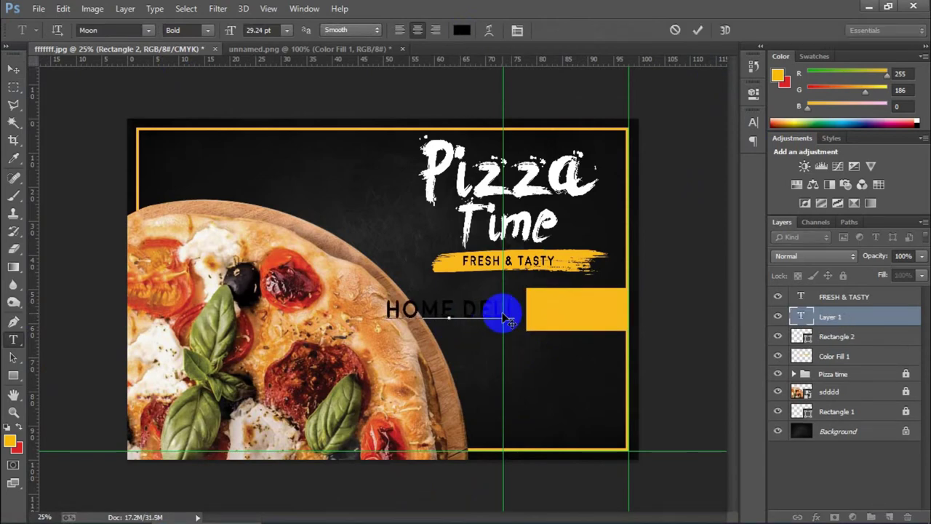
pyautogui.write('VERY')
pyautogui.click(698, 30)
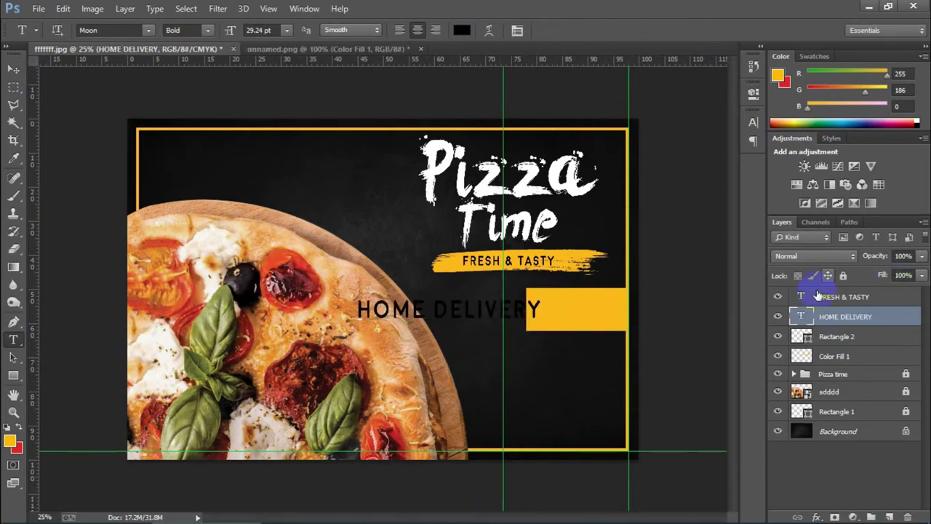
# - Set HOME DELIVERY's font to Helvetica Rounded LT Std Bold Condensed
pyautogui.doubleClick(801, 316)
pyautogui.click(148, 30)
pyautogui.click(81, 30)
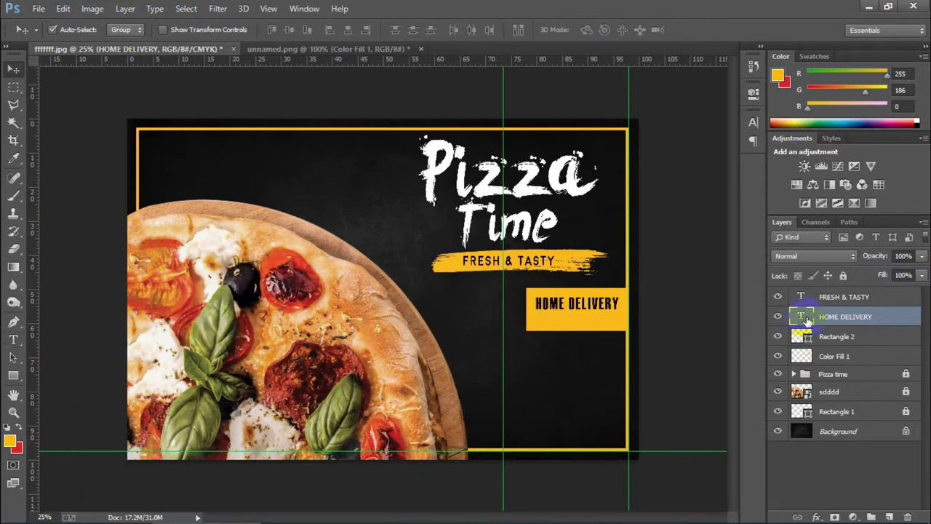
pyautogui.write('hel')
pyautogui.click(147, 30)
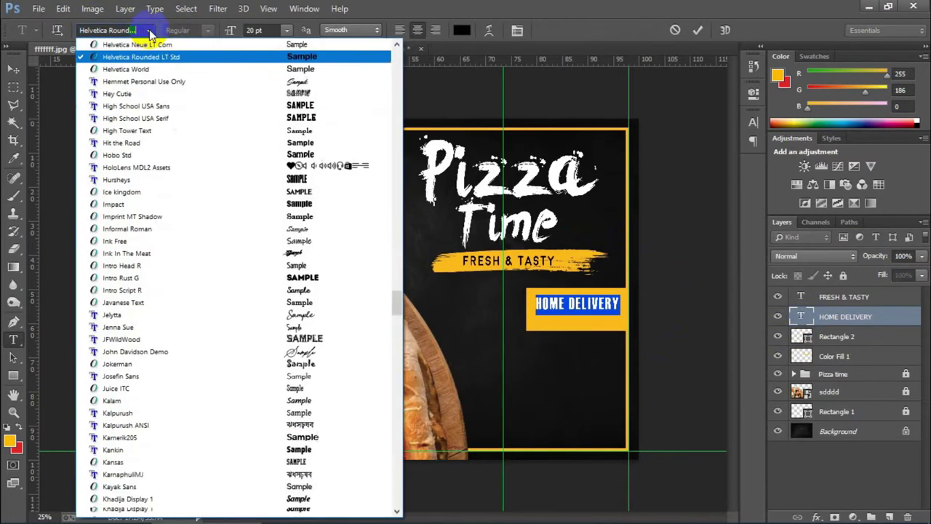
pyautogui.click(162, 45)
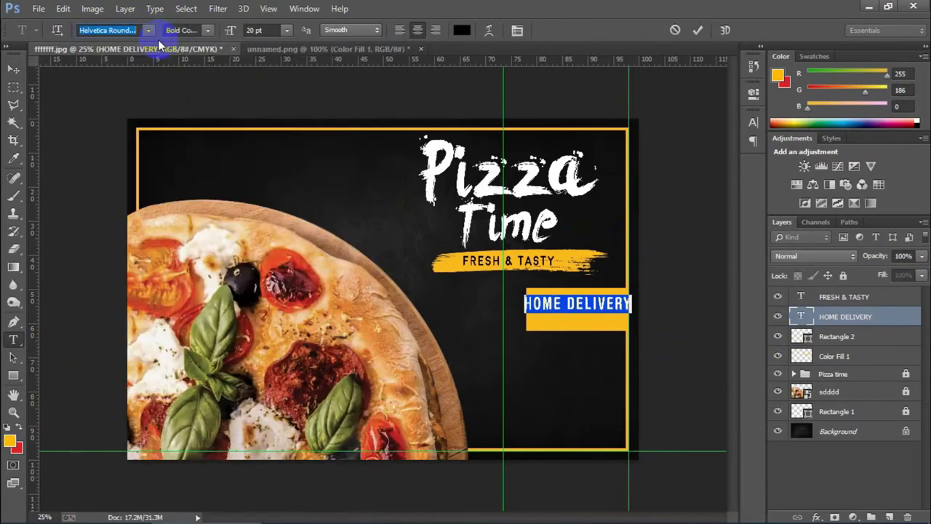
pyautogui.click(204, 32)
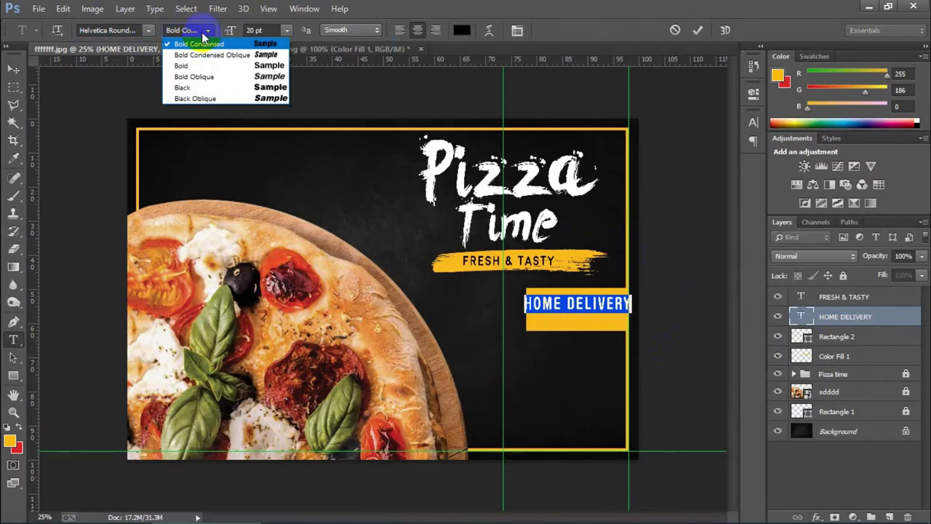
pyautogui.click(693, 33)
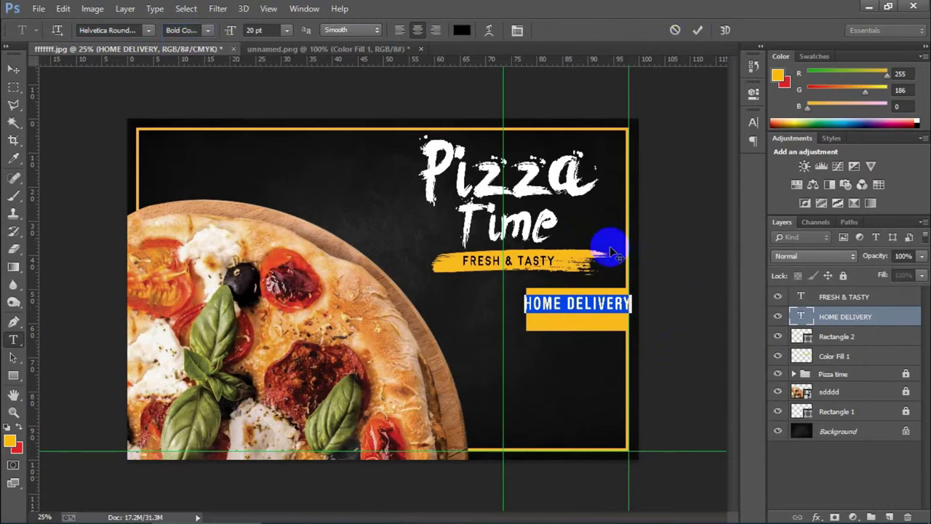
# - Narrow the HOME DELIVERY text from its left edge to fit the box
pyautogui.click(13, 68)
pyautogui.hotkey('ctrl', 't')
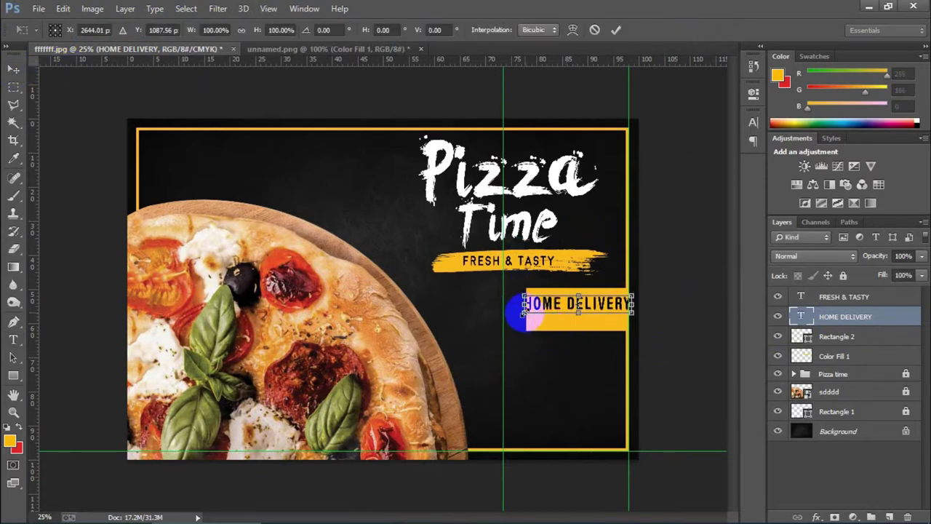
pyautogui.moveTo(525, 310); pyautogui.dragTo(558, 300)
pyautogui.doubleClick(573, 311)
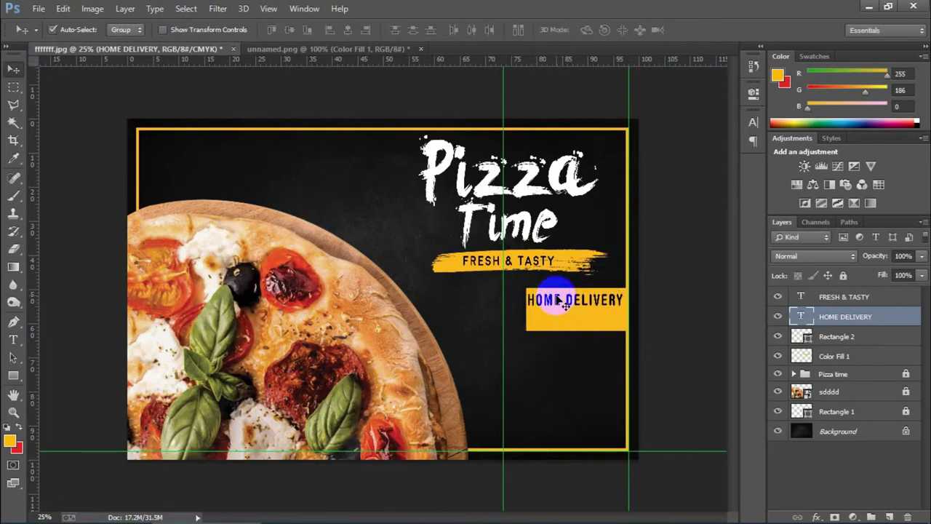
pyautogui.scroll(1, 558, 300)
pyautogui.scroll(2, 556, 296)
pyautogui.scroll(-2, 557, 295)
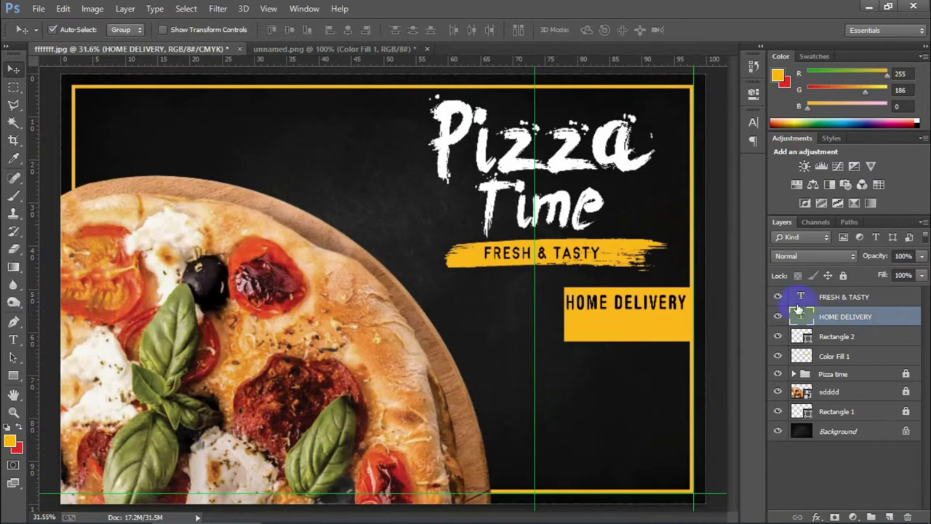
# - Move HOME DELIVERY slightly lower and set its tracking to 100
pyautogui.moveTo(634, 303); pyautogui.dragTo(636, 306)
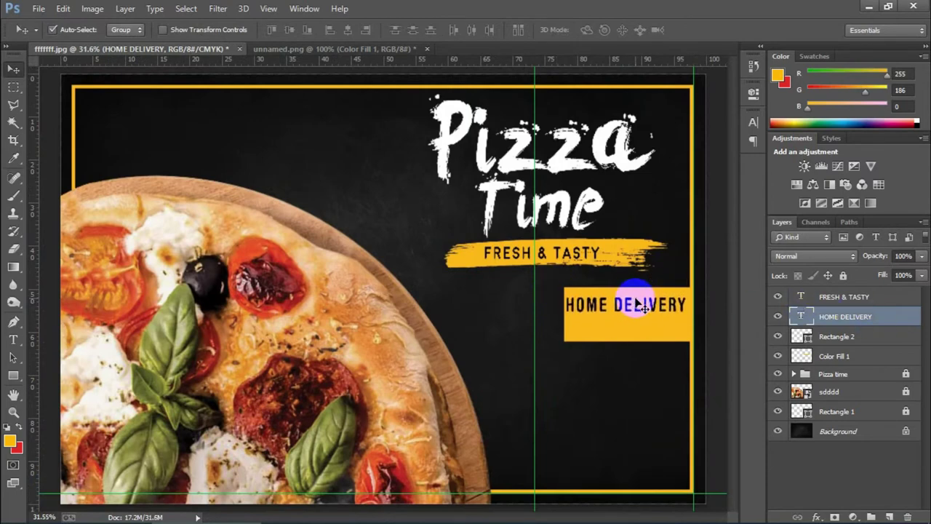
pyautogui.doubleClick(636, 304)
pyautogui.click(517, 30)
pyautogui.click(691, 166)
pyautogui.write('100')
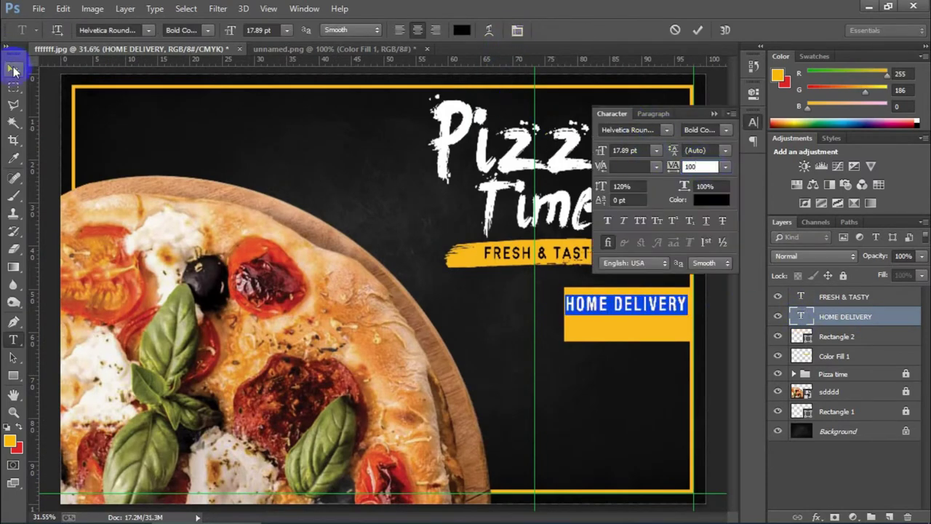
pyautogui.click(13, 69)
# - Duplicate the line below, retype it as a phone number, and align it left
pyautogui.moveTo(651, 310); pyautogui.dragTo(651, 328)
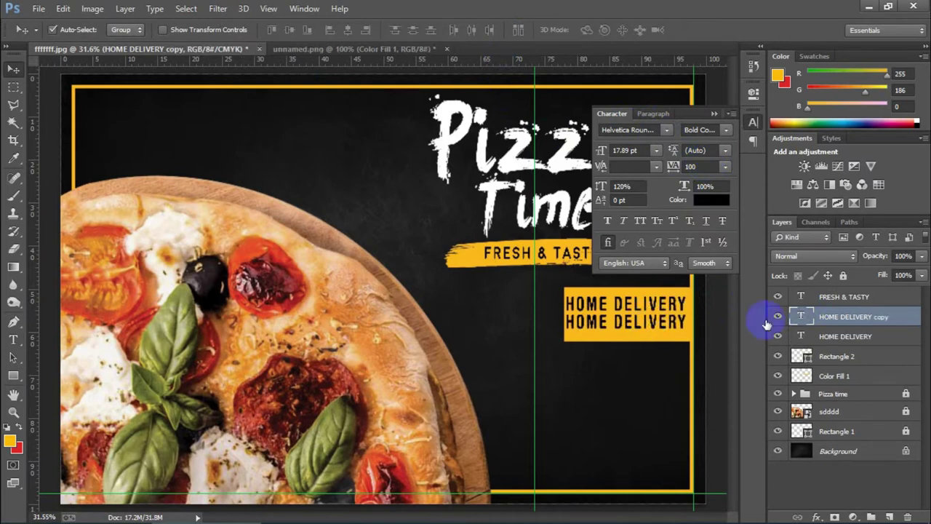
pyautogui.doubleClick(801, 316)
pyautogui.write('121-547-990')
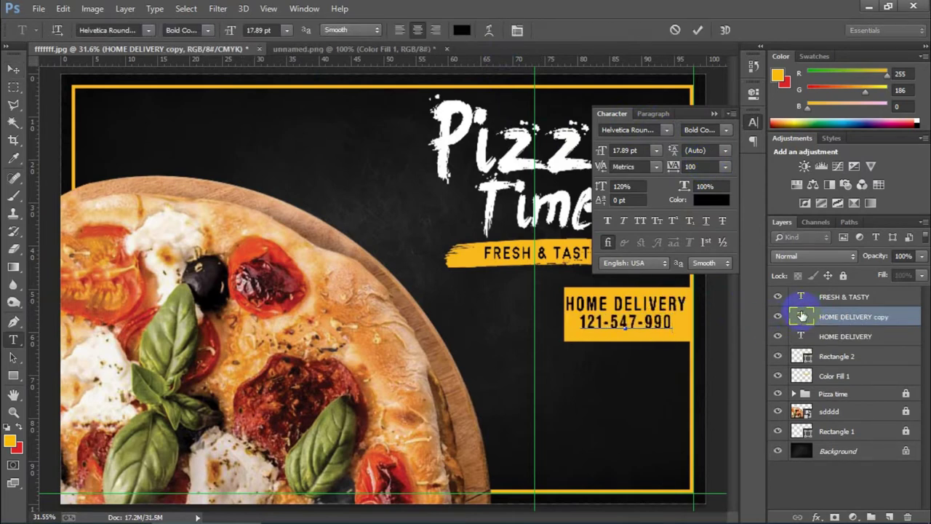
pyautogui.hotkey('ctrl', 'Return')
pyautogui.press('v')
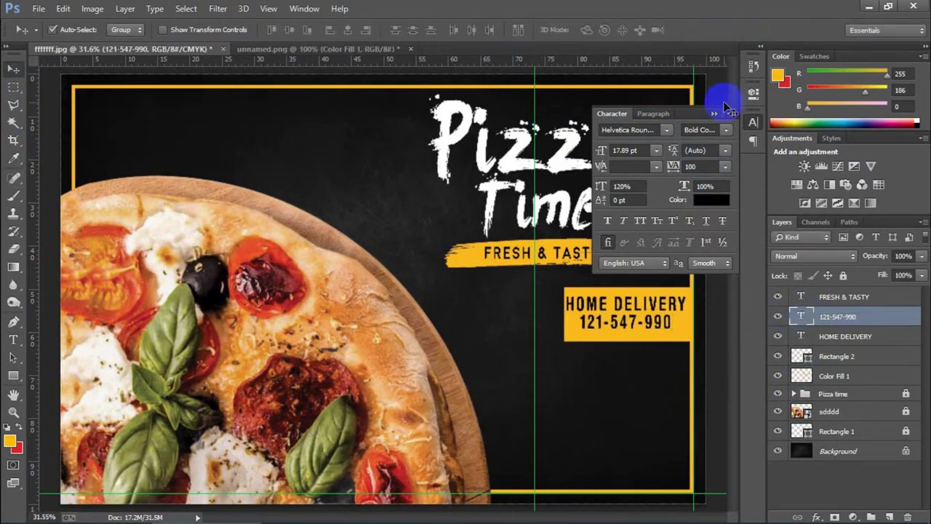
pyautogui.moveTo(633, 325); pyautogui.dragTo(621, 326)
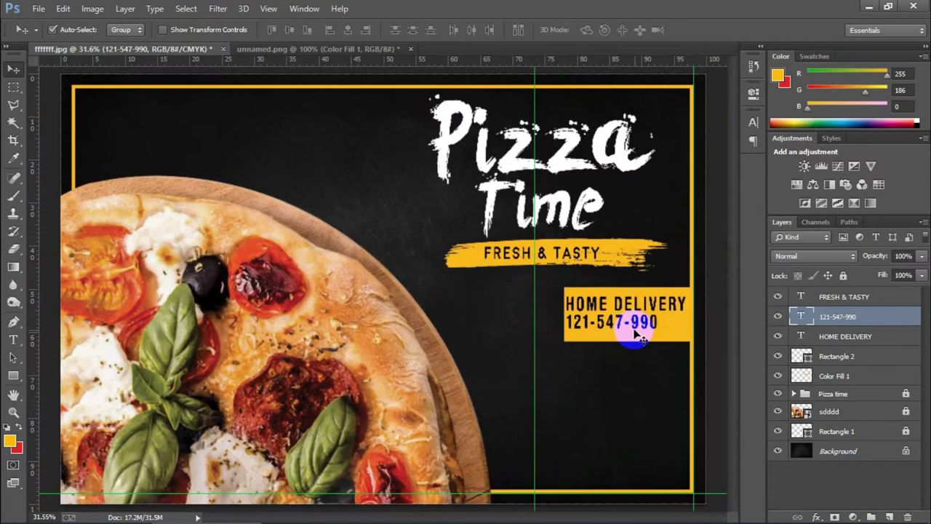
# - Shrink the yellow box, reducing its width and height
pyautogui.click(634, 333)
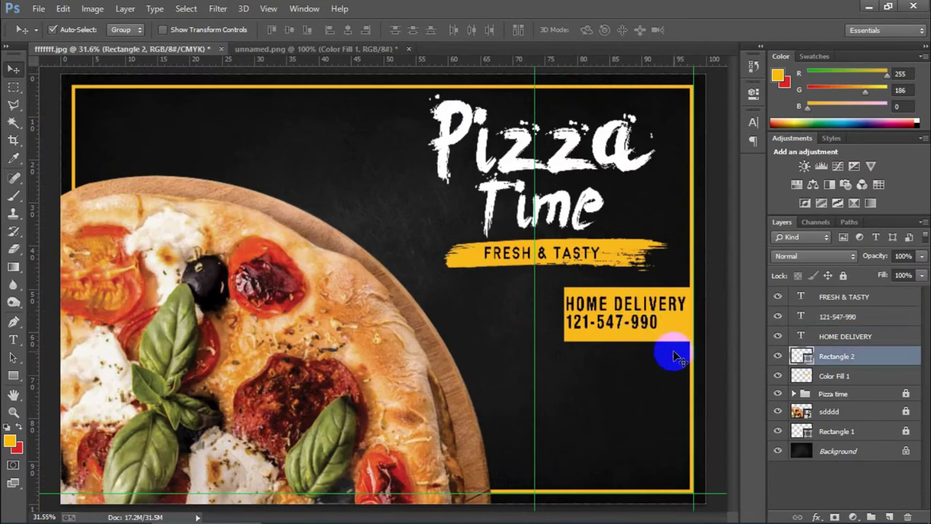
pyautogui.hotkey('ctrl', 't')
pyautogui.moveTo(565, 341); pyautogui.dragTo(576, 336)
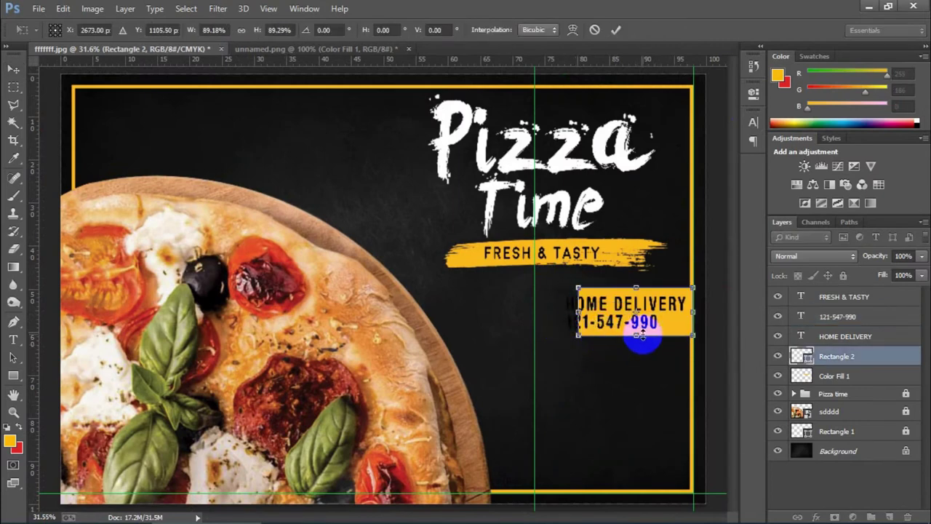
pyautogui.moveTo(637, 336); pyautogui.dragTo(639, 329)
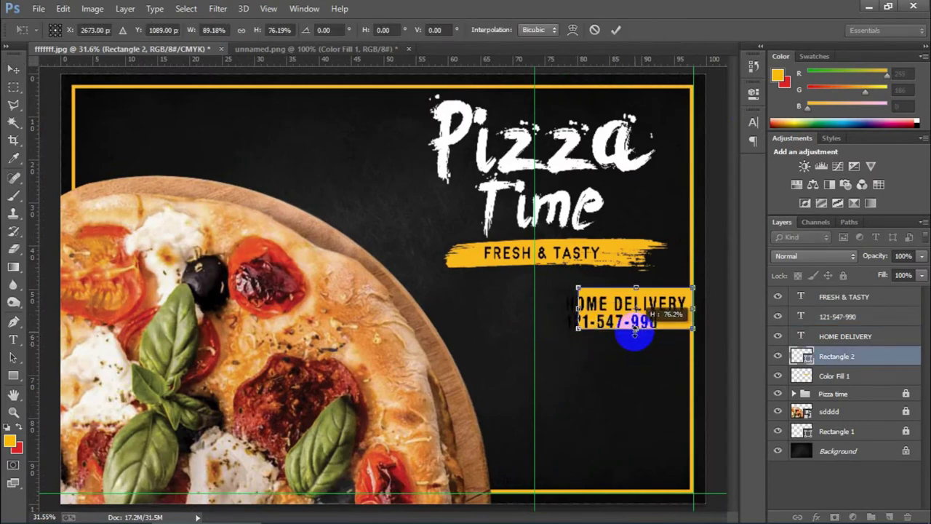
pyautogui.click(616, 30)
# - Scale both text lines to about 76% and shift them slightly left inside the box
pyautogui.click(846, 336)
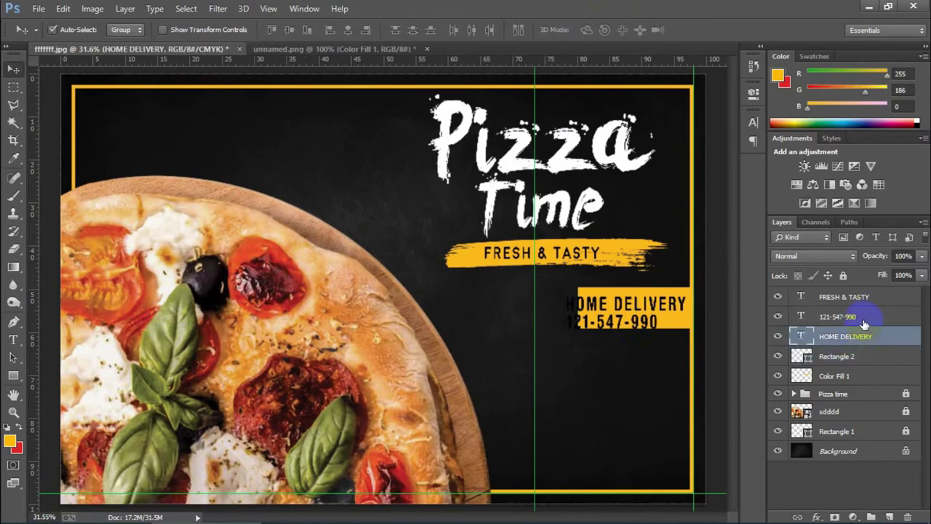
pyautogui.keyDown('shift'); pyautogui.click(838, 317); pyautogui.keyUp('shift')
pyautogui.hotkey('ctrl', 't')
pyautogui.moveTo(567, 295); pyautogui.dragTo(615, 312)
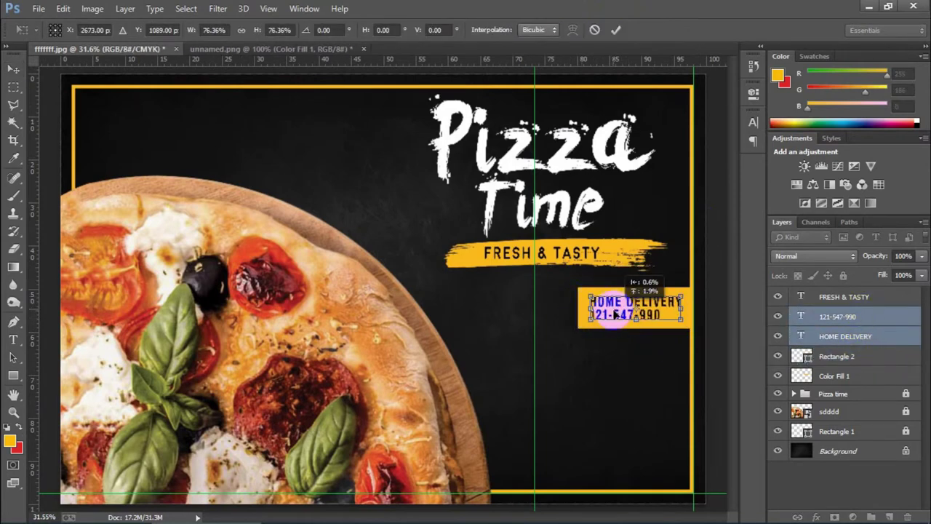
pyautogui.click(615, 30)
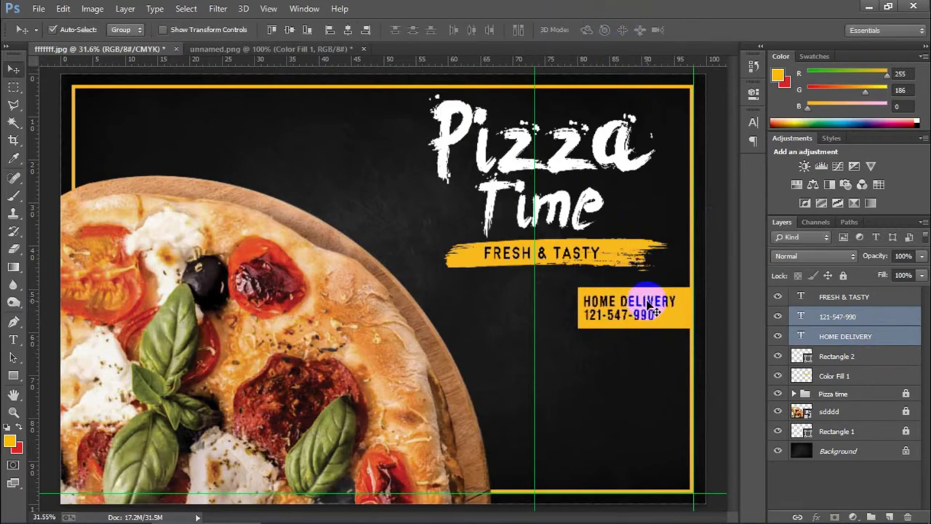
pyautogui.moveTo(648, 305); pyautogui.dragTo(645, 306)
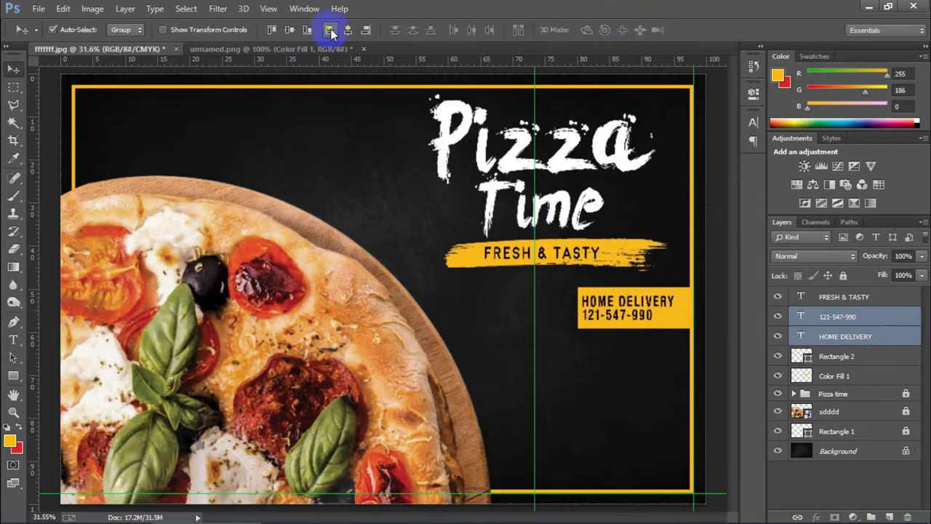
# - Group the two text lines and yellow box as 'HOME DELIVERY'
pyautogui.click(852, 339)
pyautogui.click(862, 356)
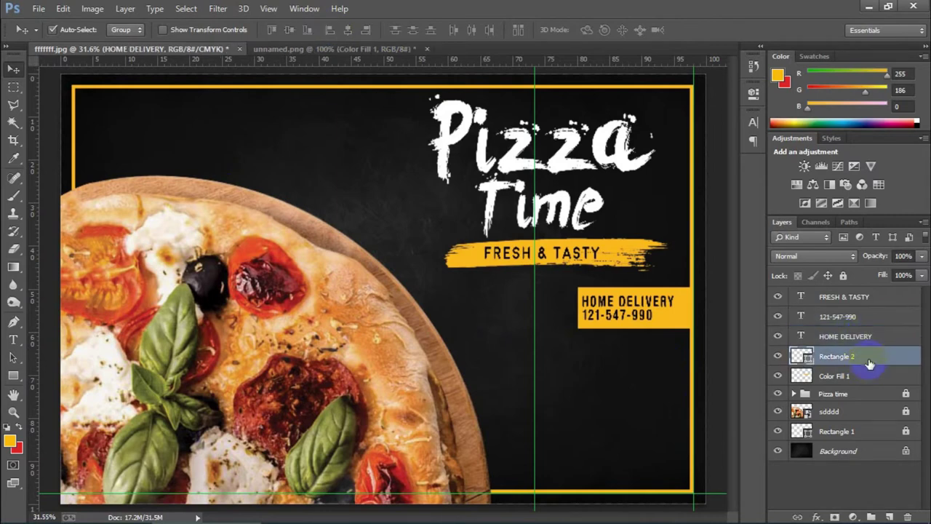
pyautogui.keyDown('shift'); pyautogui.click(866, 316); pyautogui.keyUp('shift')
pyautogui.hotkey('ctrl', 'g')
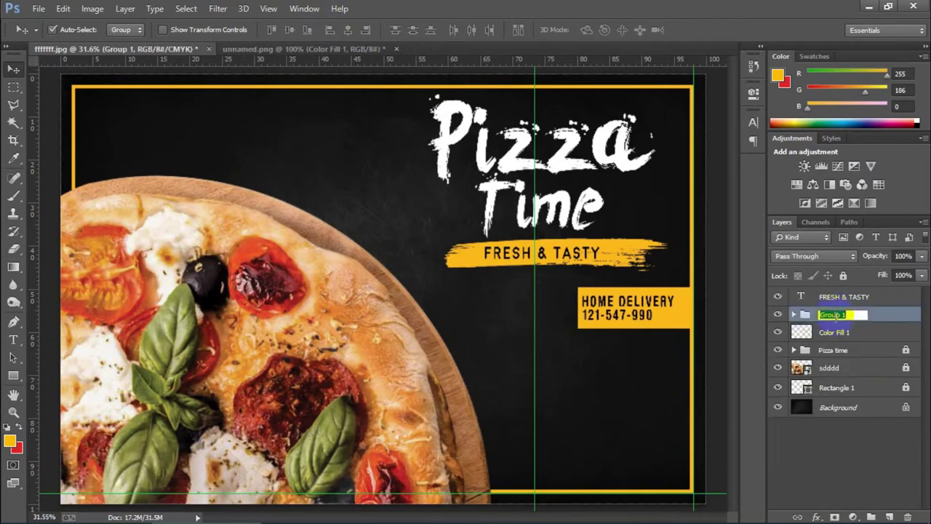
pyautogui.write('HOME DELIVERY')
pyautogui.click(833, 350)
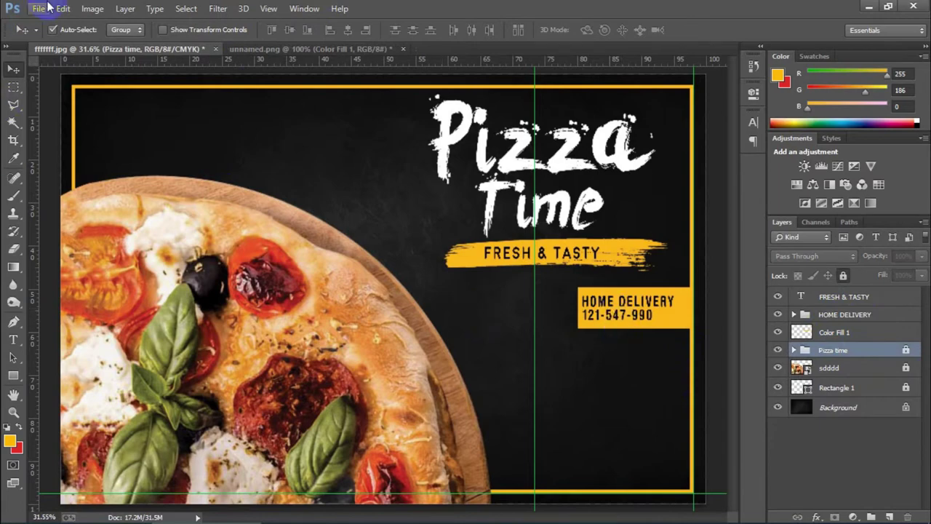
# - Open the red starburst image as its own document tab
pyautogui.click(38, 8)
pyautogui.click(89, 203)
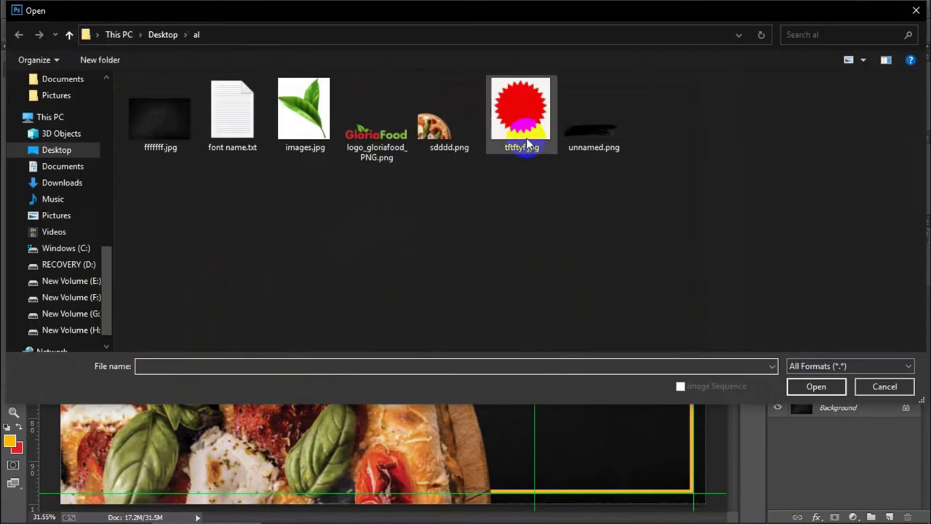
pyautogui.doubleClick(520, 141)
pyautogui.moveTo(426, 114); pyautogui.dragTo(646, 49)
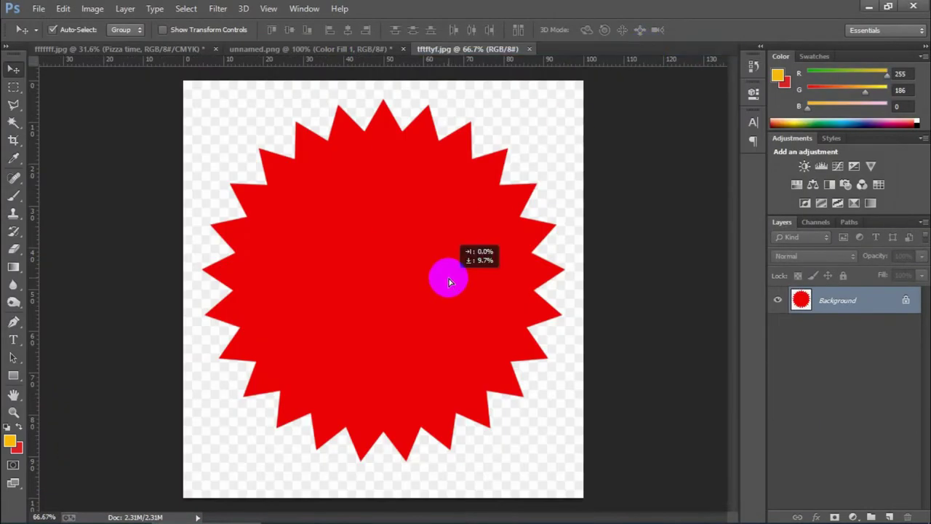
# - Copy the starburst to its own layer, recolour it yellow, and drag it into the Pizza Time ad
pyautogui.click(14, 122)
pyautogui.click(416, 255)
pyautogui.hotkey('ctrl', 'j')
pyautogui.click(778, 327)
pyautogui.click(852, 517)
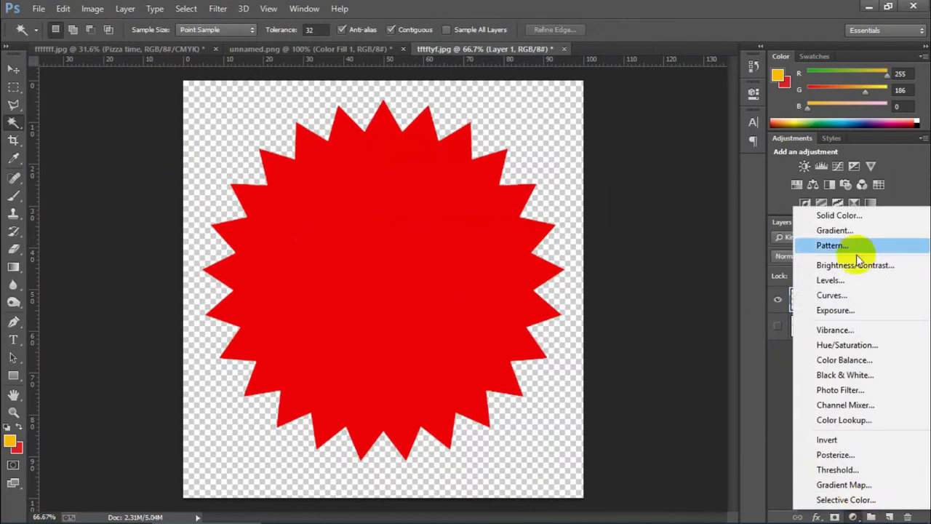
pyautogui.click(815, 214)
pyautogui.click(431, 236)
pyautogui.keyDown('alt'); pyautogui.click(834, 322); pyautogui.keyUp('alt')
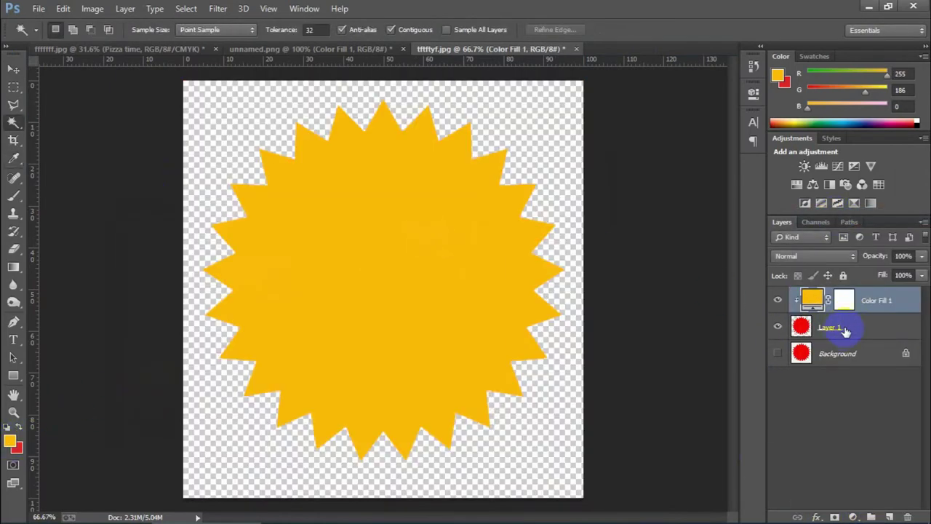
pyautogui.hotkey('ctrl', 'e')
pyautogui.press('v')
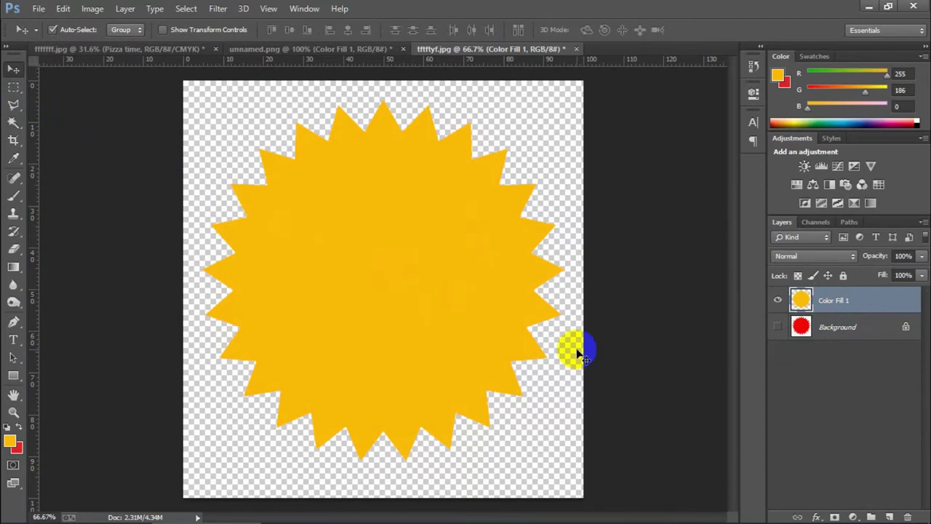
pyautogui.moveTo(336, 334)
pyautogui.mouseDown()
pyautogui.moveTo(336, 295)
pyautogui.moveTo(484, 401)
pyautogui.mouseUp()
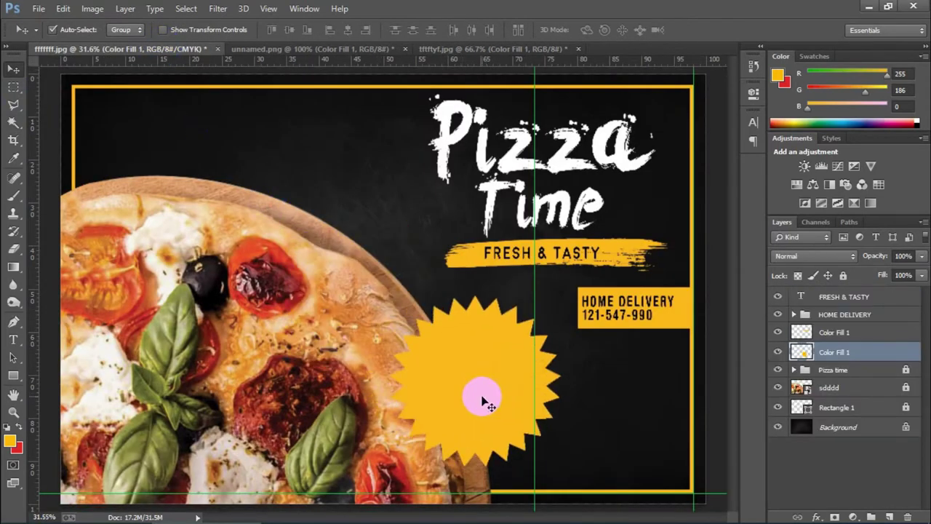
# - Shrink the starburst, move its layer below the pizza, and slide it right of the pizza
pyautogui.hotkey('ctrl', 't')
pyautogui.moveTo(558, 298); pyautogui.dragTo(511, 357)
pyautogui.press('Return')
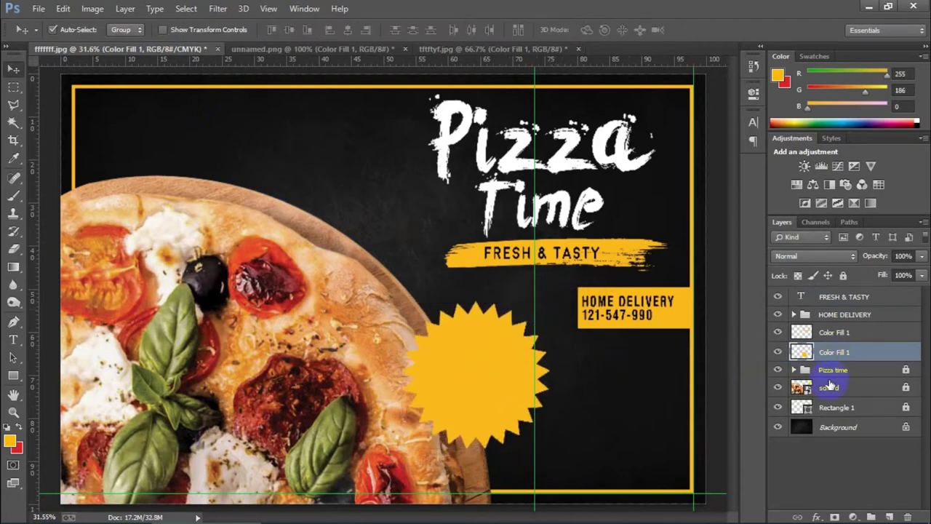
pyautogui.moveTo(843, 352); pyautogui.dragTo(836, 398)
pyautogui.moveTo(492, 373)
pyautogui.mouseDown()
pyautogui.moveTo(515, 366)
pyautogui.moveTo(517, 374)
pyautogui.mouseUp()
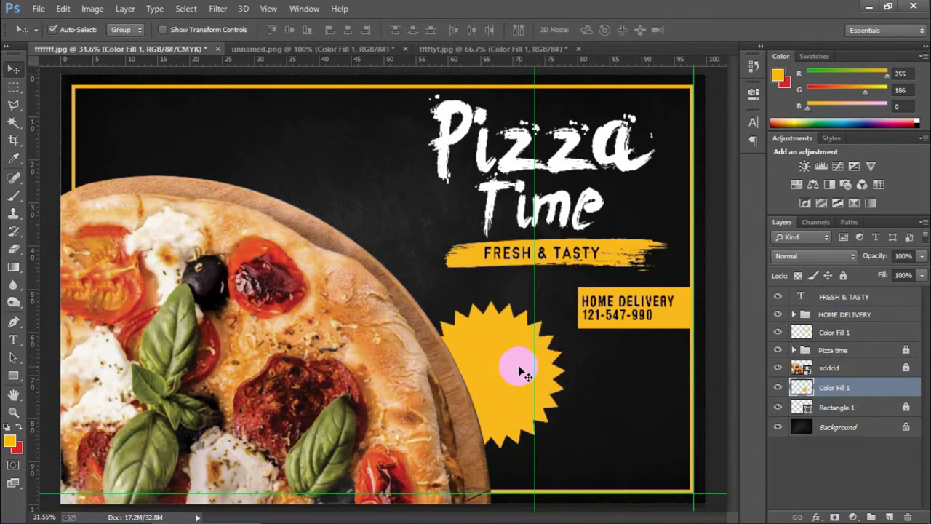
# - Zoom out to view the whole ad and check the planned font names in Notepad
pyautogui.hotkey('ctrl', '+')
pyautogui.hotkey('ctrl', '-')
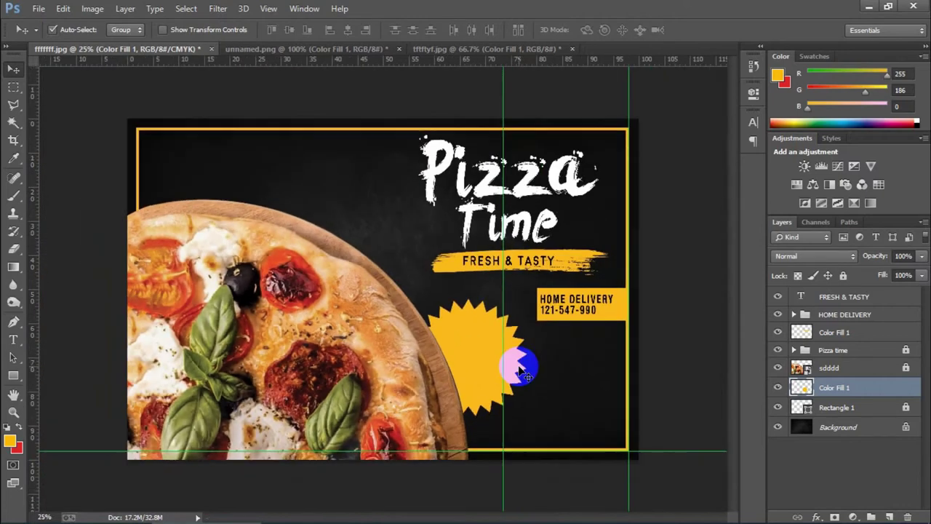
pyautogui.click(605, 277)
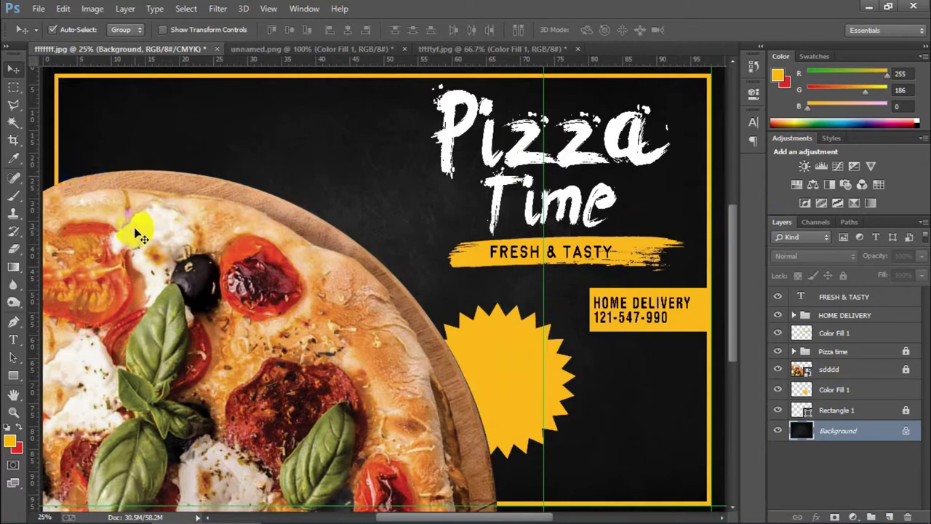
pyautogui.click(339, 512)
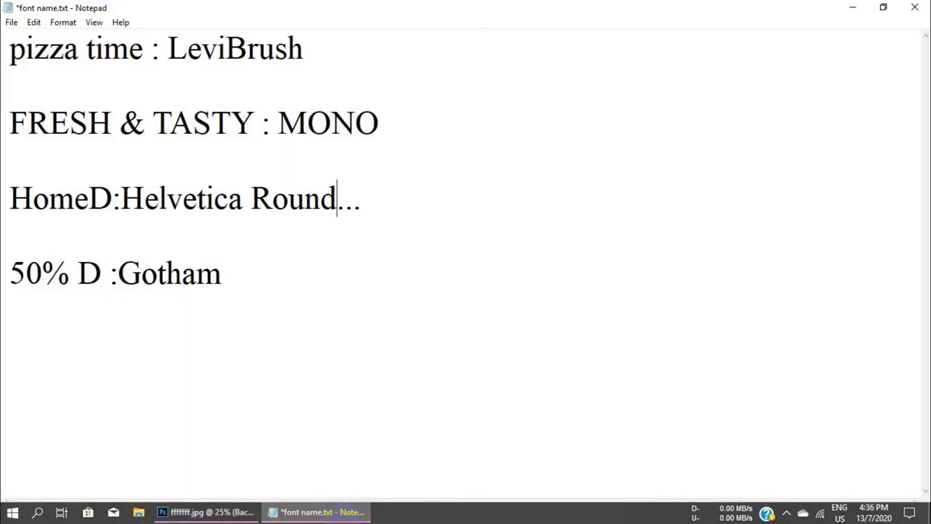
pyautogui.click(853, 7)
pyautogui.click(13, 339)
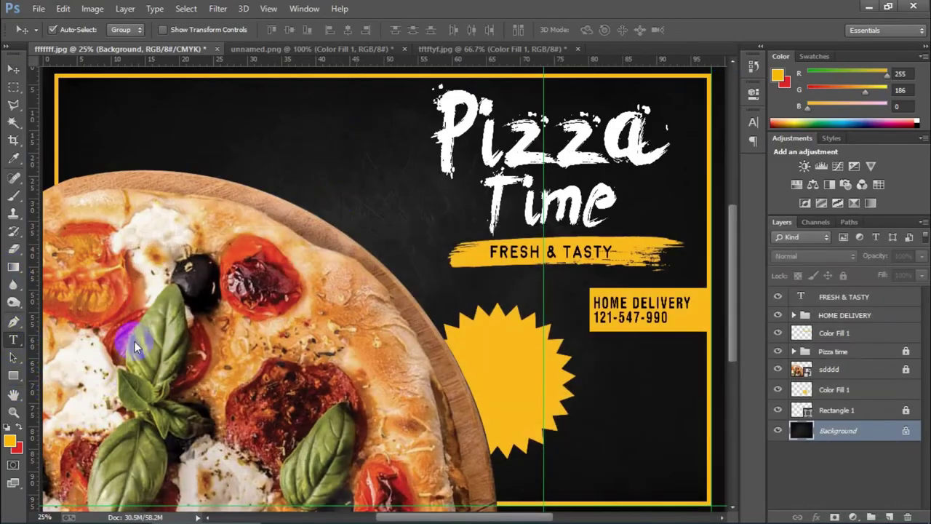
# - Type 'UP TO' on the starburst in Moon Bold, sampled from FRESH & TASTY
pyautogui.click(479, 351)
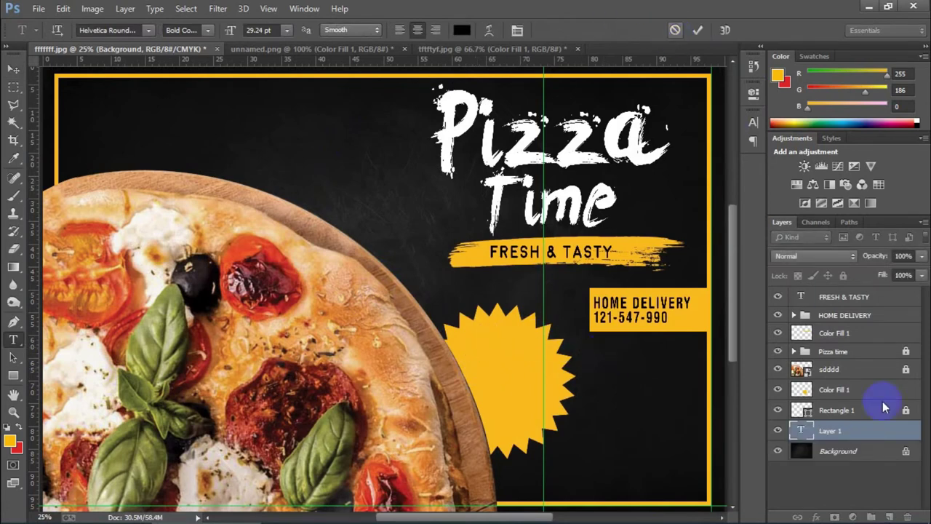
pyautogui.press('Escape')
pyautogui.click(860, 296)
pyautogui.click(479, 354)
pyautogui.write('UP T')
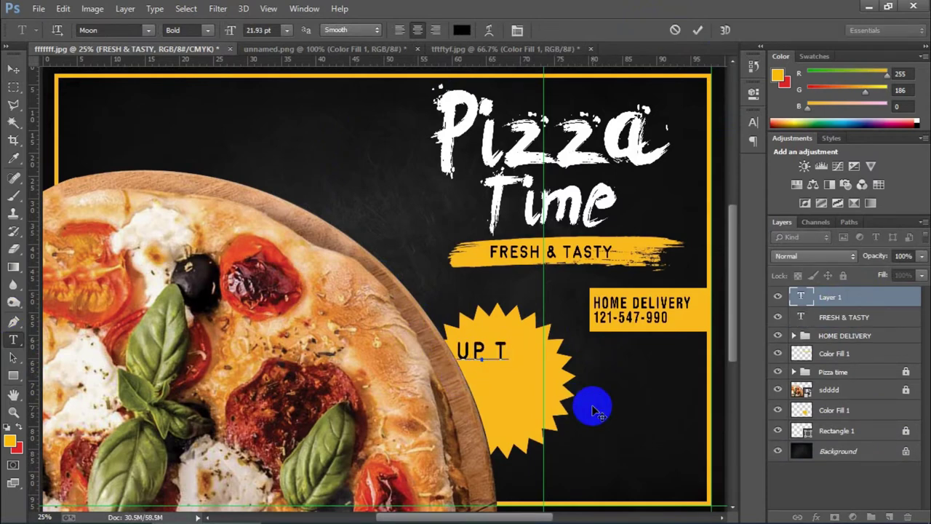
pyautogui.write('O')
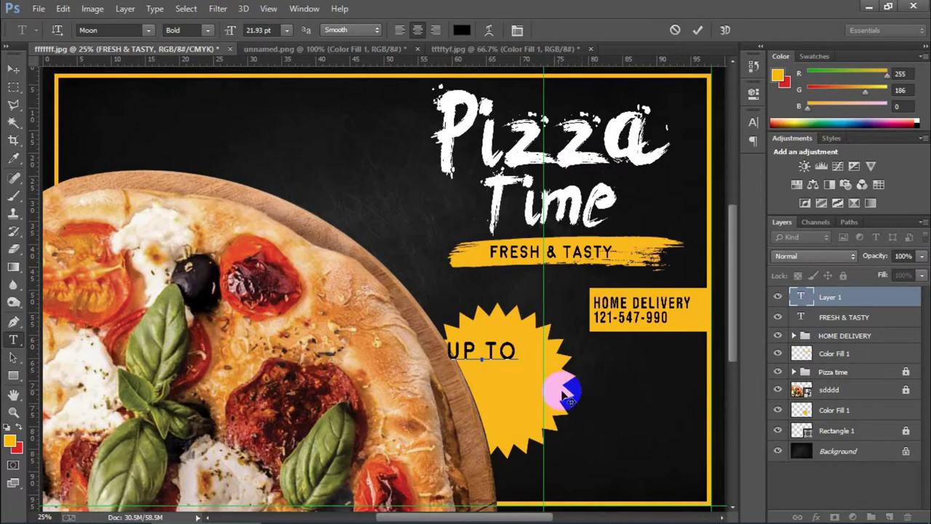
pyautogui.click(697, 30)
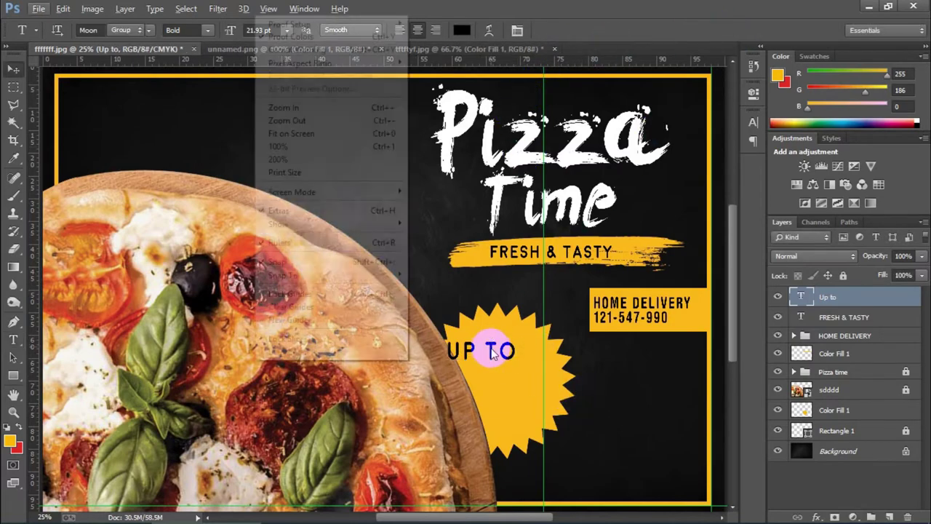
# - Duplicate the UP TO text just below itself and retype the copy as '50% OFF'
pyautogui.press('v')
pyautogui.moveTo(497, 353); pyautogui.dragTo(512, 373)
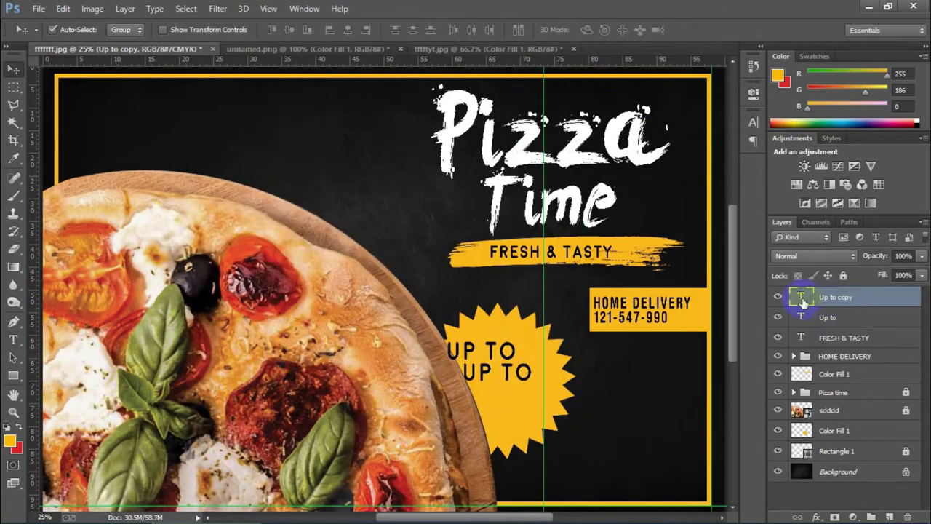
pyautogui.doubleClick(803, 298)
pyautogui.write('50')
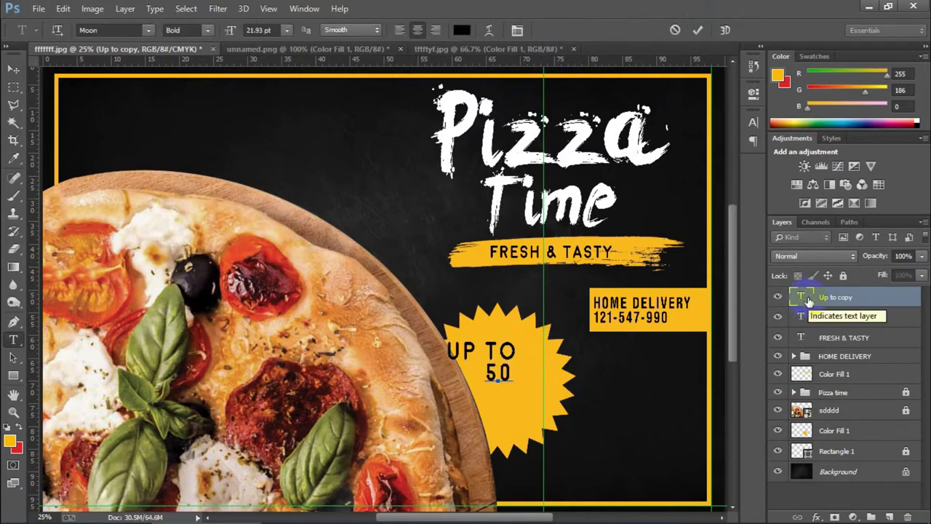
pyautogui.write('% OFF')
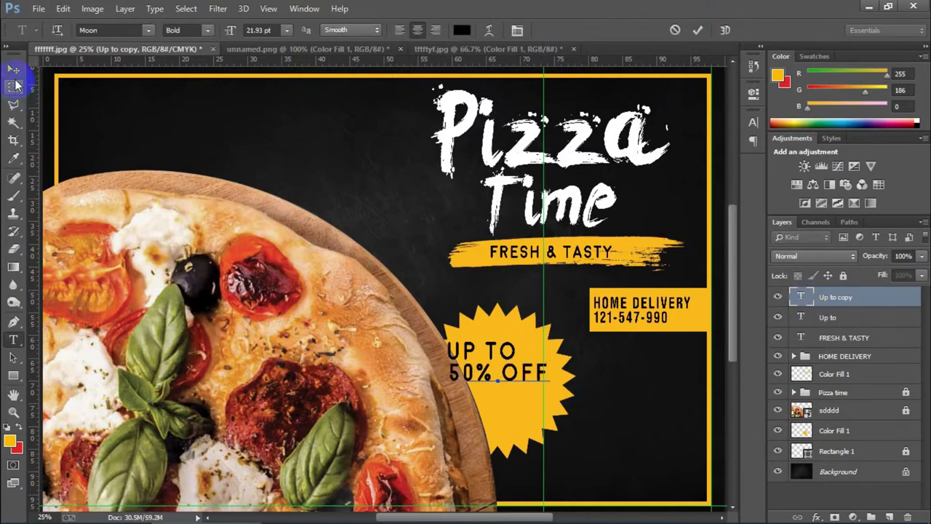
pyautogui.click(13, 69)
# - Move both text lines right and tighten the letter spacing of UP TO and 50% OFF
pyautogui.moveTo(505, 350)
pyautogui.mouseDown()
pyautogui.moveTo(549, 378)
pyautogui.moveTo(538, 379)
pyautogui.mouseUp()
pyautogui.doubleClick(502, 353)
pyautogui.click(518, 29)
pyautogui.moveTo(665, 168)
pyautogui.mouseDown()
pyautogui.moveTo(673, 169)
pyautogui.moveTo(651, 114)
pyautogui.mouseUp()
pyautogui.click(697, 29)
pyautogui.doubleClick(801, 297)
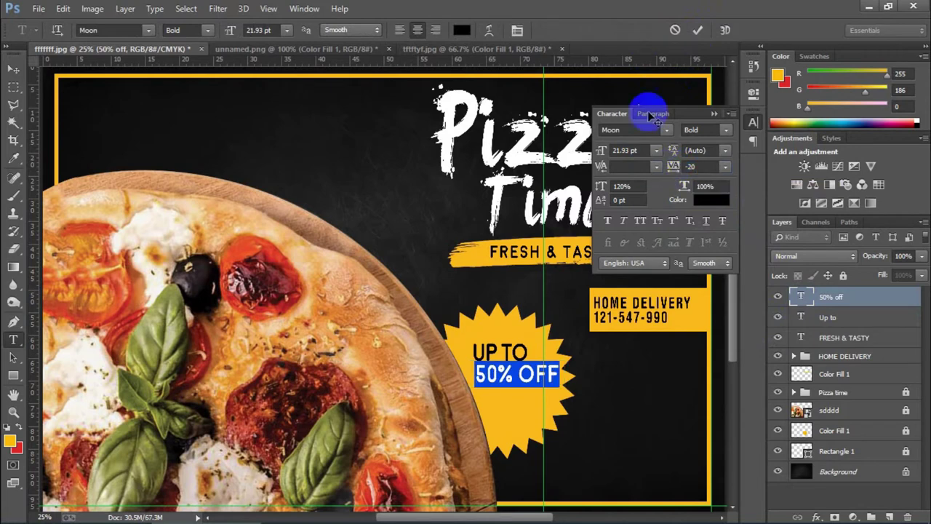
pyautogui.click(697, 30)
# - Move UP TO into place and set it to the Moon Light weight
pyautogui.press('v')
pyautogui.moveTo(489, 352); pyautogui.dragTo(495, 352)
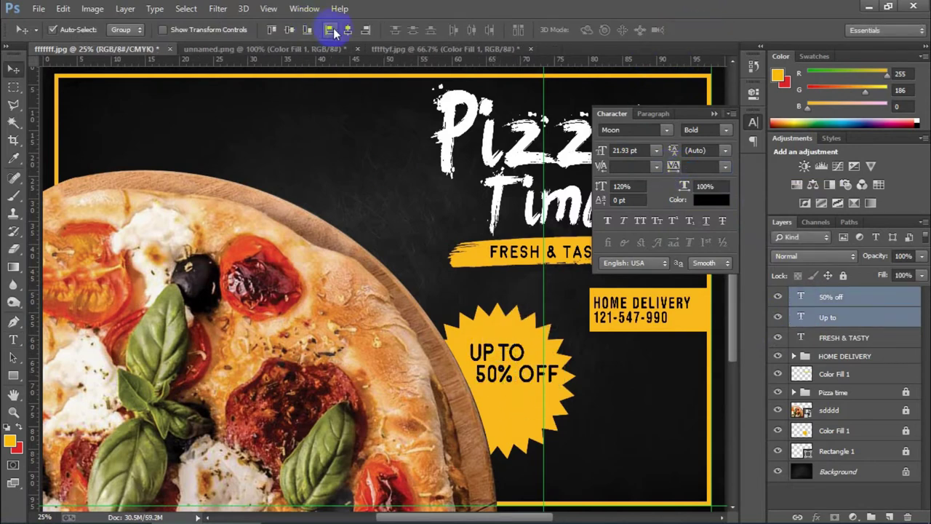
pyautogui.doubleClick(801, 317)
pyautogui.click(210, 33)
pyautogui.click(191, 40)
pyautogui.keyDown('ctrl'); pyautogui.click(624, 374); pyautogui.keyUp('ctrl')
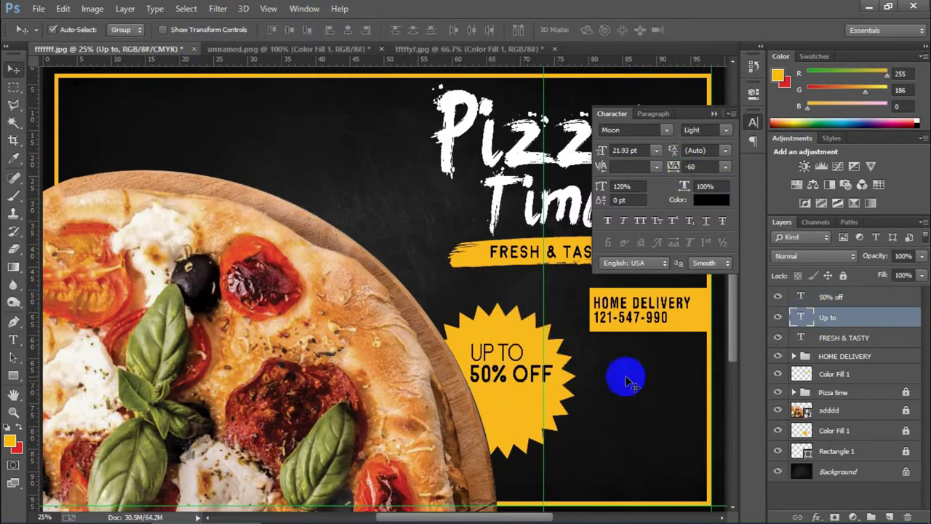
# - Resize the '50%' characters and set the word OFF to Light weight
pyautogui.doubleClick(801, 297)
pyautogui.click(206, 33)
pyautogui.click(251, 30)
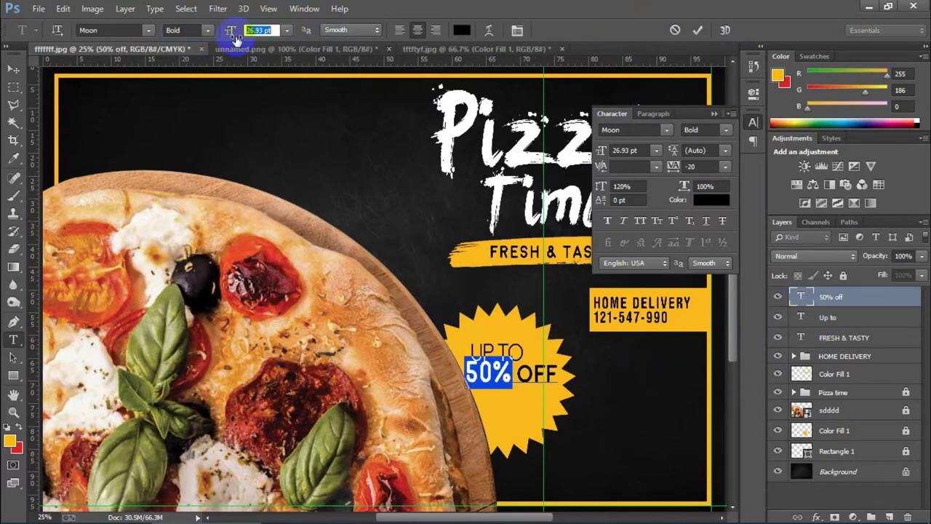
pyautogui.click(698, 29)
pyautogui.doubleClick(801, 297)
pyautogui.moveTo(520, 373); pyautogui.dragTo(582, 373)
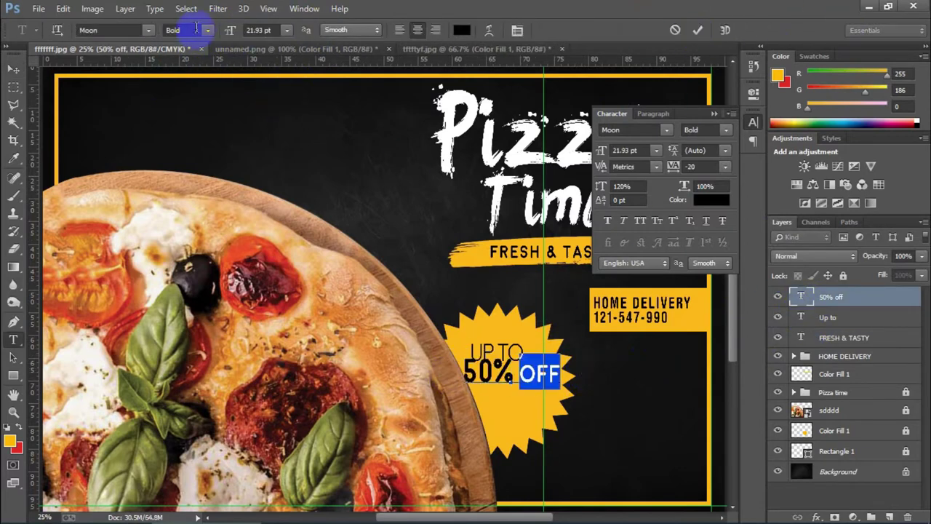
pyautogui.click(207, 29)
pyautogui.click(192, 40)
# - Set 50% OFF tracking to -40, move it lower, and begin shrinking UP TO
pyautogui.hotkey('ctrl', 'a')
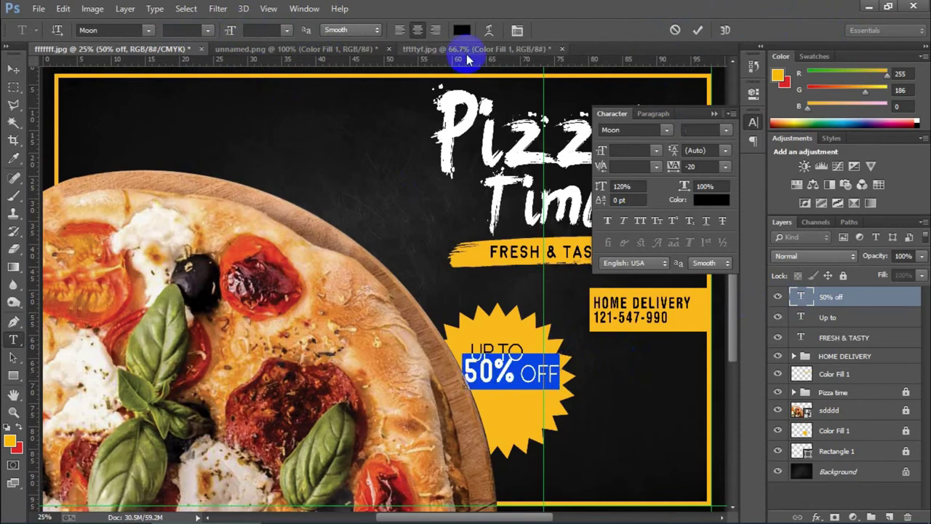
pyautogui.doubleClick(517, 31)
pyautogui.moveTo(673, 169); pyautogui.dragTo(695, 169)
pyautogui.click(698, 29)
pyautogui.press('v')
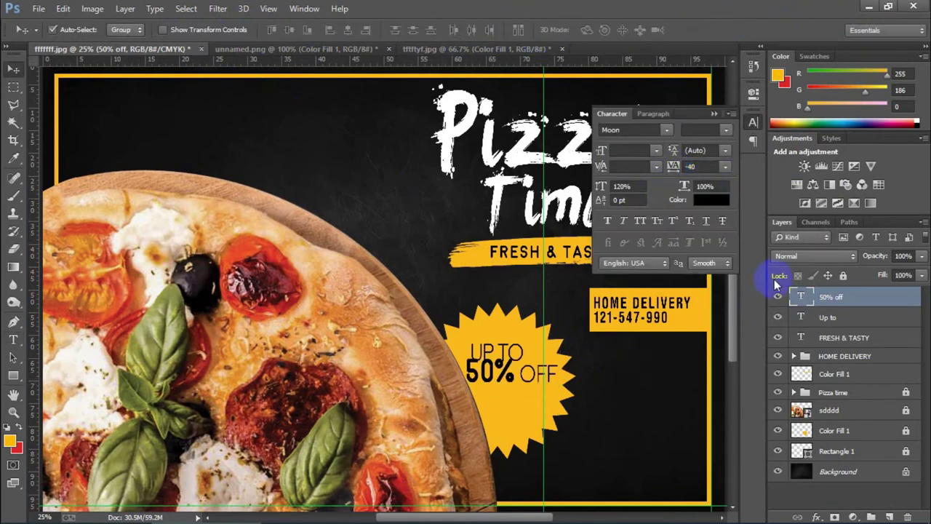
pyautogui.moveTo(511, 377); pyautogui.dragTo(521, 396)
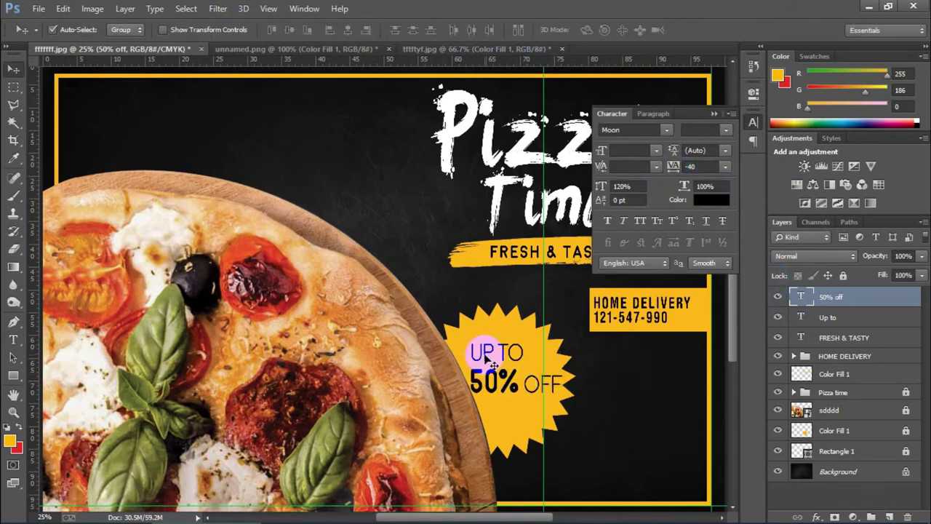
pyautogui.moveTo(497, 353)
pyautogui.mouseDown()
pyautogui.moveTo(481, 354)
pyautogui.moveTo(501, 364)
pyautogui.mouseUp()
pyautogui.hotkey('ctrl', 't')
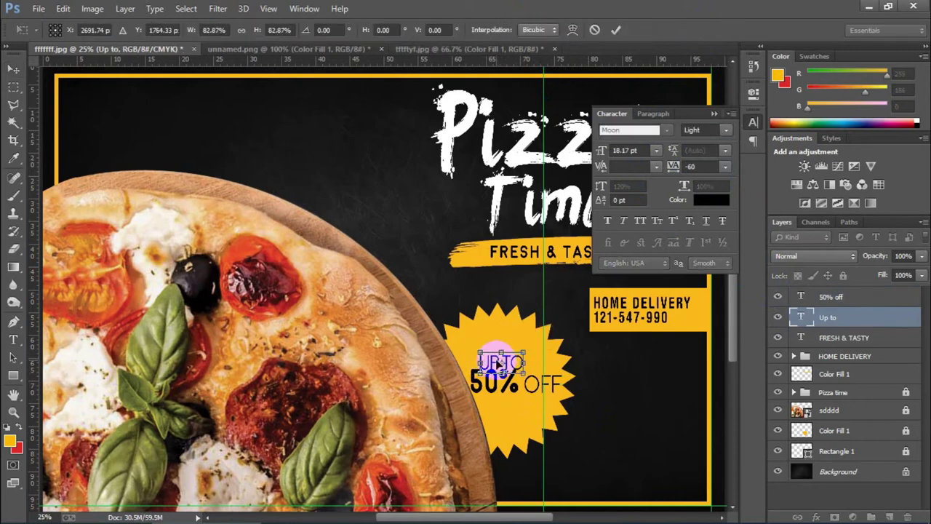
# - Apply the UP TO resize, nudge it up, and restyle the OFF letters to Light
pyautogui.doubleClick(492, 359)
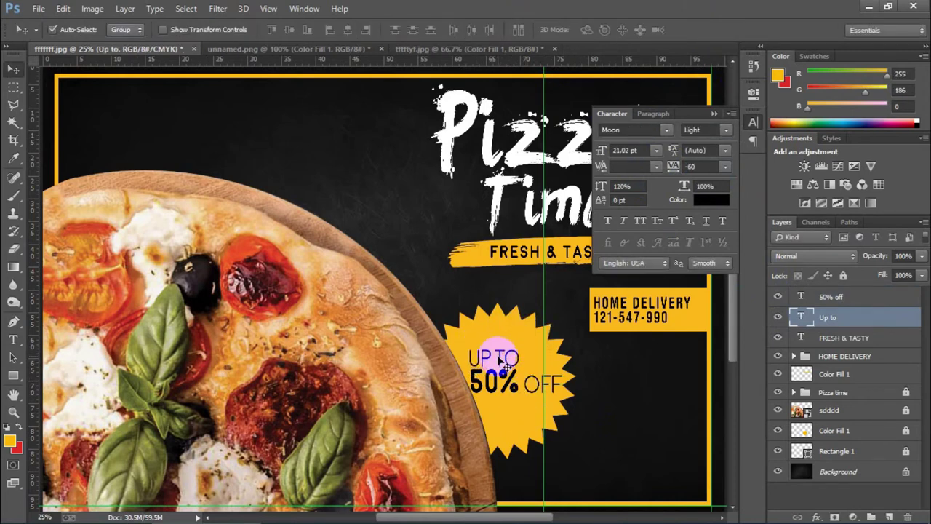
pyautogui.moveTo(519, 362); pyautogui.dragTo(520, 354)
pyautogui.click(530, 395)
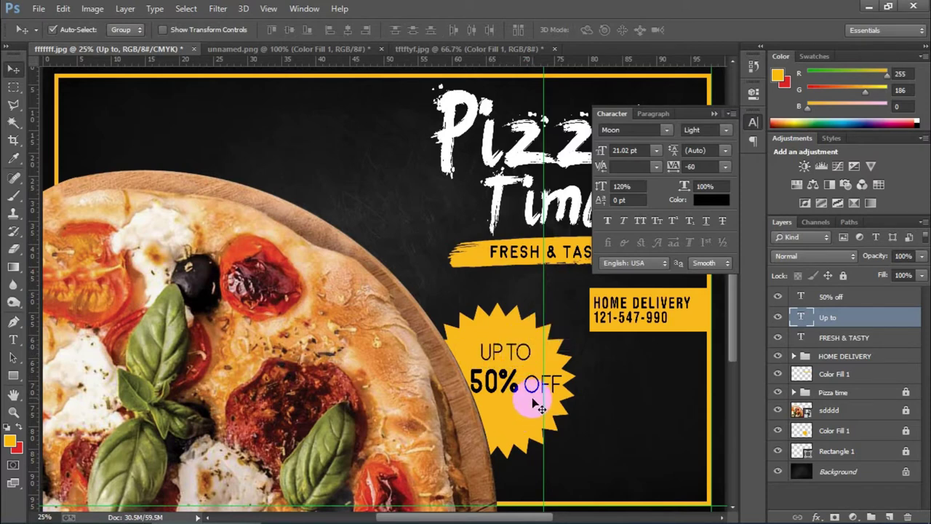
pyautogui.press('t')
pyautogui.doubleClick(559, 385)
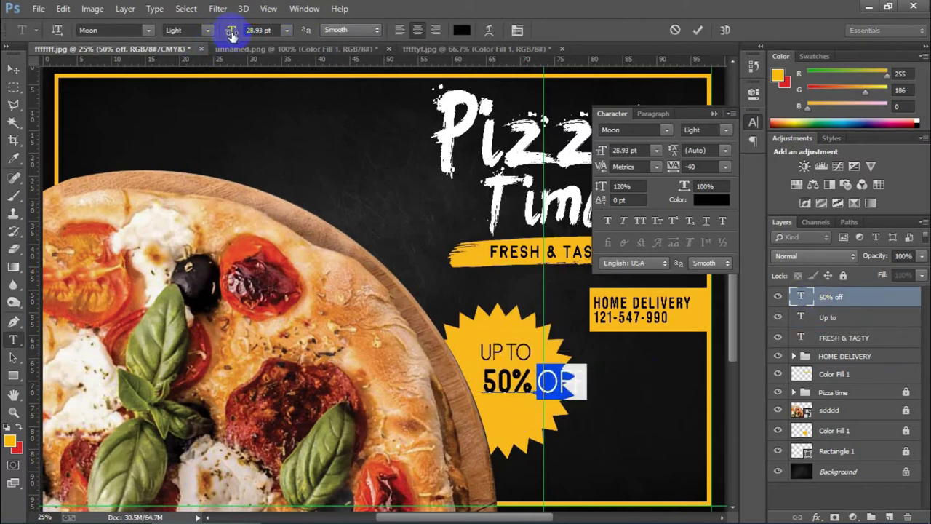
pyautogui.hotkey('ctrl', 'Return')
pyautogui.press('v')
pyautogui.click(526, 395)
# - Nudge the starburst right, set 50% OFF tracking to -100, and lower it slightly
pyautogui.click(495, 390)
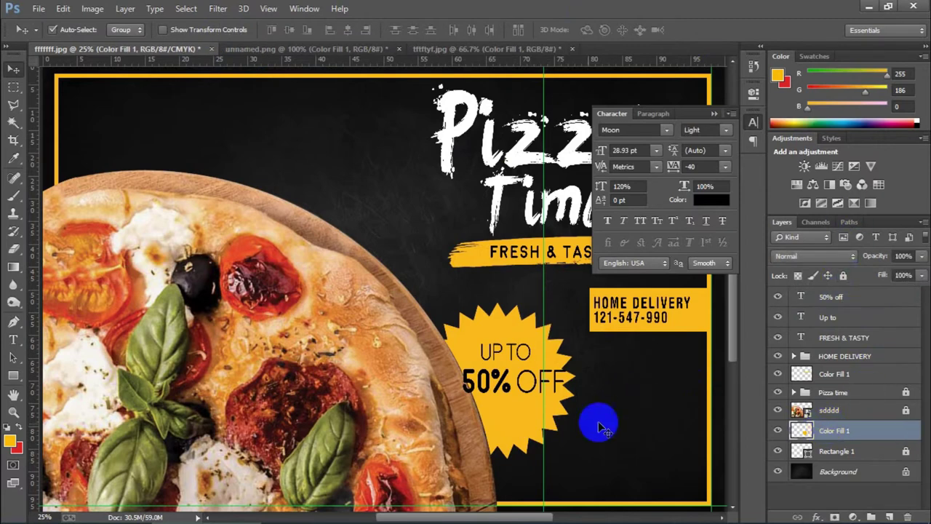
pyautogui.moveTo(598, 425)
pyautogui.mouseDown()
pyautogui.moveTo(503, 395)
pyautogui.moveTo(504, 380)
pyautogui.mouseUp()
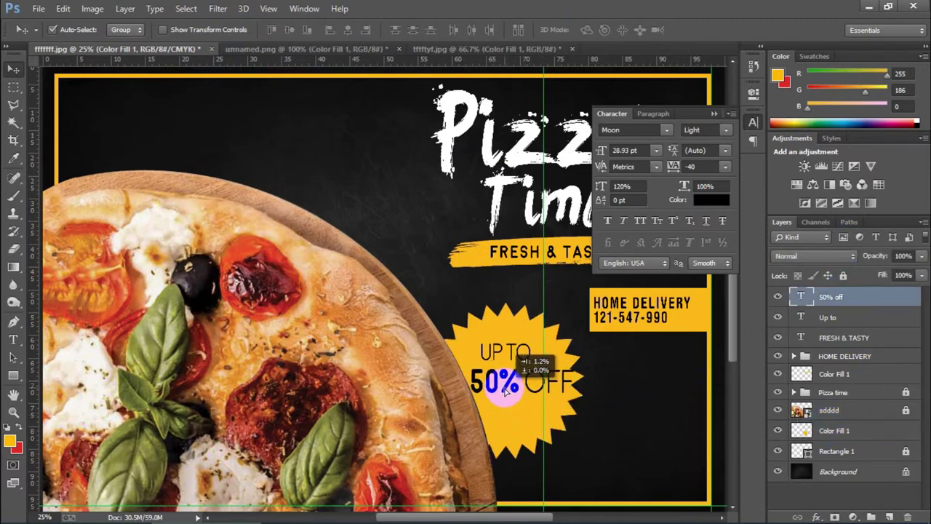
pyautogui.doubleClick(801, 296)
pyautogui.click(673, 167)
pyautogui.write('-100')
pyautogui.press('Return')
pyautogui.click(697, 30)
pyautogui.press('v')
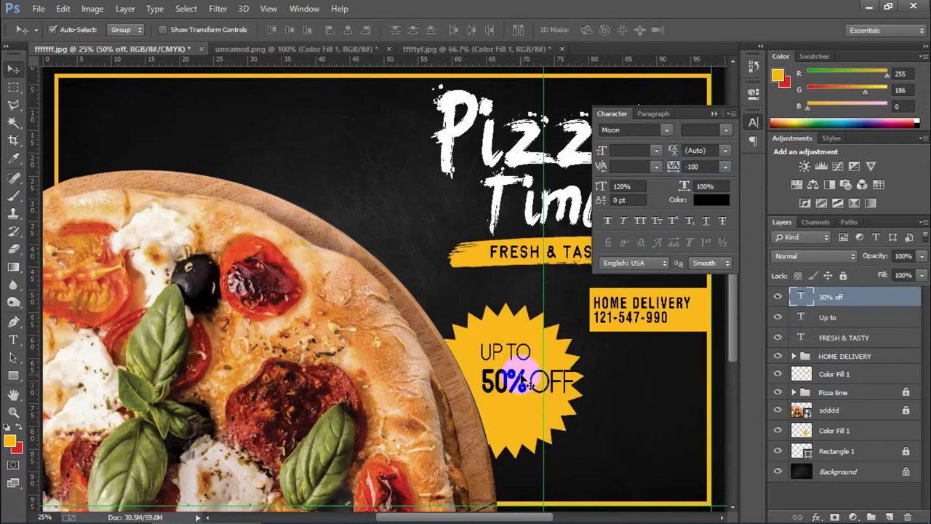
pyautogui.moveTo(518, 391); pyautogui.dragTo(513, 402)
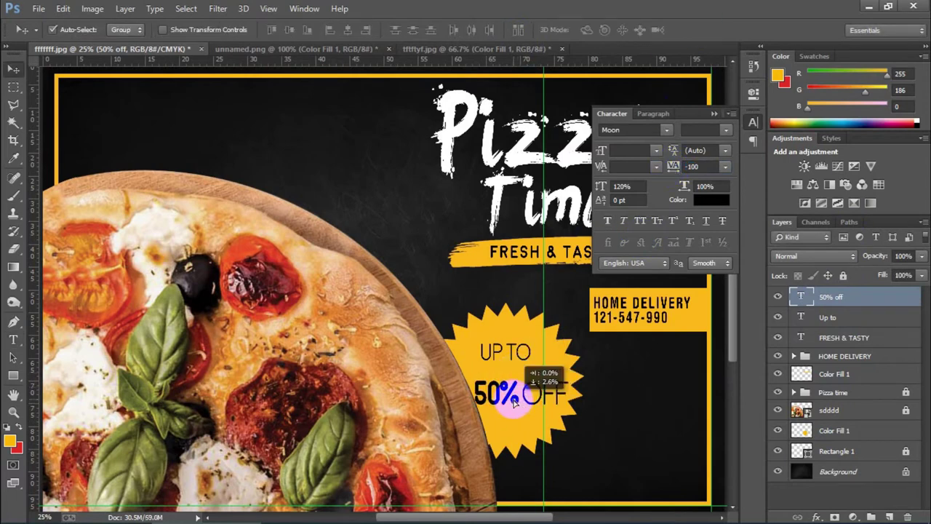
# - Scale UP TO to about 86% and nudge both text lines into position
pyautogui.click(828, 318)
pyautogui.hotkey('ctrl', 't')
pyautogui.moveTo(531, 361); pyautogui.dragTo(548, 369)
pyautogui.moveTo(481, 341); pyautogui.dragTo(491, 344)
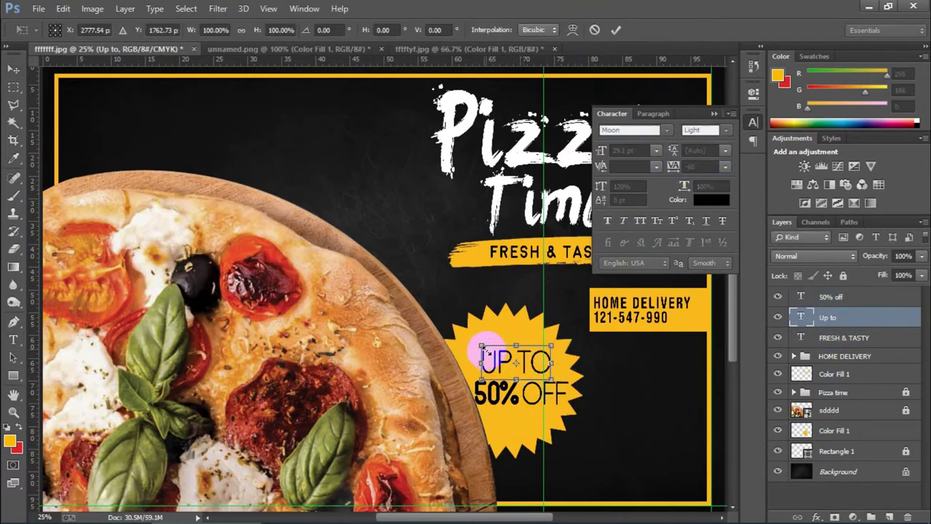
pyautogui.click(615, 30)
pyautogui.doubleClick(476, 362)
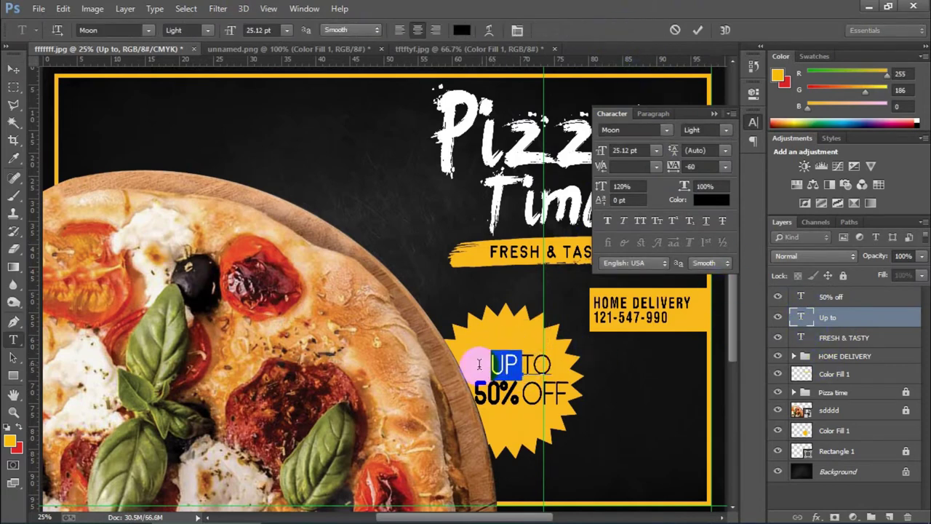
pyautogui.hotkey('ctrl', 'Return')
pyautogui.press('v')
pyautogui.moveTo(499, 363); pyautogui.dragTo(503, 362)
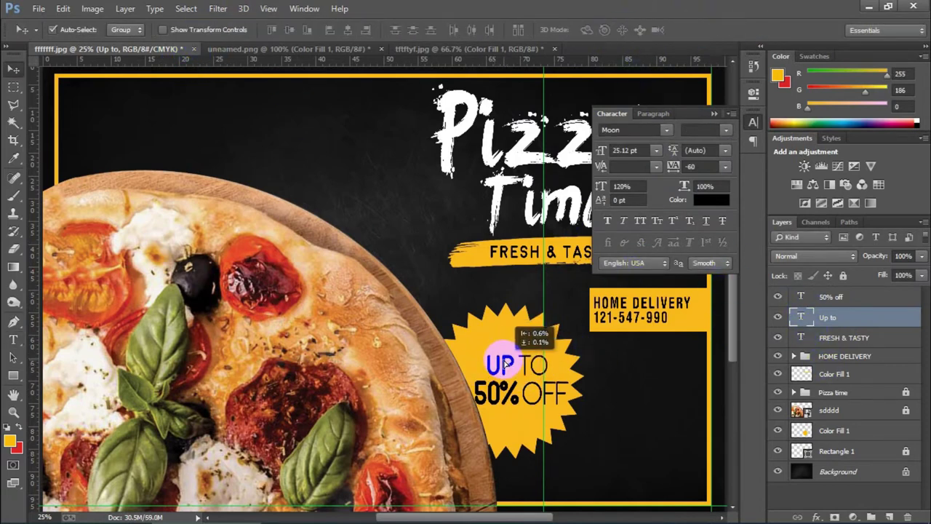
pyautogui.moveTo(509, 393); pyautogui.dragTo(506, 393)
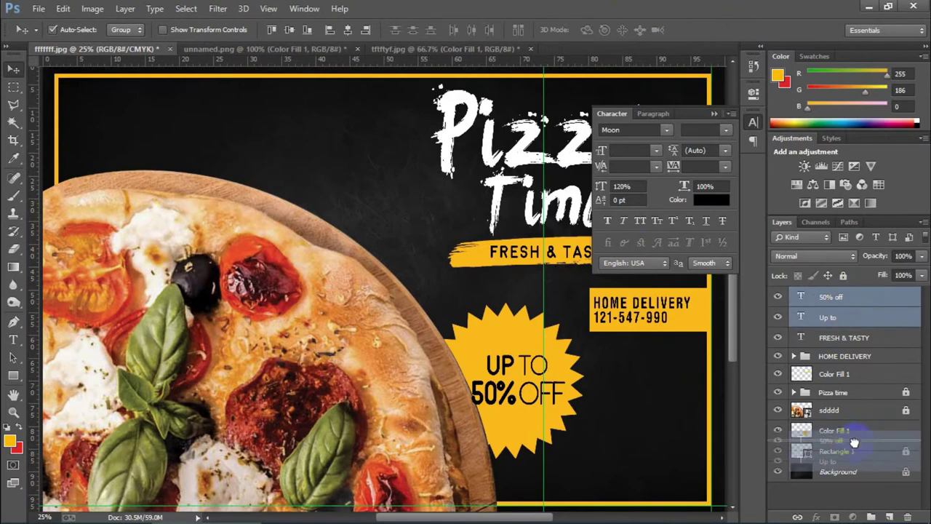
# - Move both text layers down the stack to sit just above Color Fill 1
pyautogui.moveTo(846, 301); pyautogui.dragTo(852, 430)
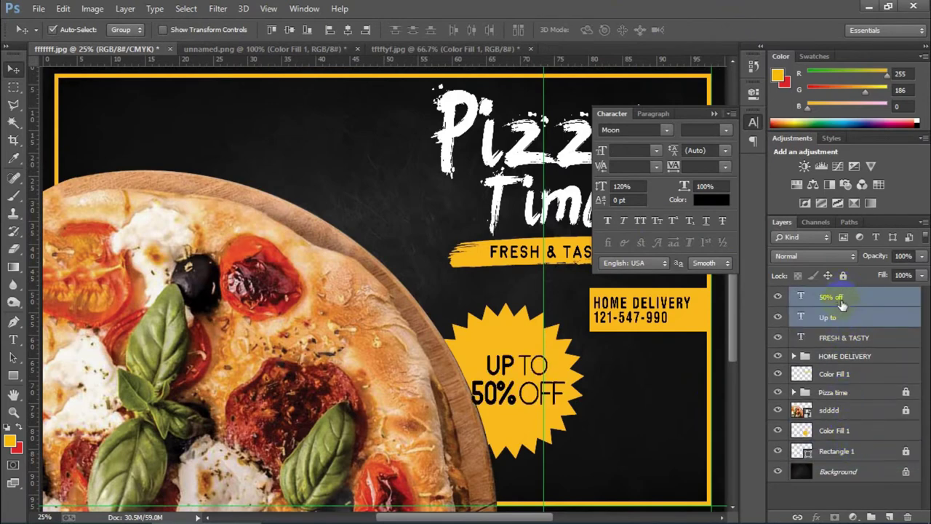
pyautogui.moveTo(842, 297); pyautogui.dragTo(856, 419)
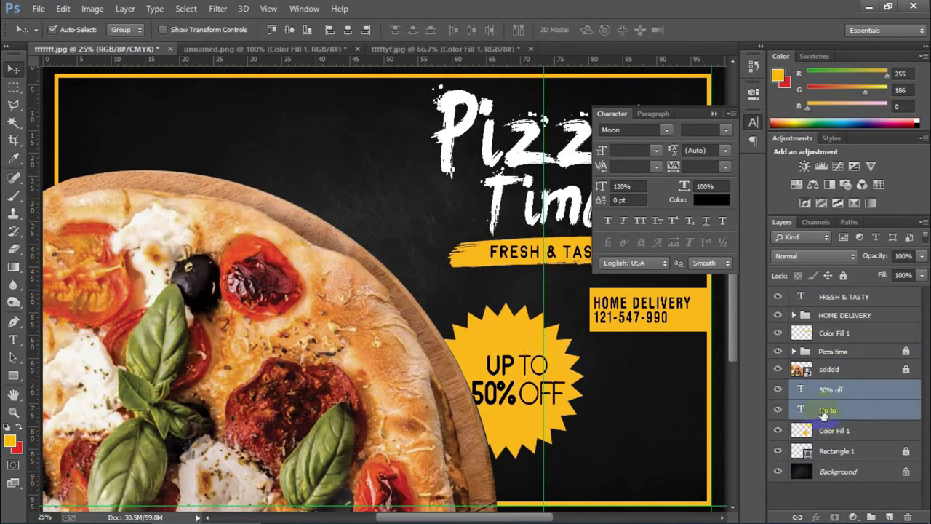
pyautogui.click(826, 412)
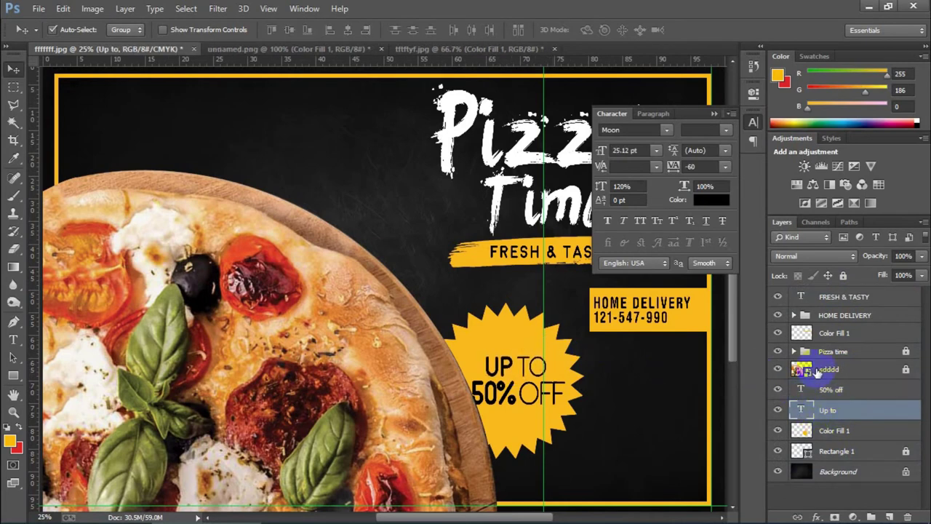
pyautogui.hotkey('ctrl', '0')
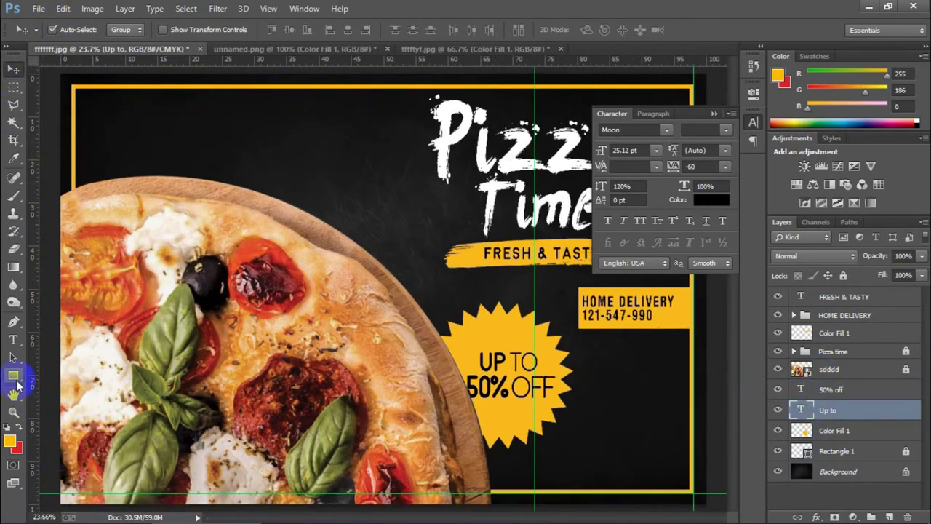
# - Draw a white-filled rectangle in the ad's top-left corner and widen it slightly
pyautogui.click(14, 377)
pyautogui.moveTo(99, 88); pyautogui.dragTo(204, 119)
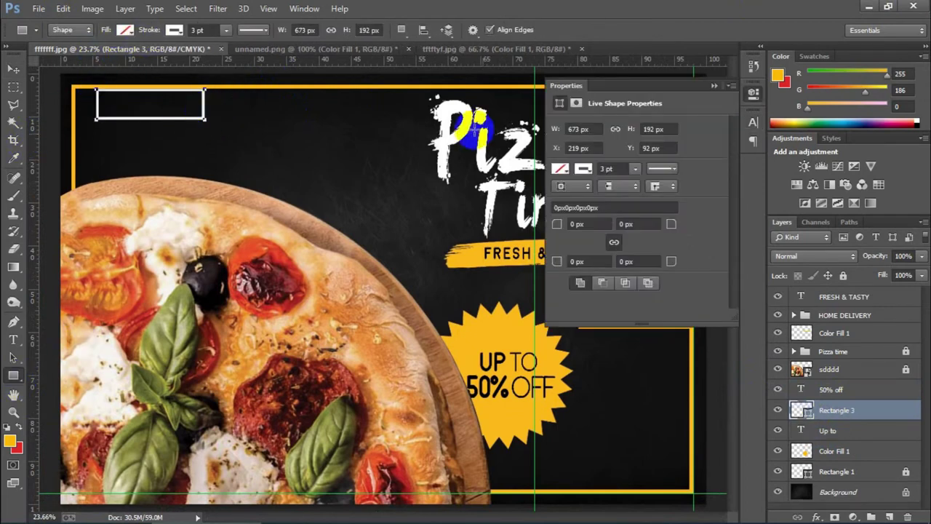
pyautogui.click(583, 169)
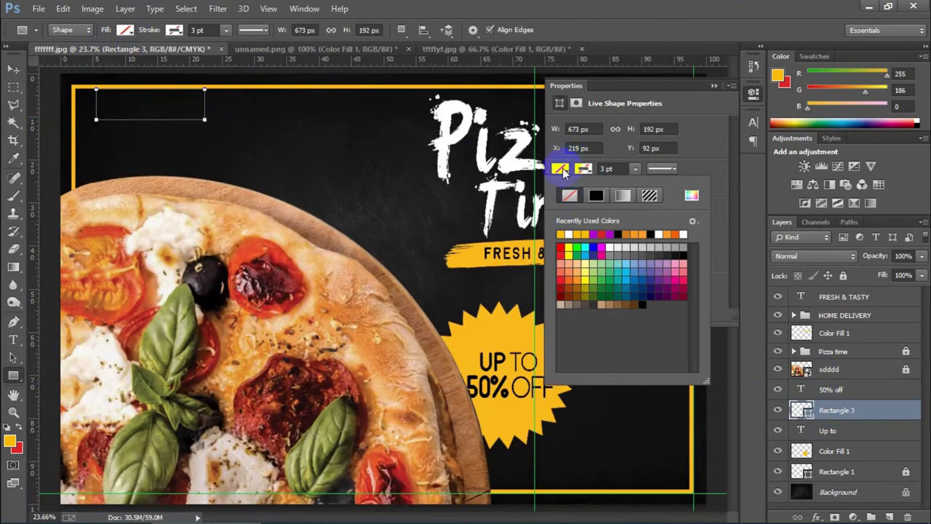
pyautogui.click(560, 233)
pyautogui.click(13, 68)
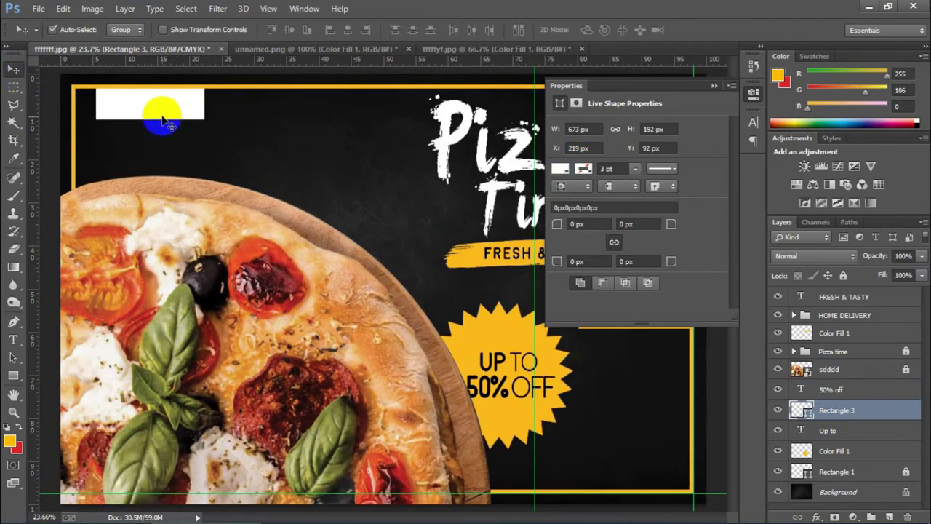
pyautogui.hotkey('ctrl', 't')
pyautogui.moveTo(204, 118); pyautogui.dragTo(224, 121)
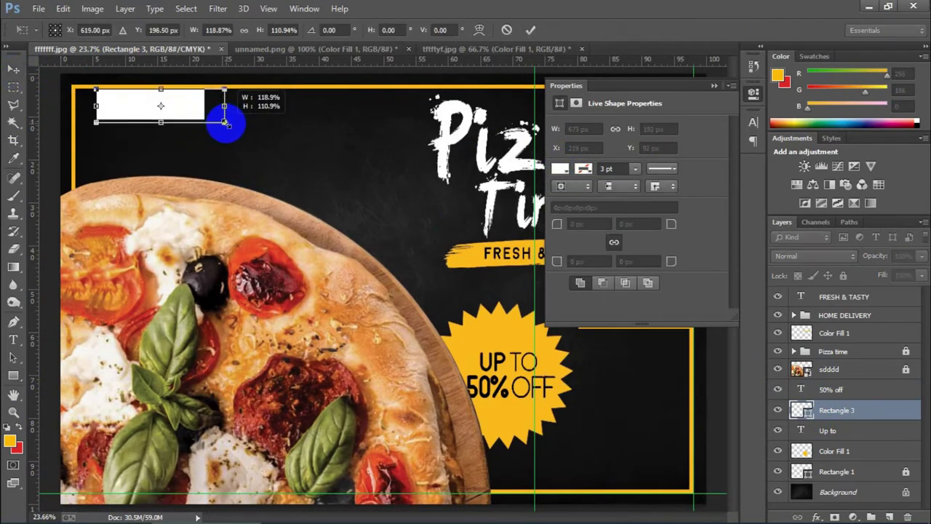
pyautogui.press('Return')
# - Open logo_gloriafood_PNG.png and dock it as a tab
pyautogui.click(40, 9)
pyautogui.click(52, 36)
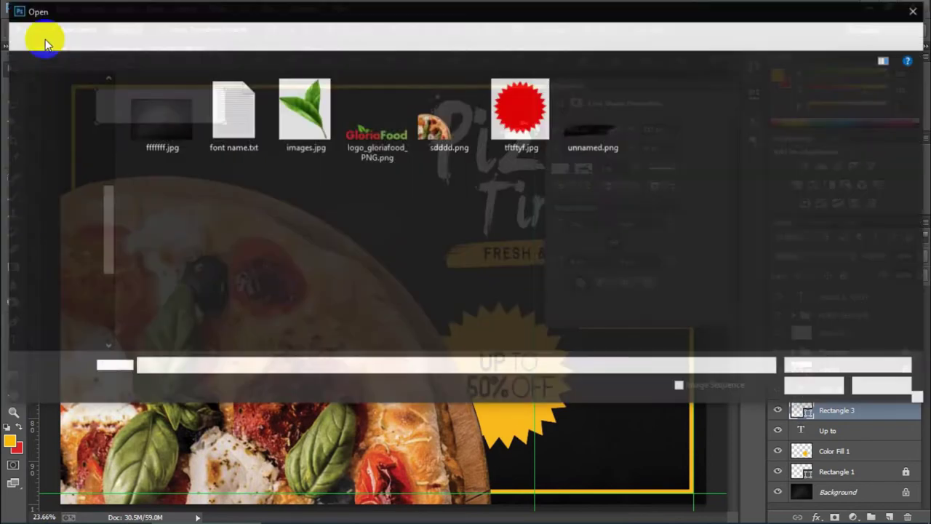
pyautogui.doubleClick(386, 130)
pyautogui.moveTo(346, 109); pyautogui.dragTo(529, 49)
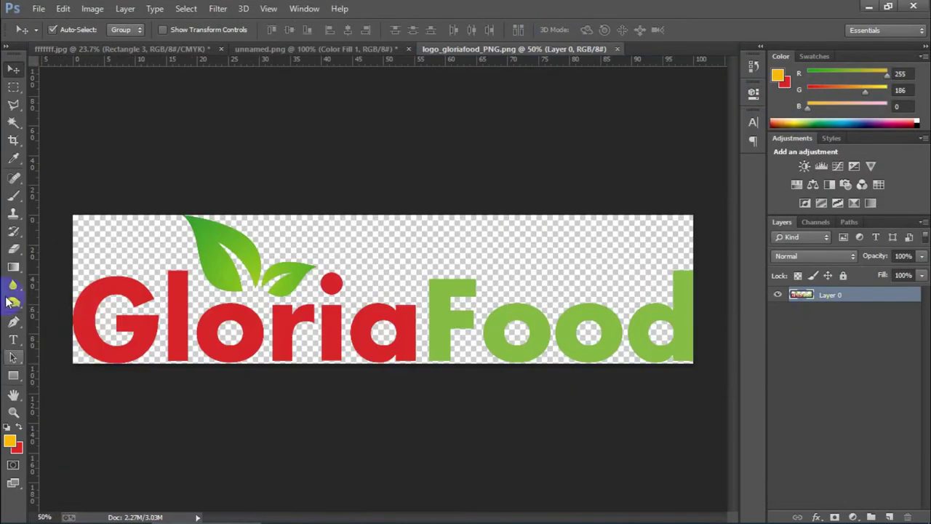
# - Recolour the 'Gloria' letters of the logo yellow-orange using a colour selection
pyautogui.click(13, 122)
pyautogui.click(110, 285)
pyautogui.keyDown('shift'); pyautogui.click(178, 313); pyautogui.keyUp('shift')
pyautogui.keyDown('shift'); pyautogui.click(210, 306); pyautogui.keyUp('shift')
pyautogui.keyDown('shift'); pyautogui.click(295, 336); pyautogui.keyUp('shift')
pyautogui.keyDown('shift'); pyautogui.click(334, 286); pyautogui.keyUp('shift')
pyautogui.keyDown('shift'); pyautogui.click(374, 323); pyautogui.keyUp('shift')
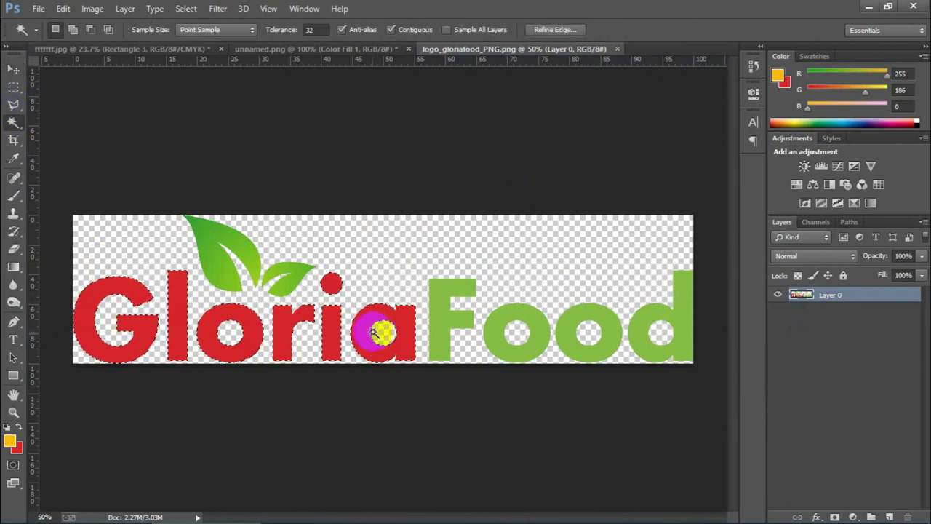
pyautogui.hotkey('alt', 'BackSpace')
pyautogui.hotkey('ctrl', 'd')
# - Bring the logo into the ad, scale it to about 39%, and centre it on the white box
pyautogui.click(13, 68)
pyautogui.moveTo(178, 328)
pyautogui.mouseDown()
pyautogui.moveTo(135, 46)
pyautogui.moveTo(219, 124)
pyautogui.moveTo(146, 102)
pyautogui.mouseUp()
pyautogui.rightClick(834, 409)
pyautogui.press('Escape')
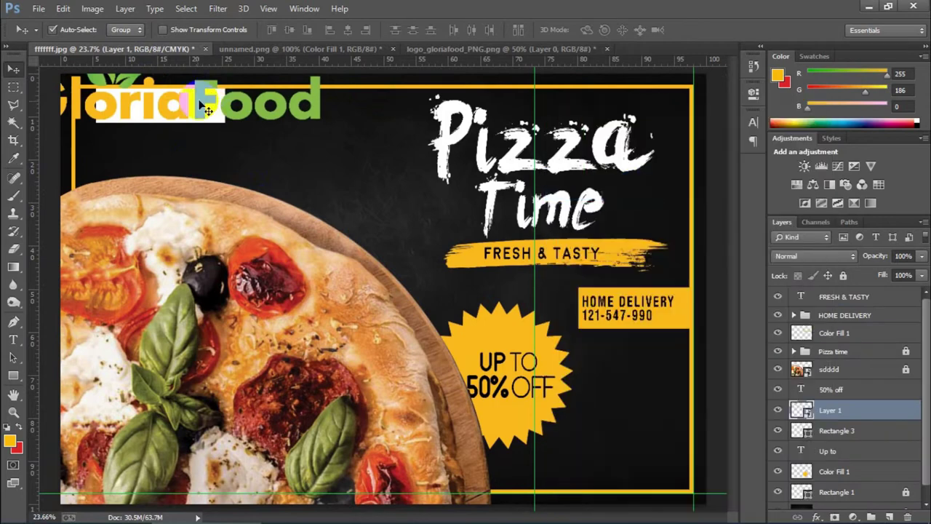
pyautogui.hotkey('ctrl', 't')
pyautogui.moveTo(320, 121); pyautogui.dragTo(222, 110)
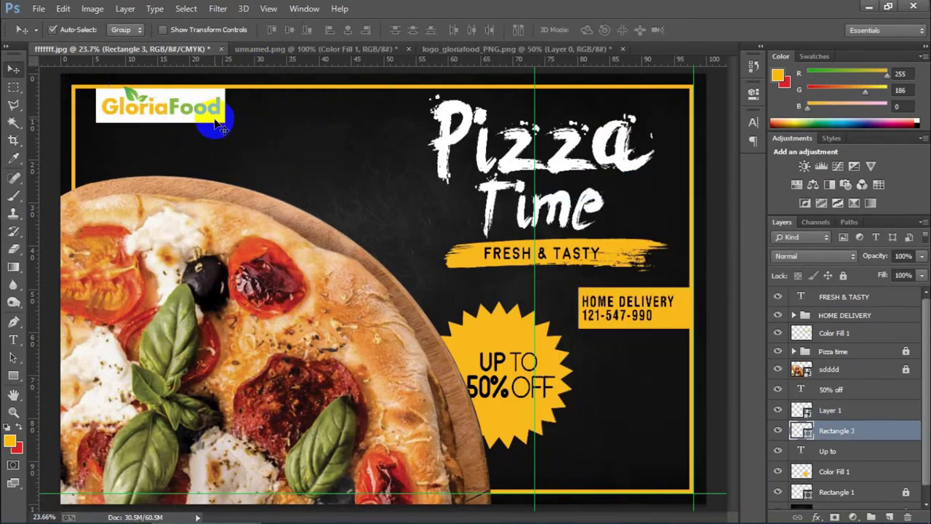
pyautogui.moveTo(222, 115); pyautogui.dragTo(230, 121)
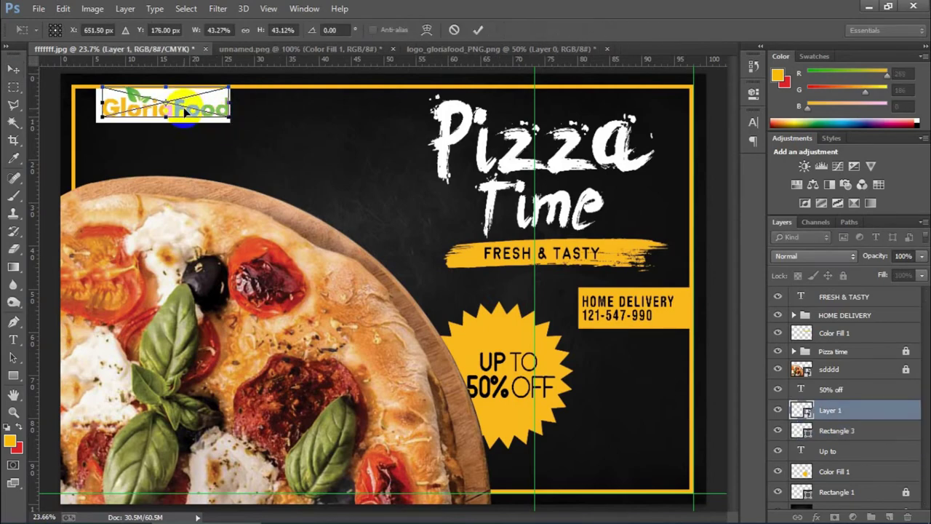
pyautogui.press('Return')
pyautogui.keyDown('shift'); pyautogui.click(813, 434); pyautogui.keyUp('shift')
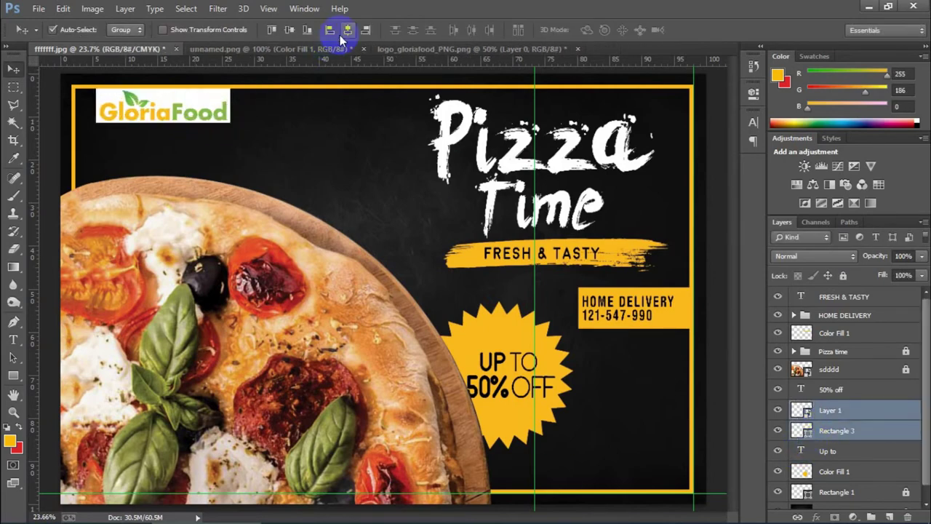
pyautogui.click(38, 8)
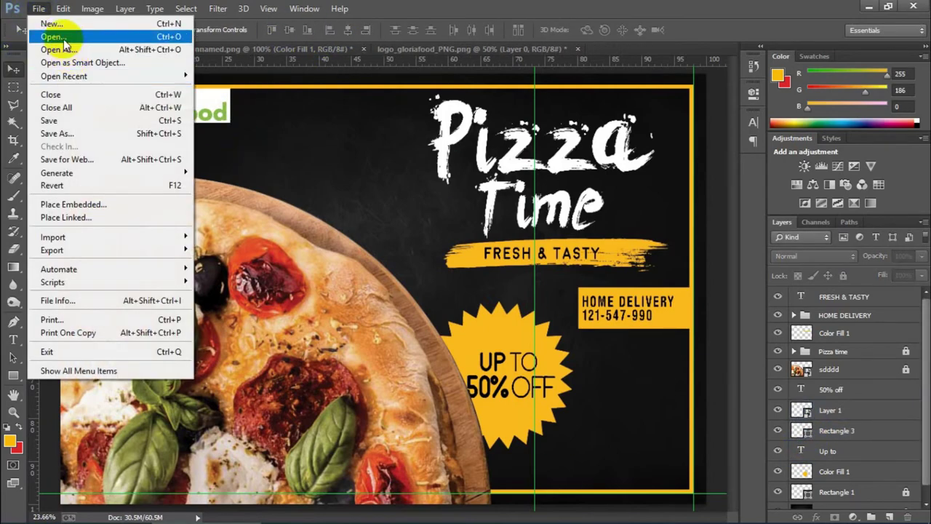
# - Open the leaf image images.jpg and dock it as a tab
pyautogui.click(58, 34)
pyautogui.doubleClick(302, 109)
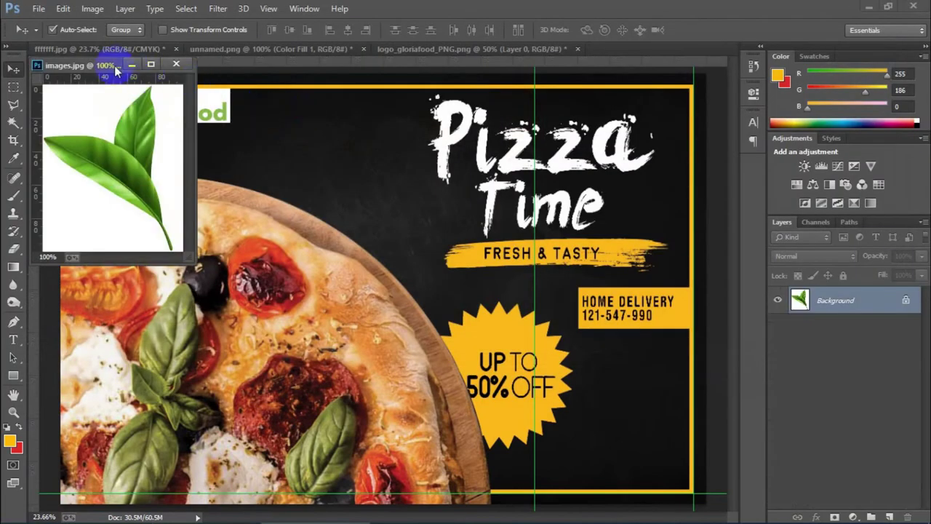
pyautogui.moveTo(81, 64); pyautogui.dragTo(626, 55)
# - Unlock the leaf's background layer and delete the white background to transparency
pyautogui.click(13, 122)
pyautogui.click(564, 217)
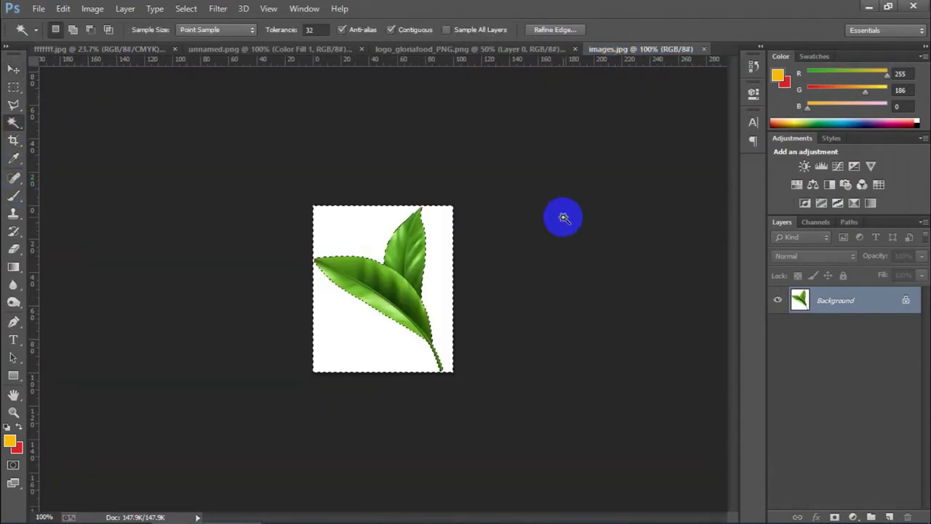
pyautogui.click(906, 299)
pyautogui.doubleClick(873, 300)
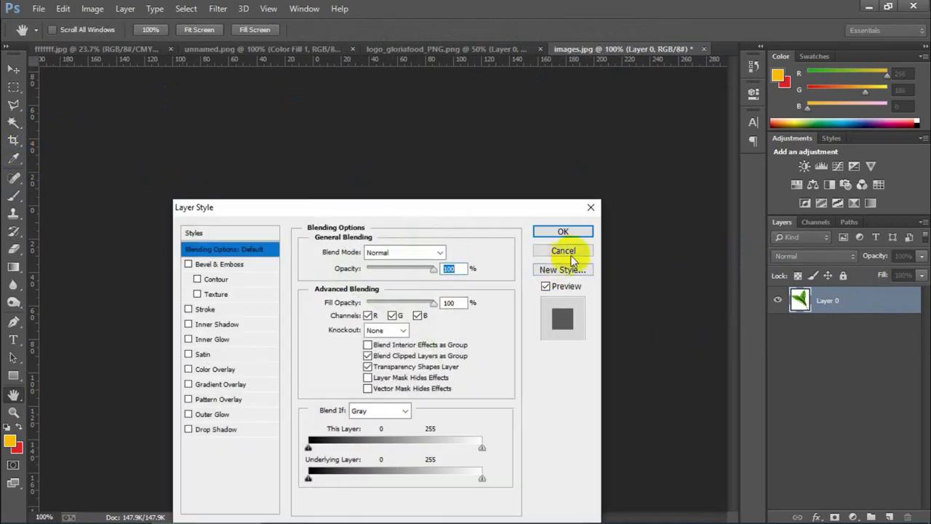
pyautogui.click(552, 251)
pyautogui.click(364, 225)
pyautogui.press('Delete')
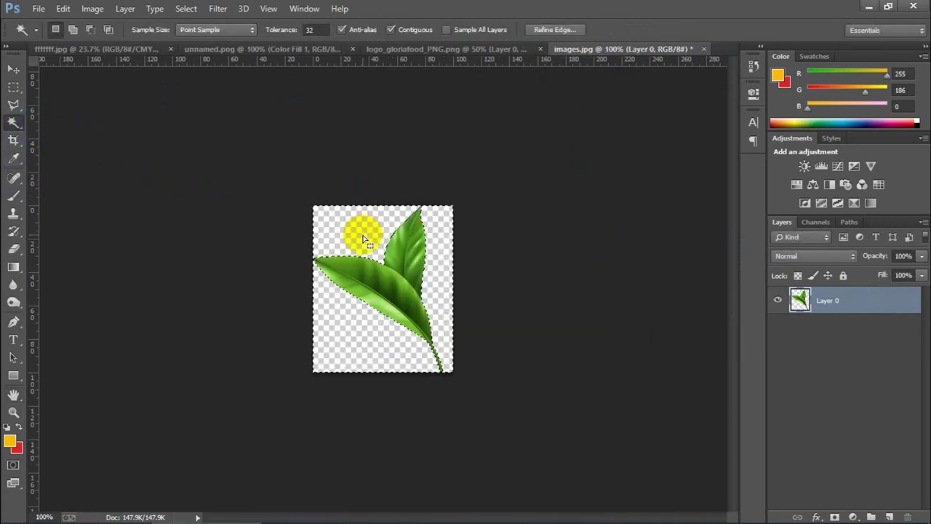
pyautogui.hotkey('ctrl', 'd')
# - Drag the cut-out leaf into the pizza flyer and begin resizing it
pyautogui.click(14, 71)
pyautogui.moveTo(385, 276)
pyautogui.mouseDown()
pyautogui.moveTo(591, 373)
pyautogui.moveTo(297, 160)
pyautogui.moveTo(745, 493)
pyautogui.moveTo(648, 515)
pyautogui.moveTo(595, 468)
pyautogui.moveTo(582, 430)
pyautogui.mouseUp()
pyautogui.hotkey('ctrl', 't')
# - Re-add the leaf to the flyer, scale it to about 600%, and place it bottom-right
pyautogui.hotkey('ctrl', '-')
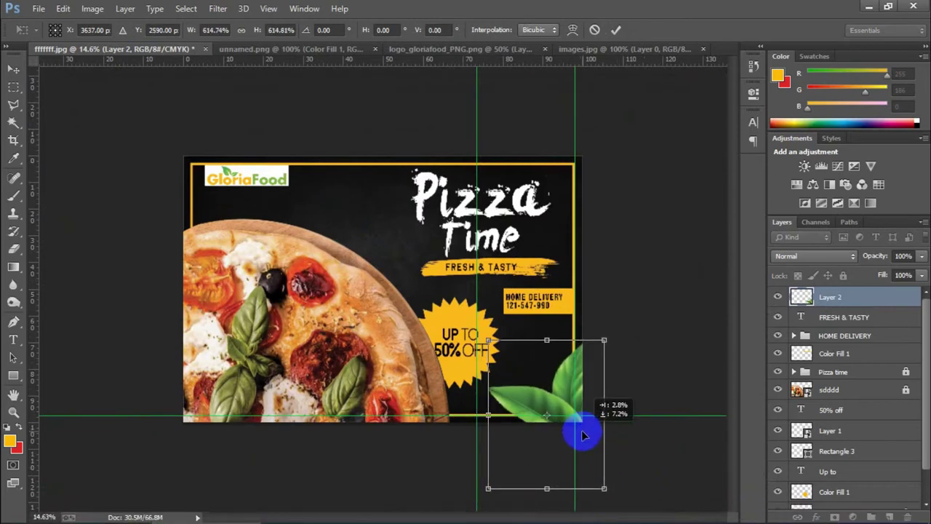
pyautogui.press('Return')
pyautogui.hotkey('ctrl', '0')
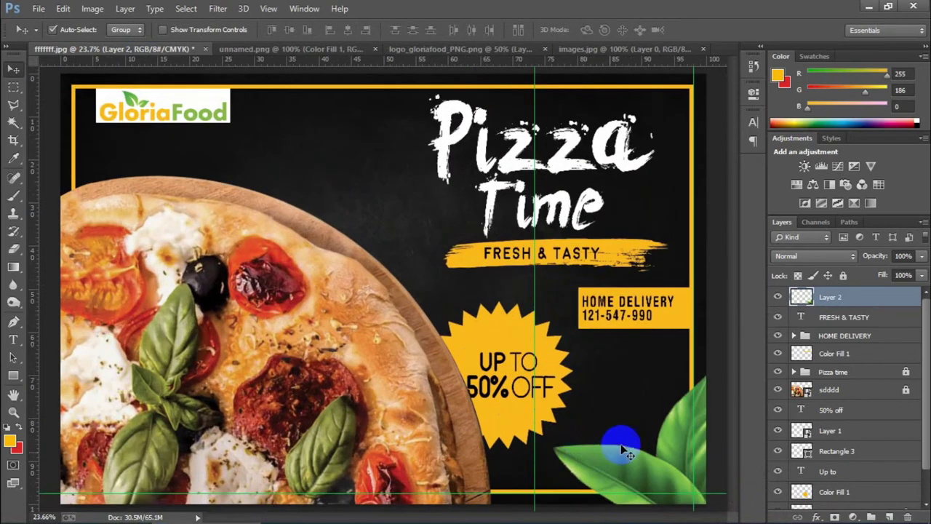
pyautogui.click(624, 49)
pyautogui.moveTo(367, 351); pyautogui.dragTo(616, 453)
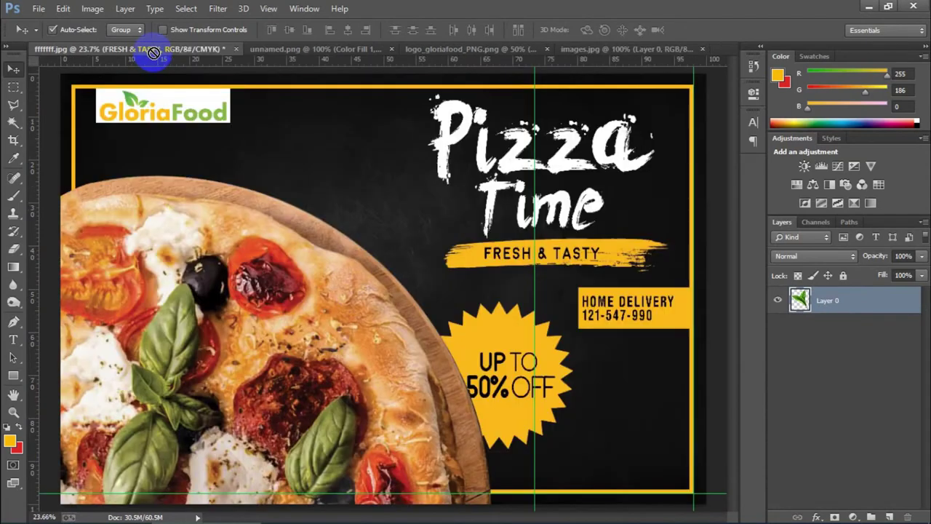
pyautogui.hotkey('ctrl', 't')
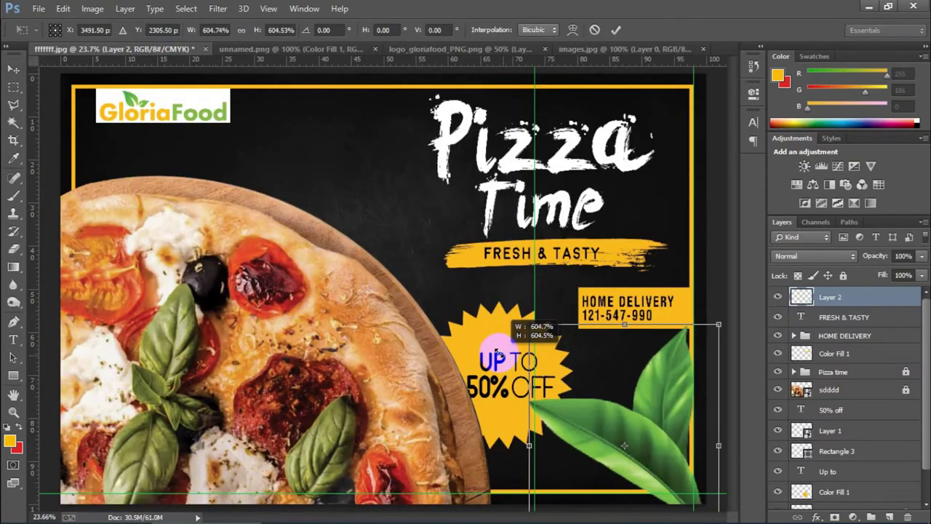
pyautogui.moveTo(586, 403); pyautogui.dragTo(565, 364)
pyautogui.moveTo(604, 469); pyautogui.dragTo(677, 504)
pyautogui.press('Return')
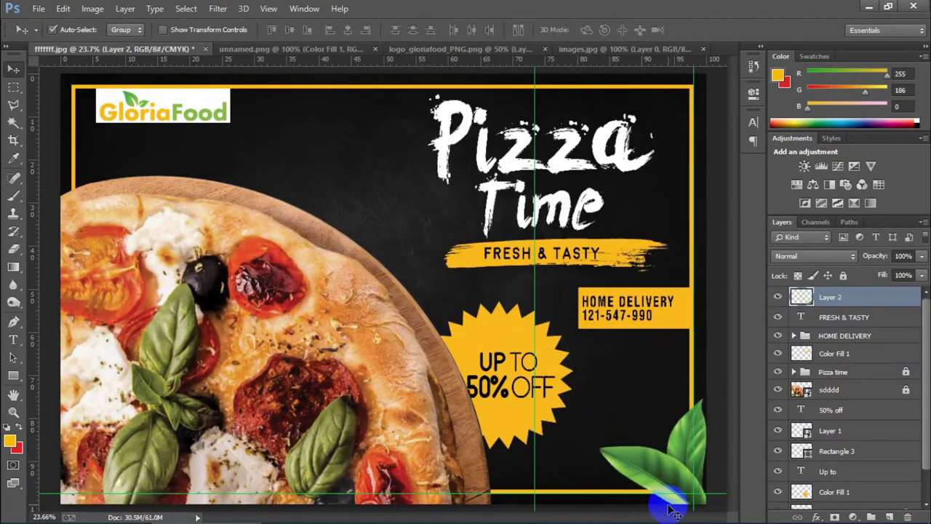
# - Add a Selective Color adjustment and shift the cyan and magenta in the Greens
pyautogui.click(853, 516)
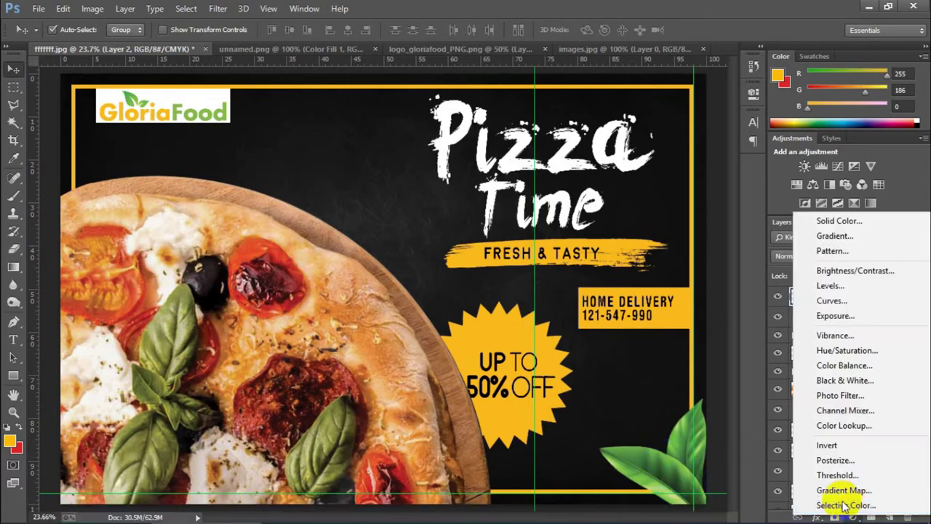
pyautogui.click(849, 501)
pyautogui.click(640, 144)
pyautogui.click(638, 182)
pyautogui.moveTo(638, 175); pyautogui.dragTo(603, 191)
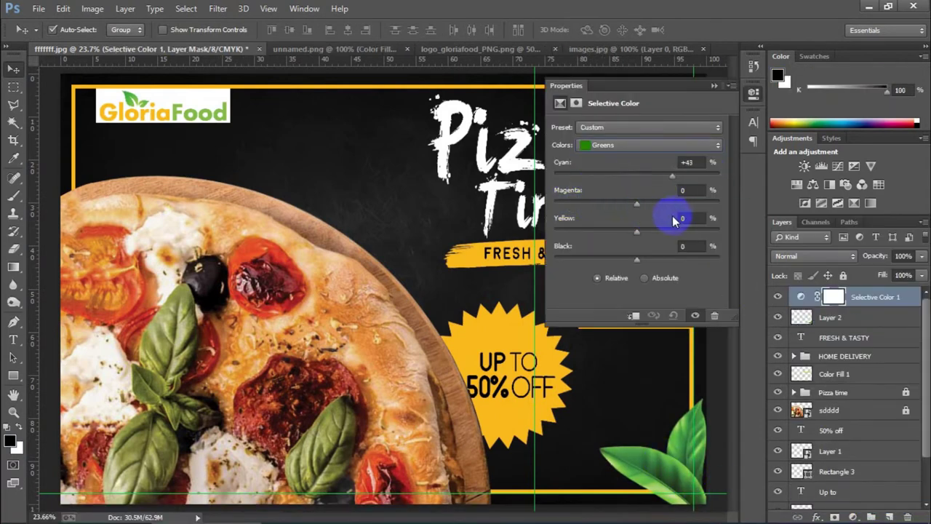
pyautogui.moveTo(682, 203); pyautogui.dragTo(664, 205)
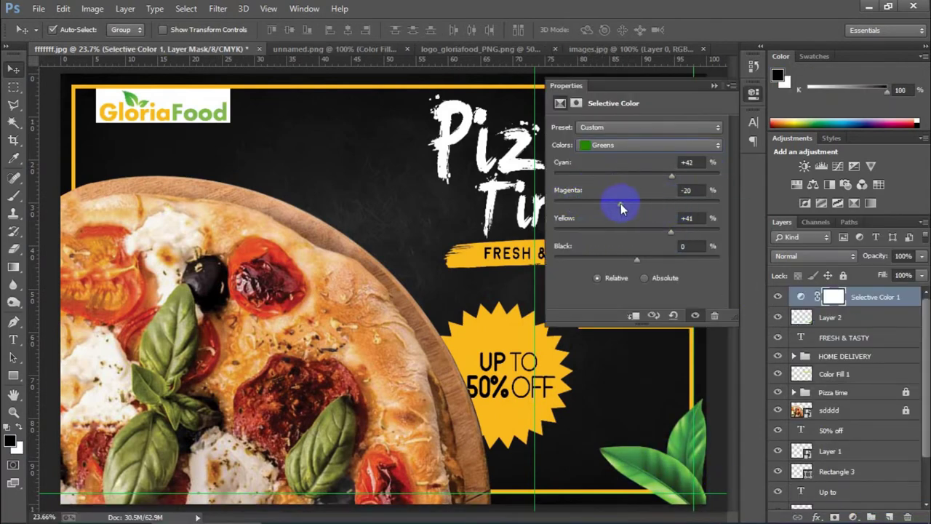
# - Raise cyan, magenta and black in the Yellows and clip the adjustment to the leaf
pyautogui.click(640, 144)
pyautogui.click(635, 170)
pyautogui.moveTo(637, 176); pyautogui.dragTo(651, 177)
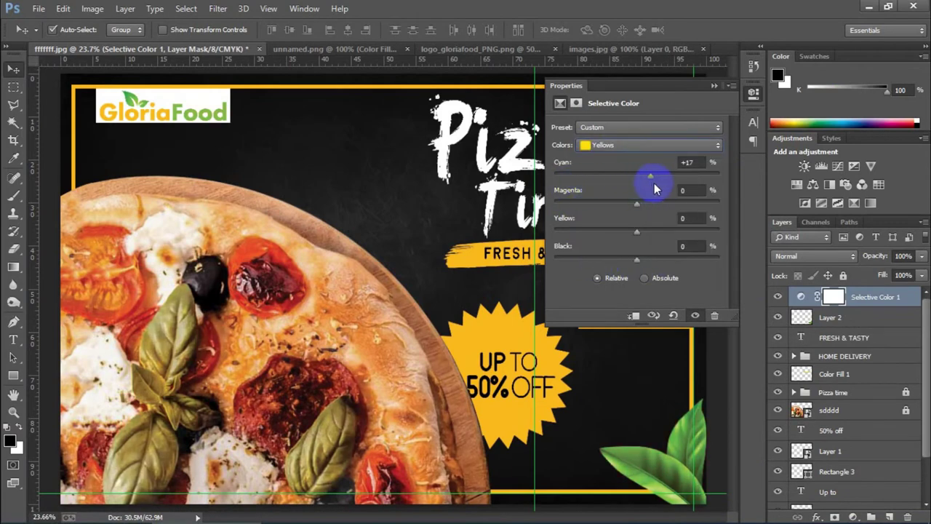
pyautogui.click(660, 175)
pyautogui.click(663, 204)
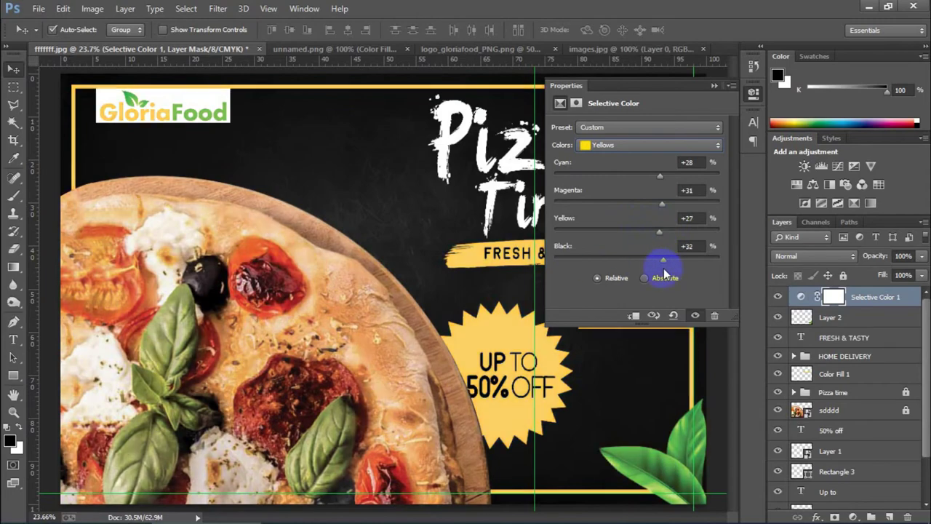
pyautogui.click(715, 85)
pyautogui.keyDown('alt'); pyautogui.click(816, 307); pyautogui.keyUp('alt')
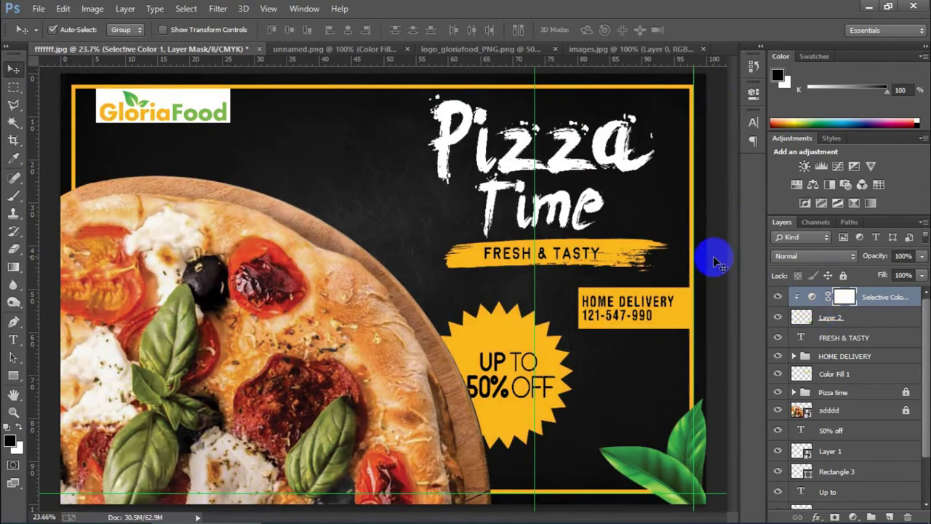
# - Enlarge the leaf layer slightly with Free Transform
pyautogui.click(638, 474)
pyautogui.hotkey('ctrl', 't')
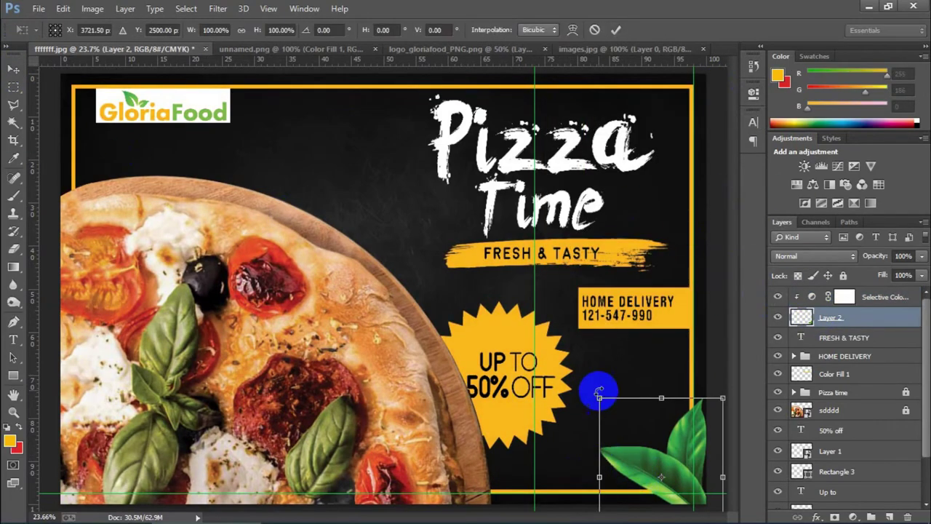
pyautogui.moveTo(599, 393)
pyautogui.mouseDown()
pyautogui.moveTo(584, 381)
pyautogui.moveTo(574, 390)
pyautogui.mouseUp()
pyautogui.press('Return')
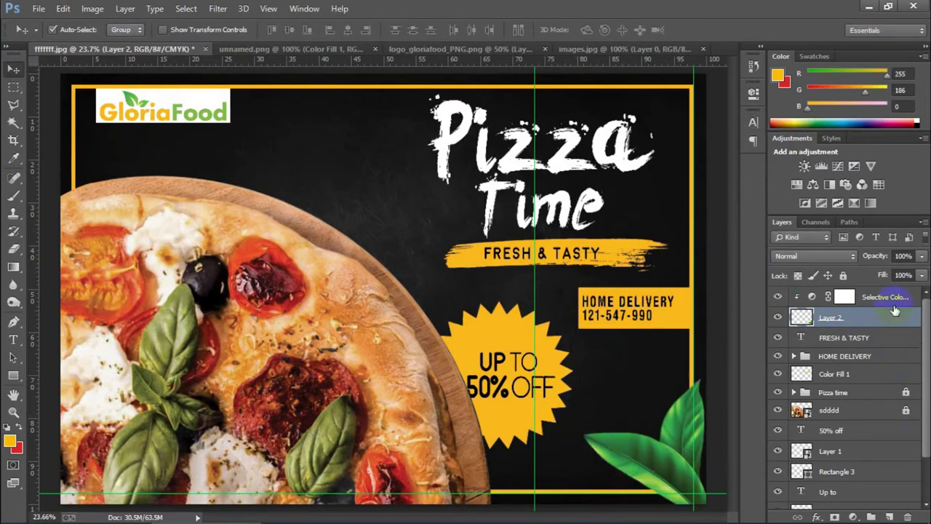
# - Hide every layer except the sdddd pizza photo and select that layer
pyautogui.click(894, 305)
pyautogui.scroll(-1, 844, 349)
pyautogui.click(830, 368)
# - Hide every layer except the pizza layer sdddd and the chalkboard Background
pyautogui.scroll(1, 793, 351)
pyautogui.moveTo(778, 297)
pyautogui.mouseDown()
pyautogui.moveTo(778, 351)
pyautogui.moveTo(778, 317)
pyautogui.mouseUp()
pyautogui.scroll(-1, 778, 379)
pyautogui.moveTo(778, 375); pyautogui.dragTo(778, 498)
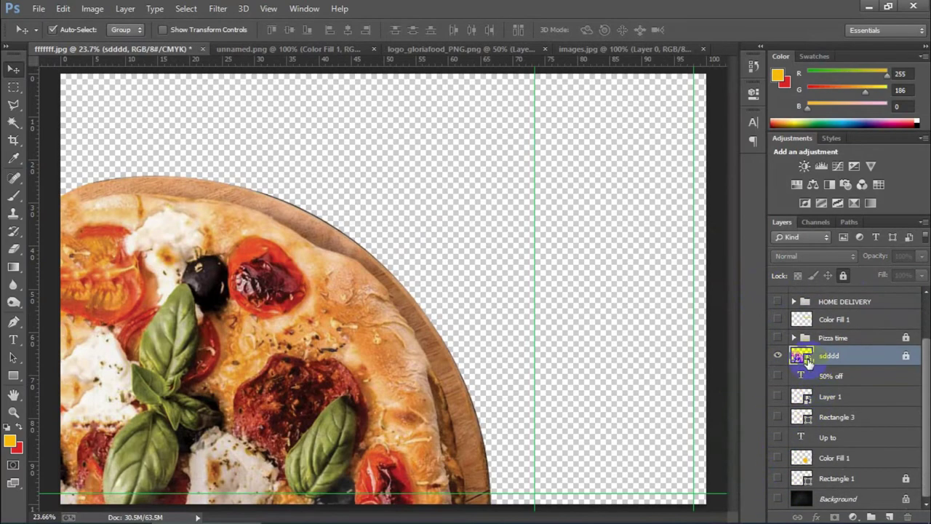
pyautogui.click(778, 498)
# - Open the smoke image 6976370_preview.png and drag it into ffffff.jpg as Layer 3
pyautogui.click(39, 8)
pyautogui.click(63, 37)
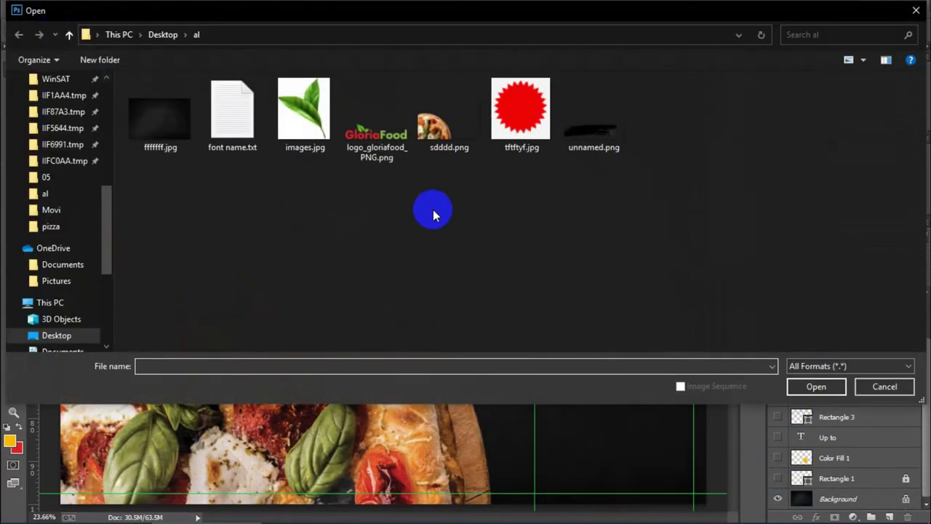
pyautogui.moveTo(106, 209); pyautogui.dragTo(107, 287)
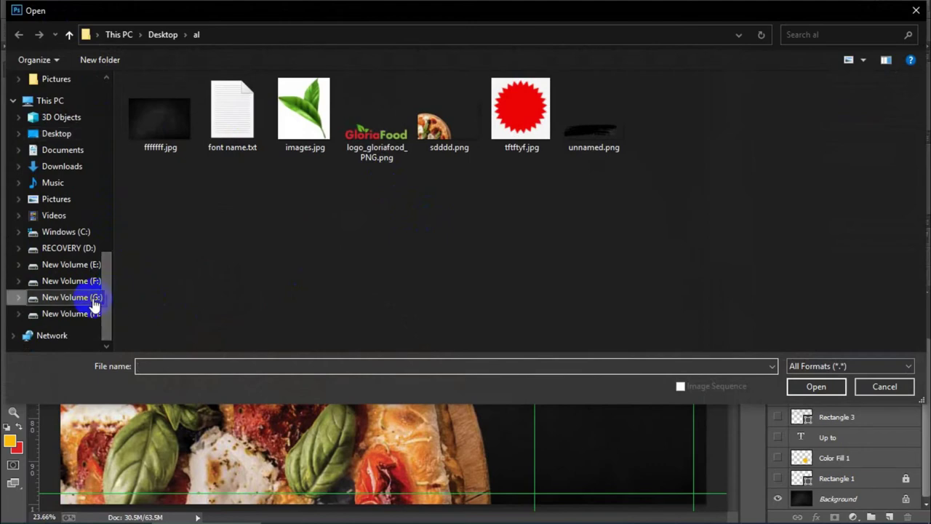
pyautogui.click(93, 298)
pyautogui.click(85, 282)
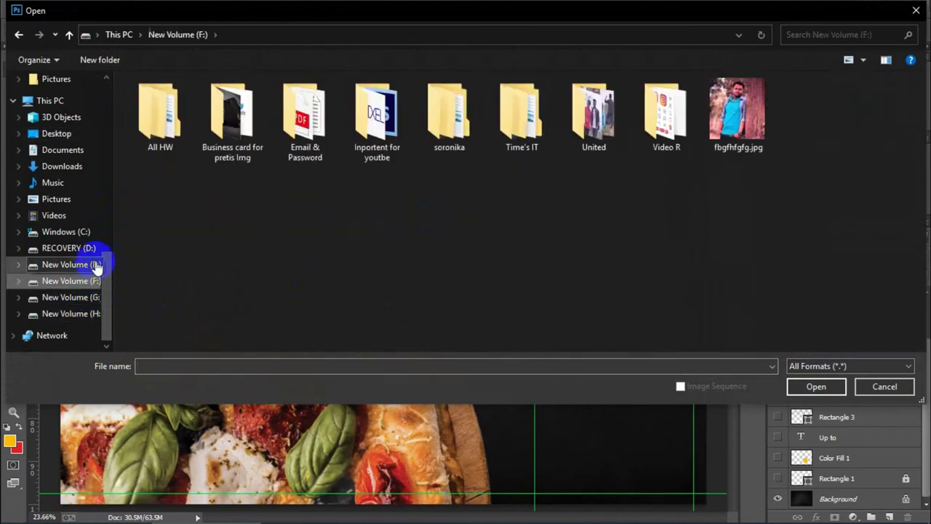
pyautogui.click(93, 297)
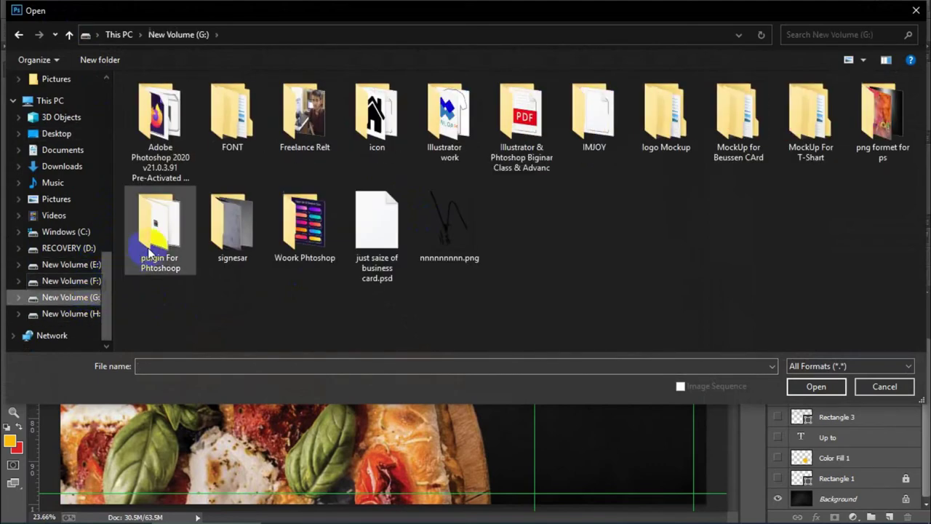
pyautogui.doubleClick(296, 219)
pyautogui.doubleClick(150, 134)
pyautogui.moveTo(524, 57); pyautogui.dragTo(717, 52)
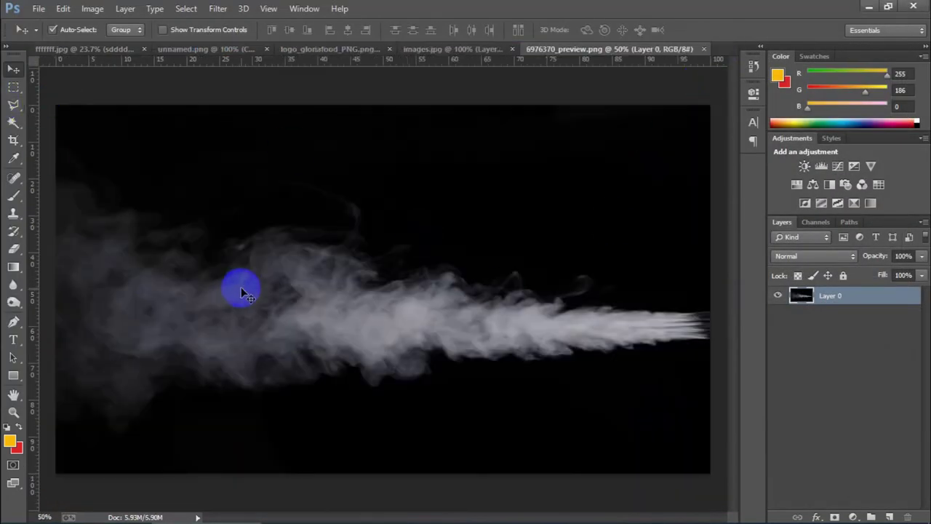
pyautogui.moveTo(243, 293)
pyautogui.mouseDown()
pyautogui.moveTo(240, 230)
pyautogui.moveTo(397, 291)
pyautogui.mouseUp()
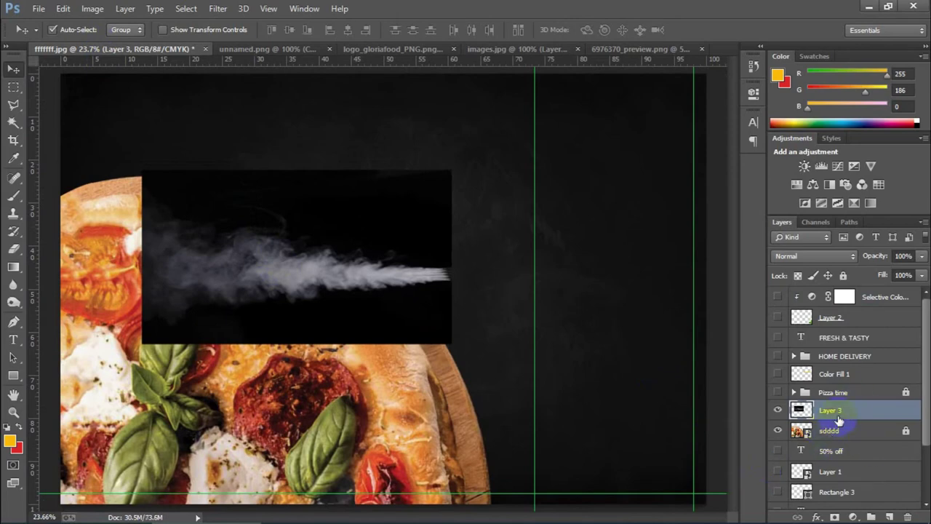
# - Move the smoke layer below sdddd and enlarge it to about 131%
pyautogui.moveTo(839, 421); pyautogui.dragTo(844, 441)
pyautogui.scroll(-2, 851, 451)
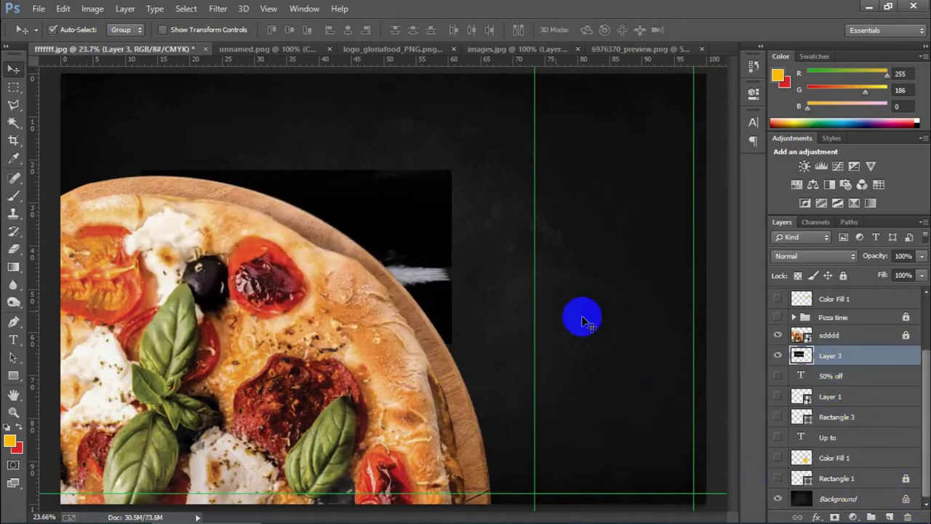
pyautogui.moveTo(405, 231); pyautogui.dragTo(563, 186)
pyautogui.hotkey('ctrl', 't')
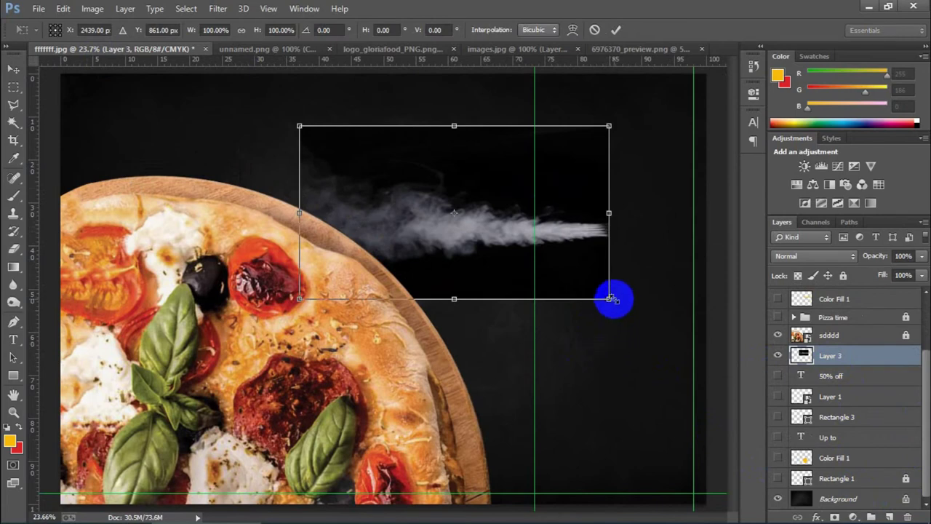
pyautogui.moveTo(610, 299); pyautogui.dragTo(706, 355)
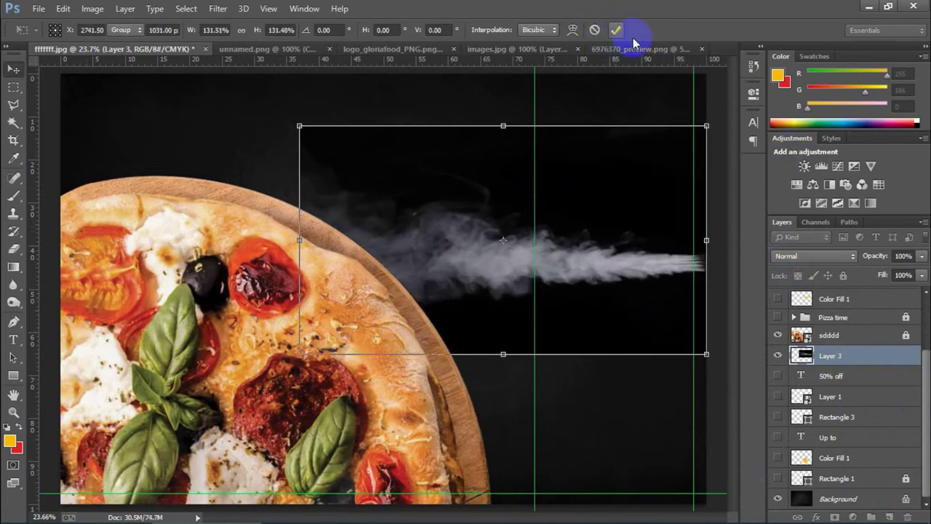
pyautogui.click(616, 30)
# - Blend the smoke in Screen mode and rotate it onto the pizza's top edge
pyautogui.click(815, 257)
pyautogui.click(800, 114)
pyautogui.moveTo(561, 228)
pyautogui.mouseDown()
pyautogui.moveTo(434, 160)
pyautogui.moveTo(588, 208)
pyautogui.mouseUp()
pyautogui.hotkey('ctrl', 't')
pyautogui.moveTo(276, 360)
pyautogui.mouseDown()
pyautogui.moveTo(364, 56)
pyautogui.moveTo(645, 113)
pyautogui.moveTo(190, 228)
pyautogui.moveTo(180, 200)
pyautogui.mouseUp()
pyautogui.press('Return')
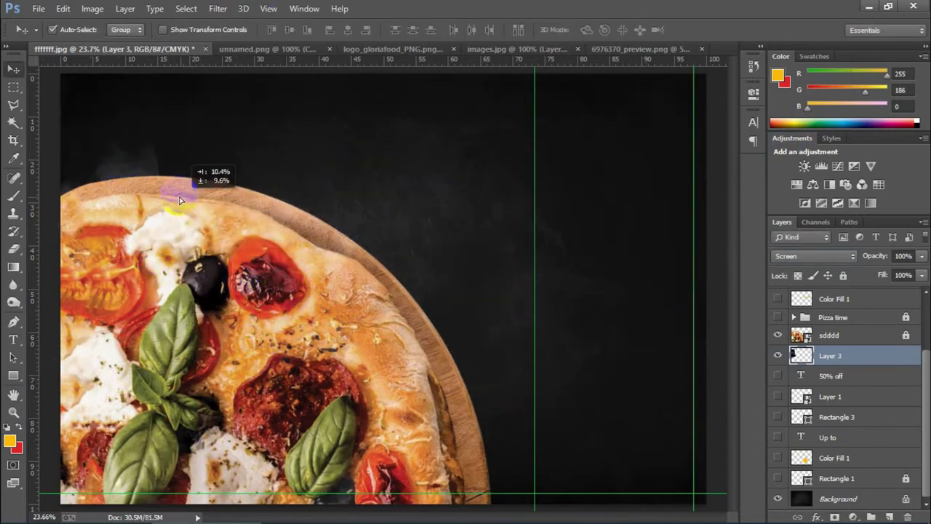
# - Add a layer mask to the smoke and pick a brush preset
pyautogui.click(835, 516)
pyautogui.press('b')
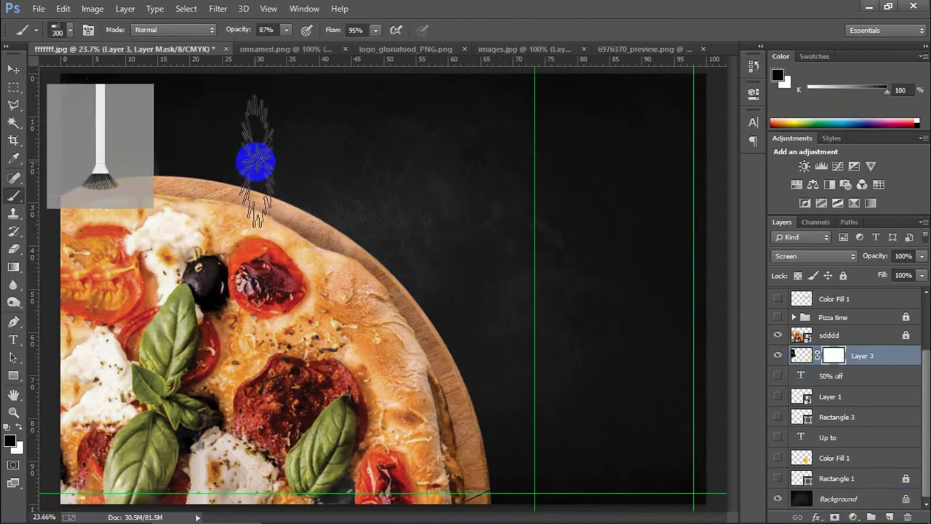
pyautogui.rightClick(258, 161)
pyautogui.doubleClick(284, 257)
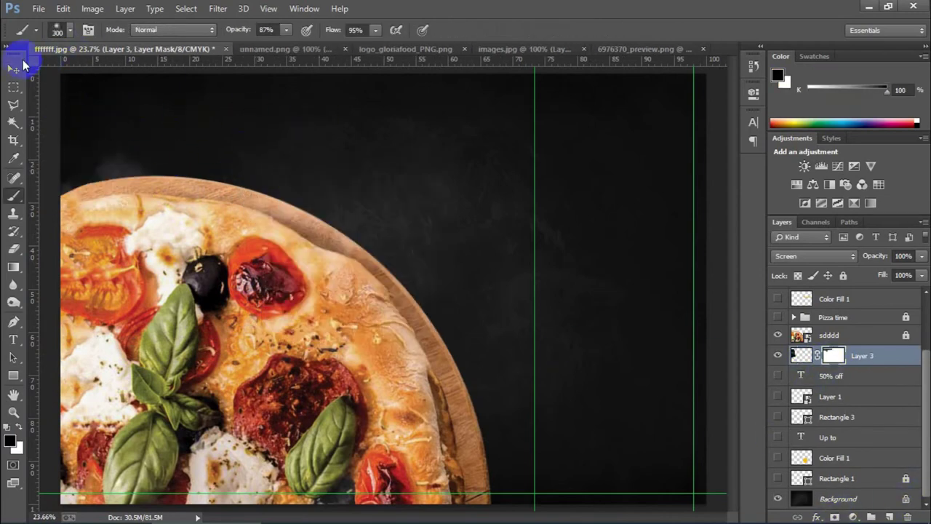
pyautogui.press('ctrl')
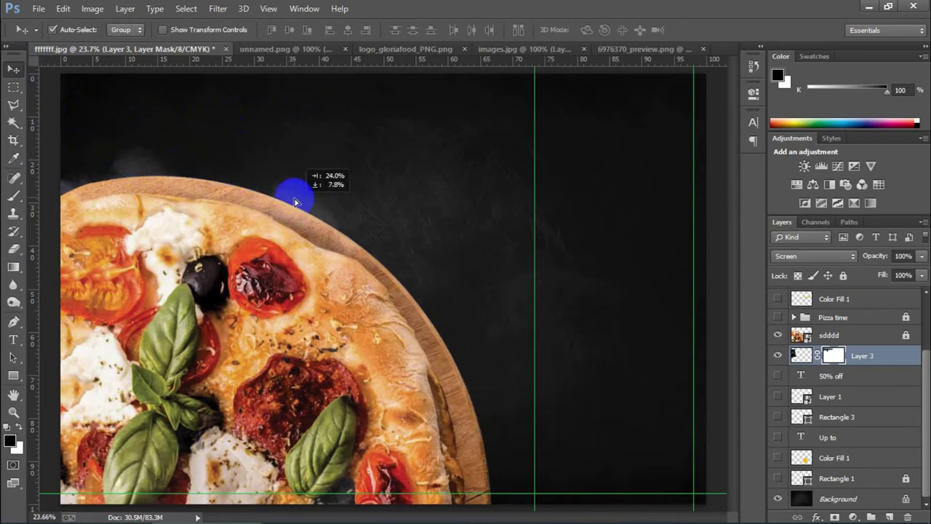
# - Duplicate the smoke, rotate the copy around the pizza edge, and mask out its harsh tip
pyautogui.hotkey('ctrl', 'j')
pyautogui.hotkey('ctrl', 't')
pyautogui.moveTo(294, 199); pyautogui.dragTo(290, 207)
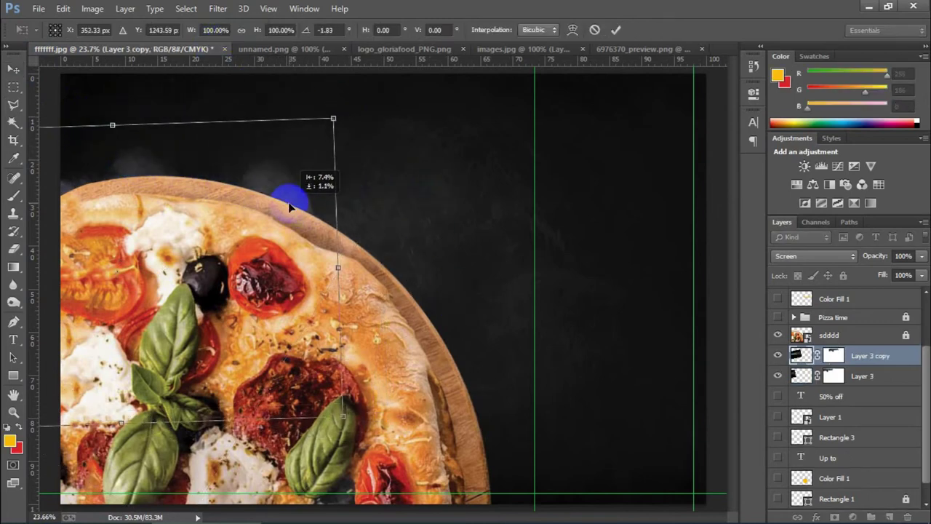
pyautogui.moveTo(370, 426)
pyautogui.mouseDown()
pyautogui.moveTo(460, 270)
pyautogui.moveTo(433, 292)
pyautogui.mouseUp()
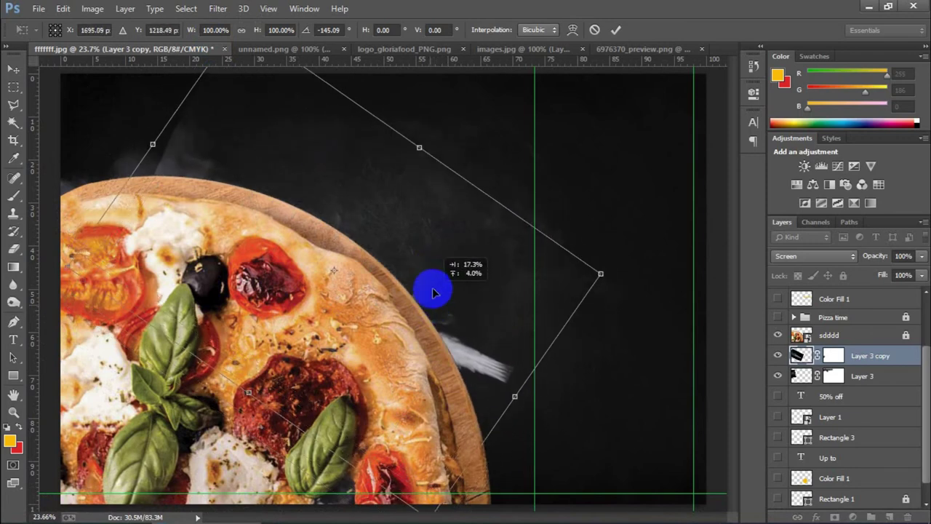
pyautogui.press('Return')
pyautogui.click(834, 355)
pyautogui.press('b')
pyautogui.press('d')
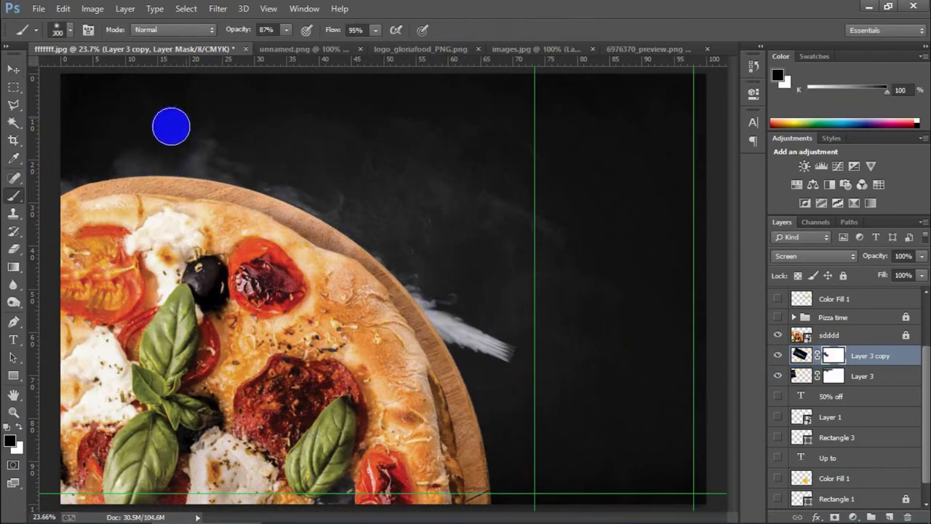
pyautogui.moveTo(480, 342)
pyautogui.mouseDown()
pyautogui.moveTo(512, 301)
pyautogui.moveTo(432, 312)
pyautogui.mouseUp()
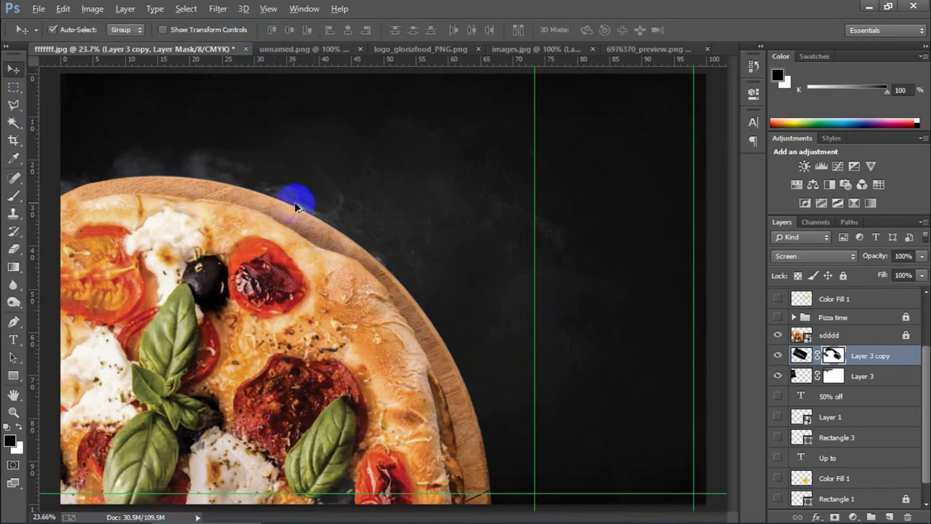
# - Make a second smoke copy rotated along the crust and target its mask
pyautogui.moveTo(297, 197); pyautogui.dragTo(386, 262)
pyautogui.hotkey('ctrl', 't')
pyautogui.moveTo(601, 218)
pyautogui.mouseDown()
pyautogui.moveTo(560, 144)
pyautogui.moveTo(727, 426)
pyautogui.moveTo(422, 370)
pyautogui.moveTo(561, 260)
pyautogui.moveTo(524, 104)
pyautogui.mouseUp()
pyautogui.moveTo(545, 197)
pyautogui.mouseDown()
pyautogui.moveTo(524, 328)
pyautogui.moveTo(495, 336)
pyautogui.mouseUp()
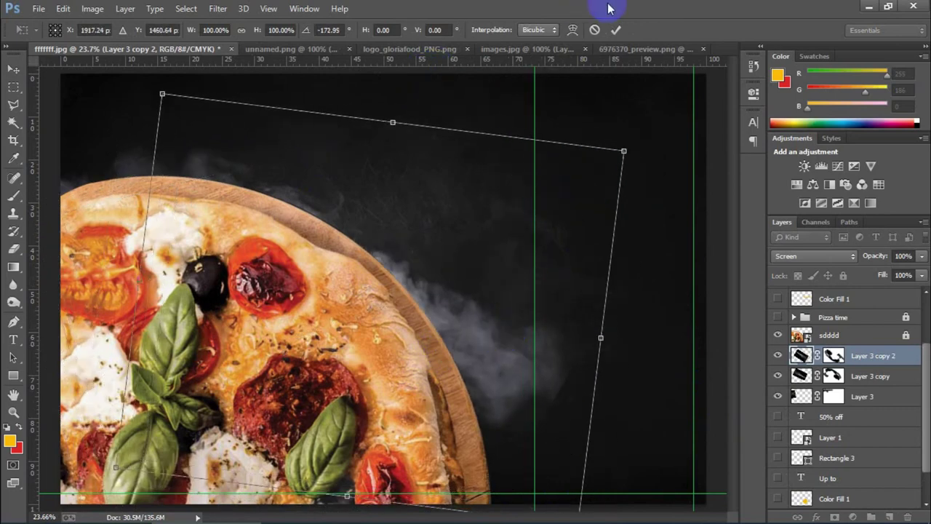
pyautogui.click(615, 30)
pyautogui.press('b')
pyautogui.press('x')
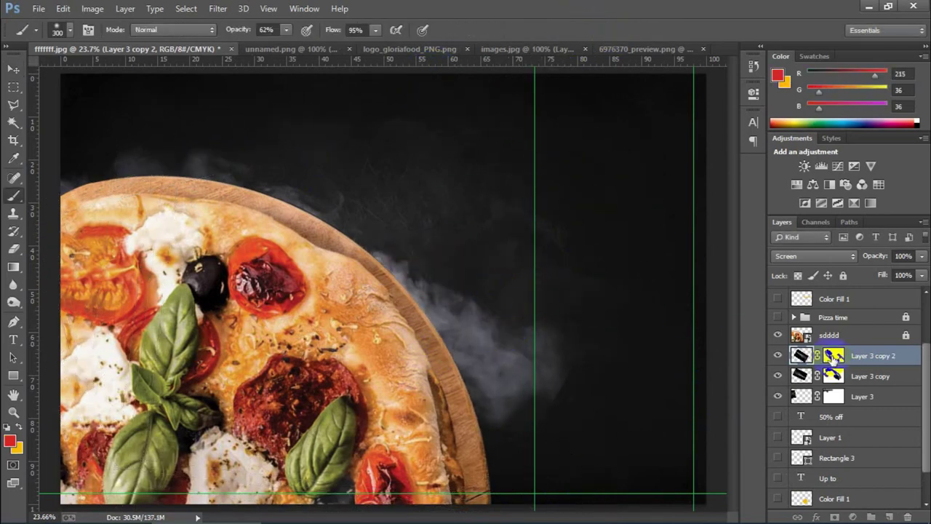
pyautogui.click(833, 355)
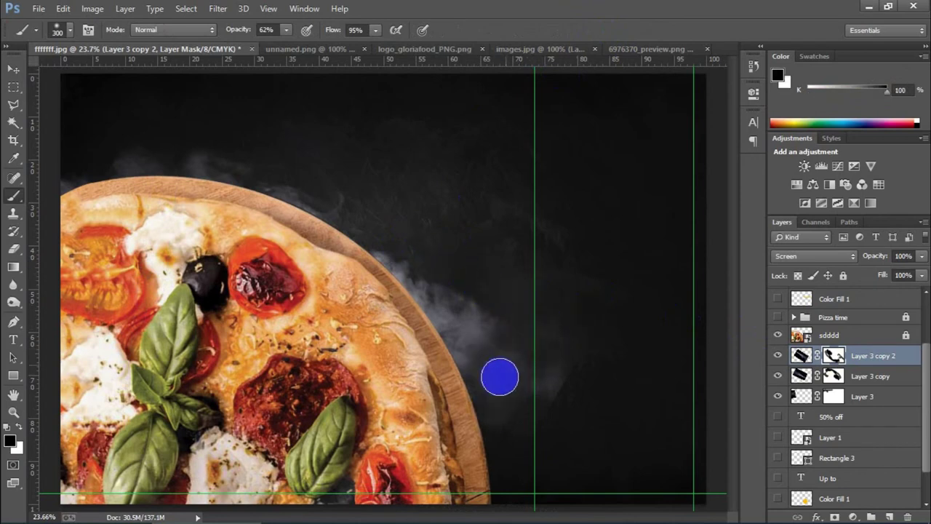
# - Shift the smoke down and right, adding one more duplicate there
pyautogui.hotkey('ctrl', 't')
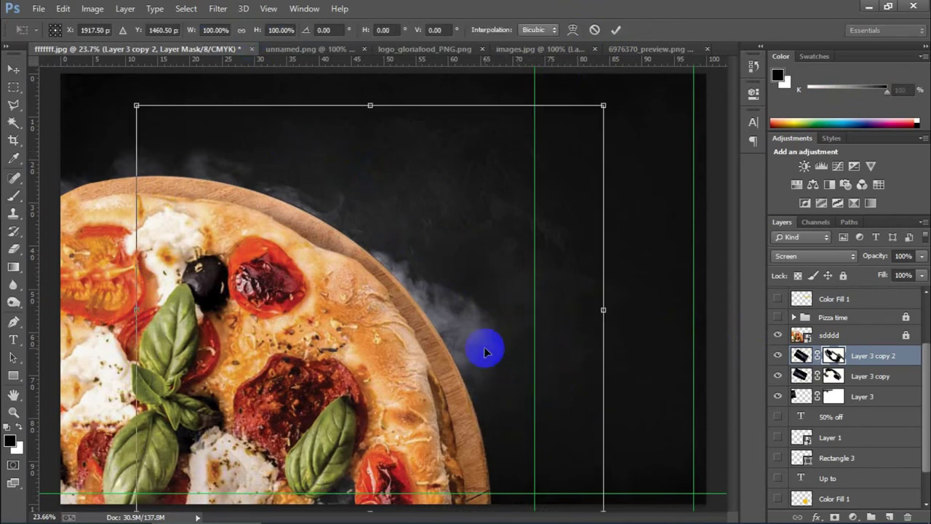
pyautogui.click(616, 30)
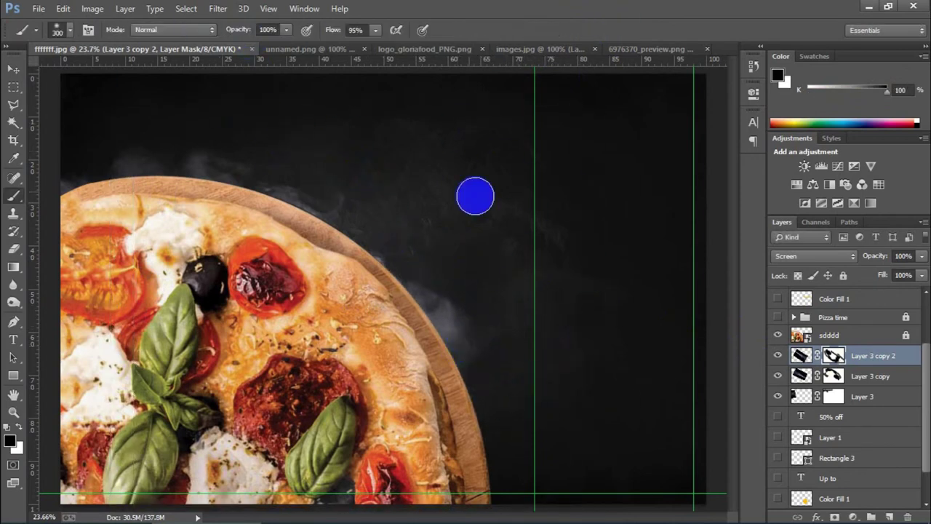
pyautogui.click(13, 68)
pyautogui.moveTo(444, 335); pyautogui.dragTo(489, 426)
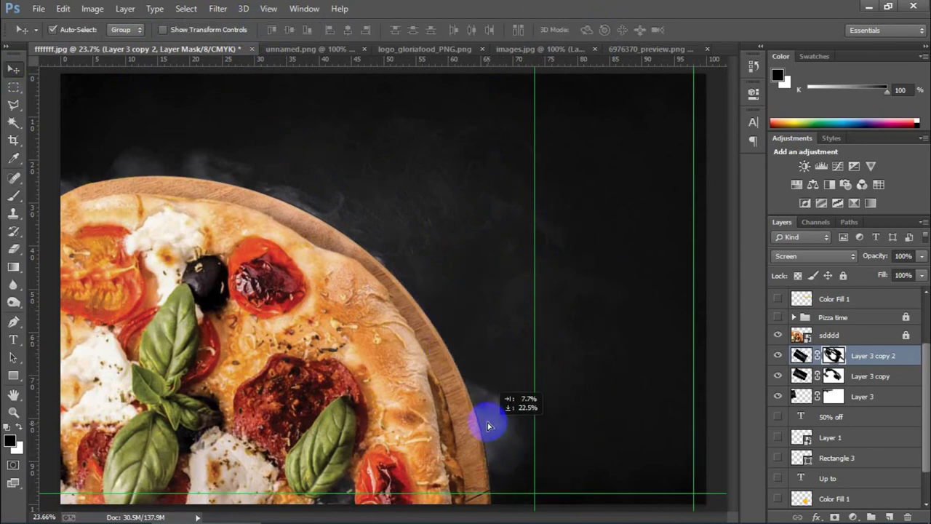
pyautogui.moveTo(442, 322); pyautogui.dragTo(529, 439)
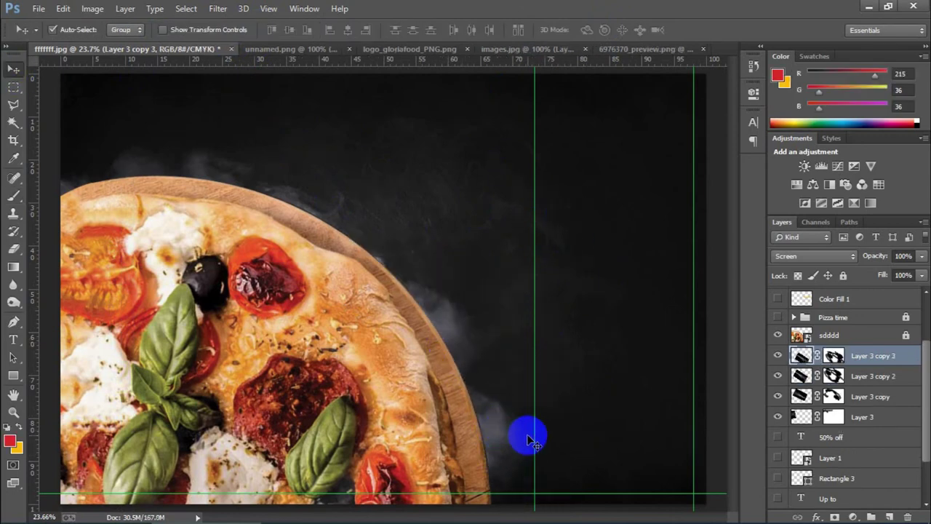
pyautogui.press('b')
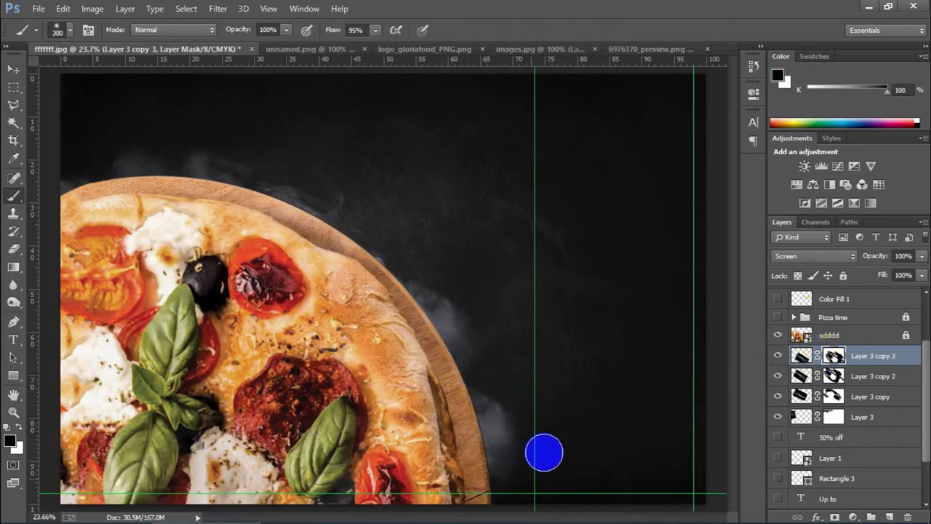
# - Select all four smoke layers and group them together
pyautogui.click(13, 69)
pyautogui.keyDown('shift'); pyautogui.click(861, 417); pyautogui.keyUp('shift')
pyautogui.hotkey('ctrl', 'g')
pyautogui.write('smok')
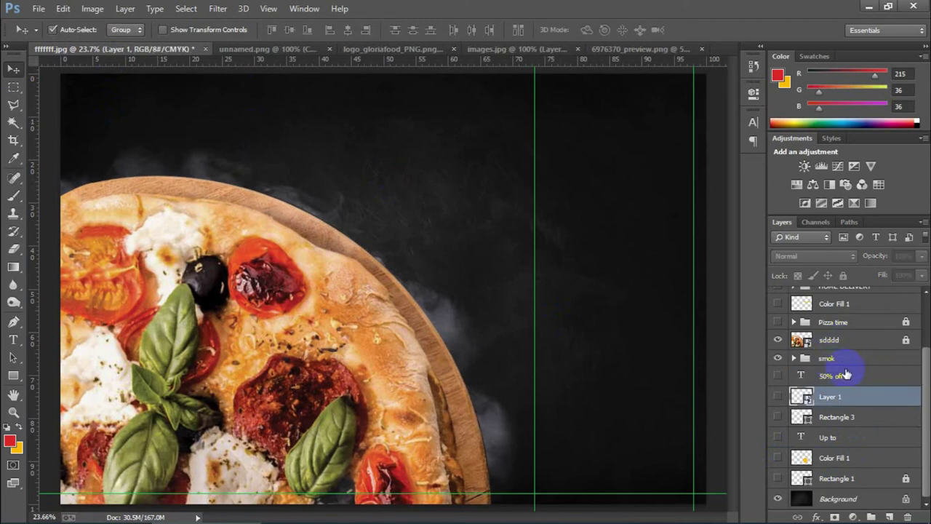
# - Name the smoke group smok, reduce its fill, and nudge it slightly on the canvas
pyautogui.press('Return')
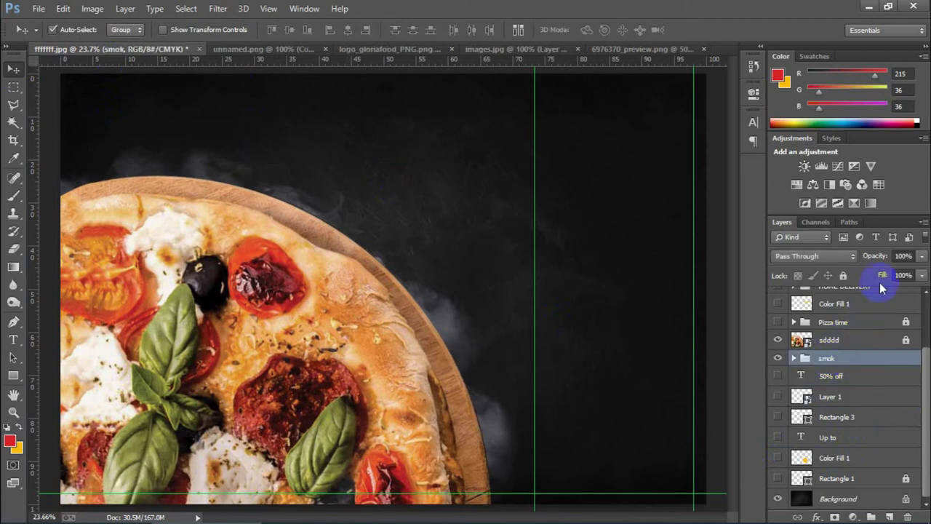
pyautogui.press('Down')
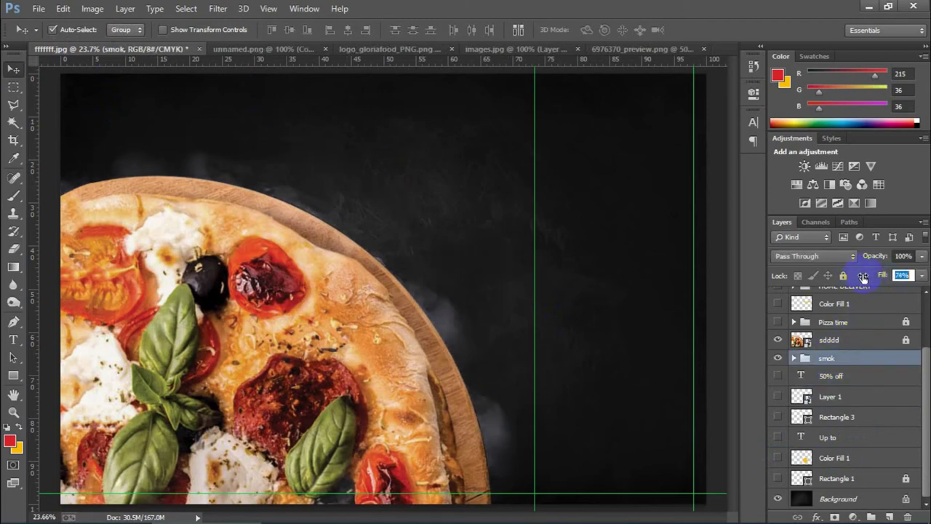
pyautogui.write('59')
pyautogui.moveTo(495, 406); pyautogui.dragTo(508, 416)
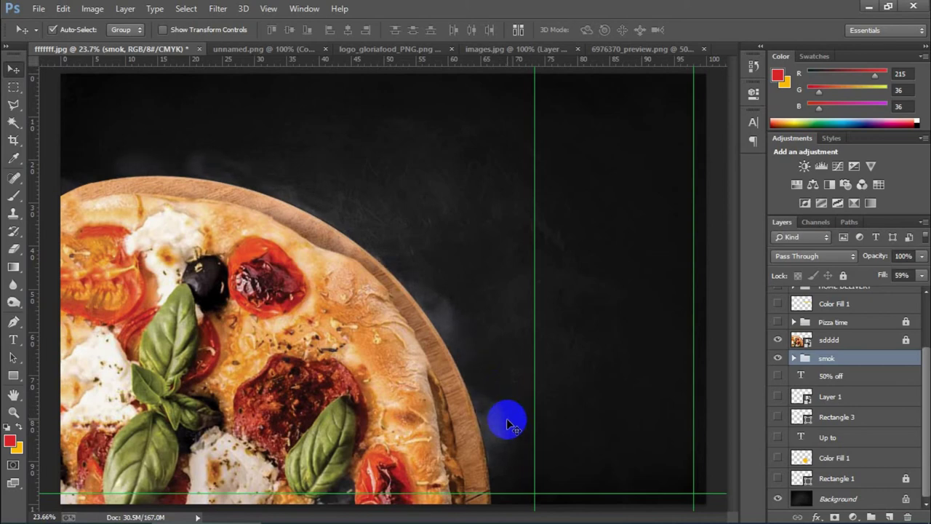
pyautogui.click(830, 417)
pyautogui.click(853, 358)
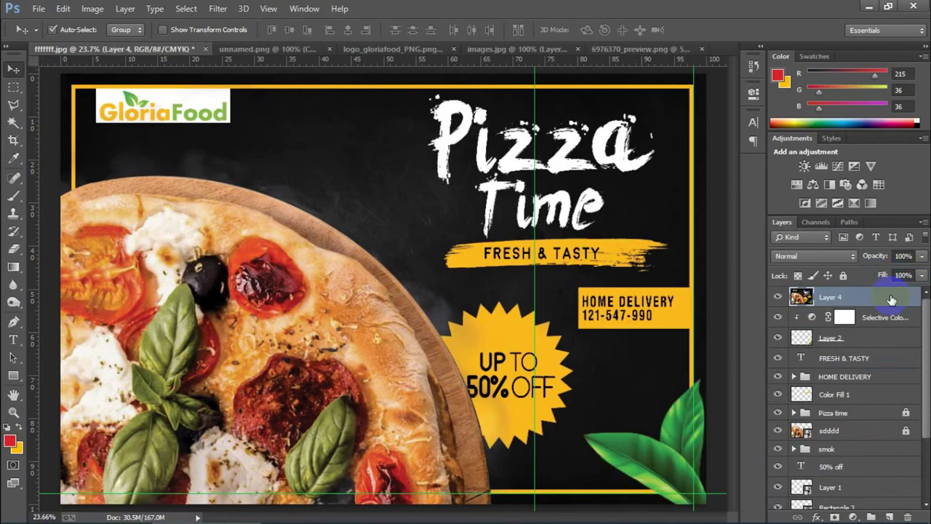
pyautogui.click(218, 8)
# - In Camera Raw, adjust Layer 4's contrast, whites, clarity and vibrance
pyautogui.click(240, 86)
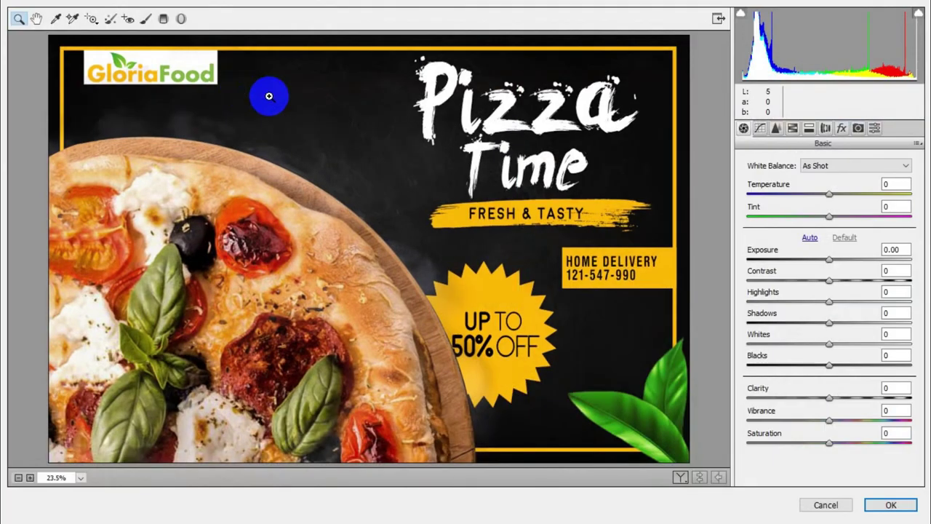
pyautogui.moveTo(829, 280); pyautogui.dragTo(831, 340)
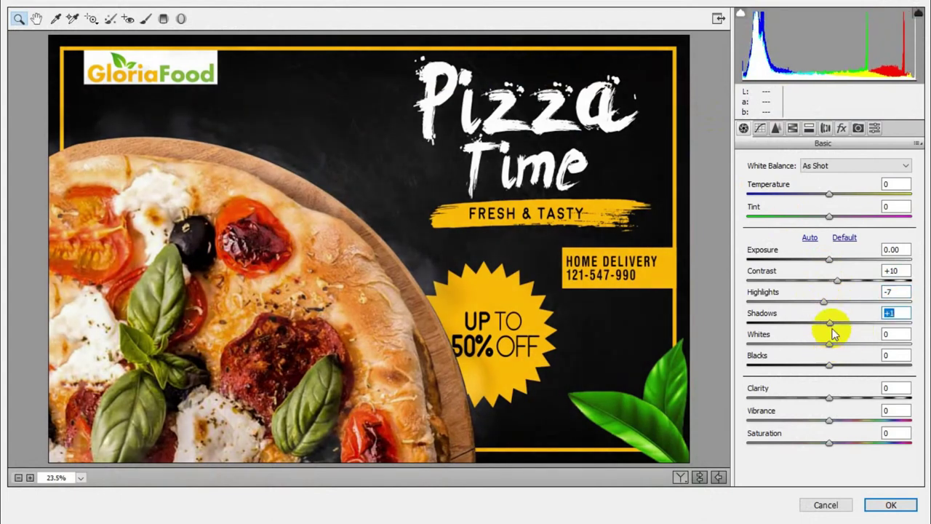
pyautogui.moveTo(829, 343); pyautogui.dragTo(821, 369)
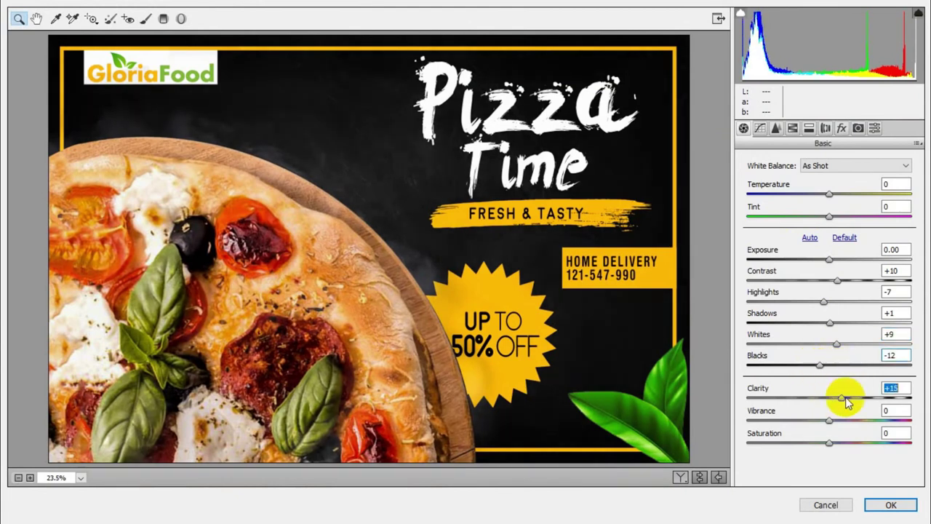
pyautogui.moveTo(848, 402); pyautogui.dragTo(843, 398)
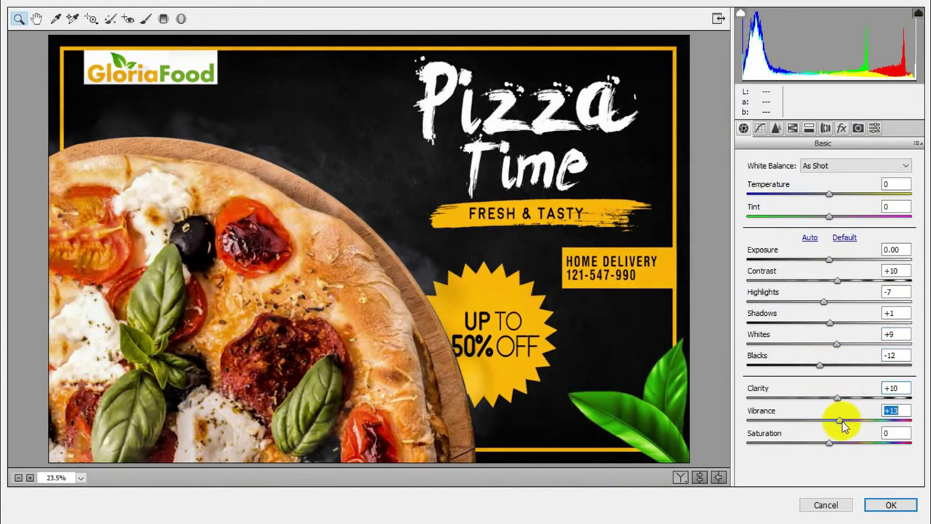
pyautogui.moveTo(847, 425)
pyautogui.mouseDown()
pyautogui.moveTo(821, 426)
pyautogui.moveTo(834, 443)
pyautogui.mouseUp()
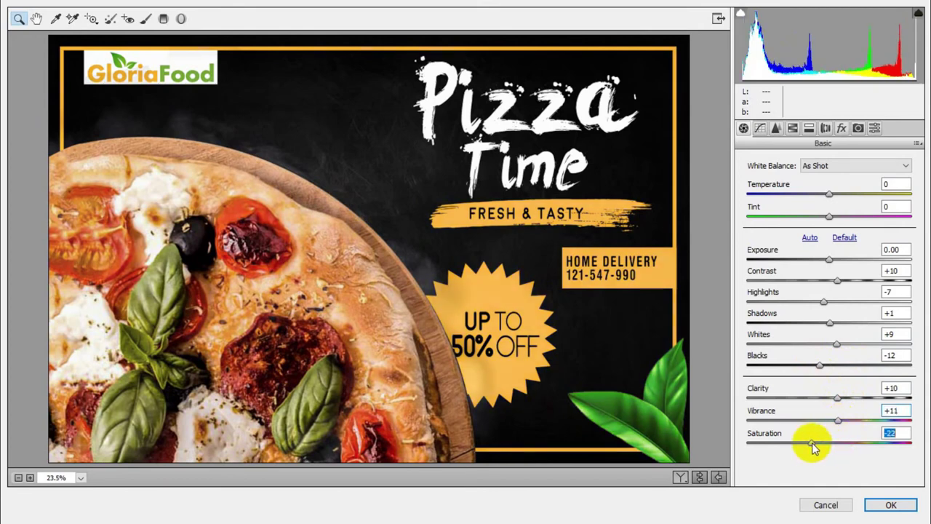
# - Brighten and shift the yellows, then raise Yellows saturation to +63
pyautogui.click(793, 128)
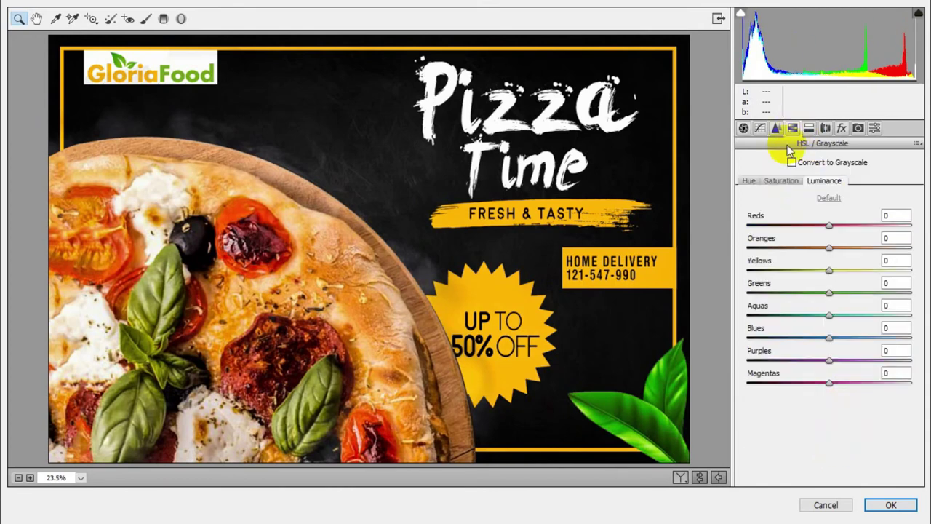
pyautogui.moveTo(834, 276)
pyautogui.mouseDown()
pyautogui.moveTo(850, 281)
pyautogui.moveTo(799, 270)
pyautogui.moveTo(736, 297)
pyautogui.moveTo(915, 303)
pyautogui.moveTo(871, 300)
pyautogui.mouseUp()
pyautogui.click(749, 180)
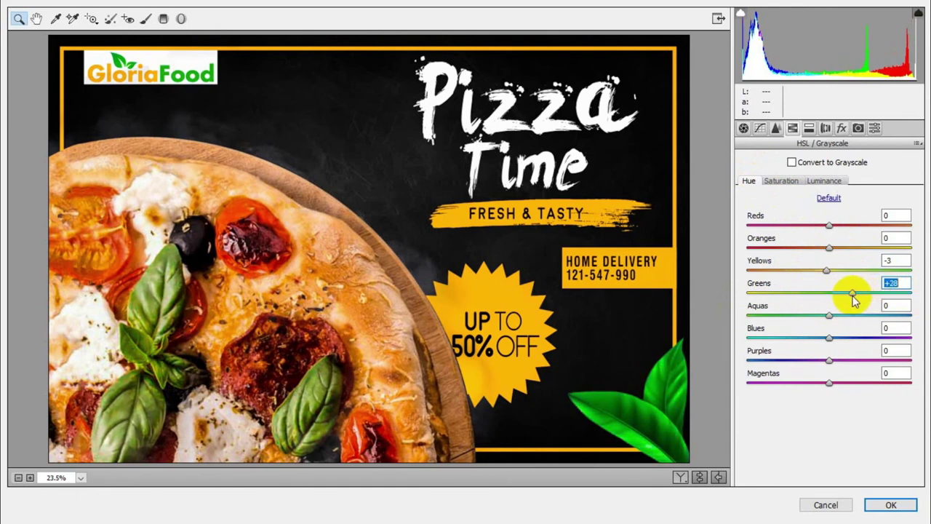
pyautogui.click(796, 182)
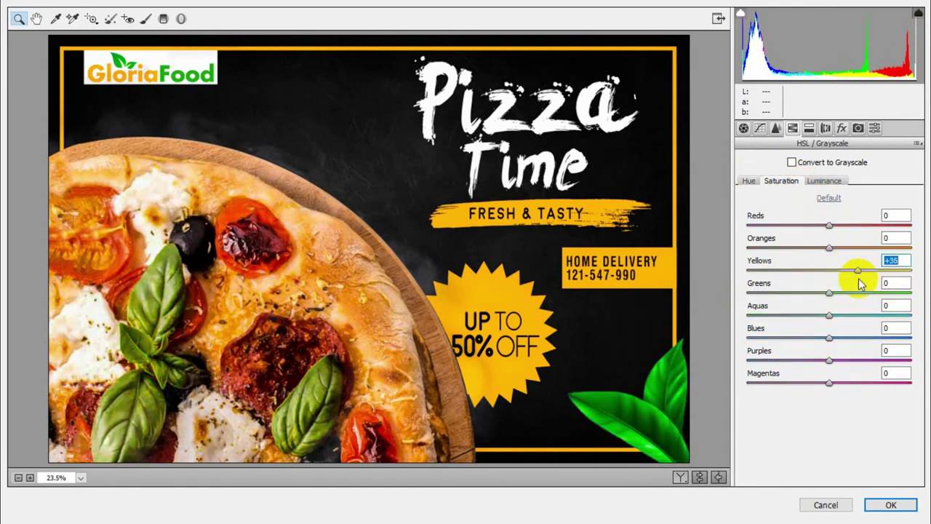
pyautogui.moveTo(861, 284)
pyautogui.mouseDown()
pyautogui.moveTo(821, 277)
pyautogui.moveTo(887, 286)
pyautogui.mouseUp()
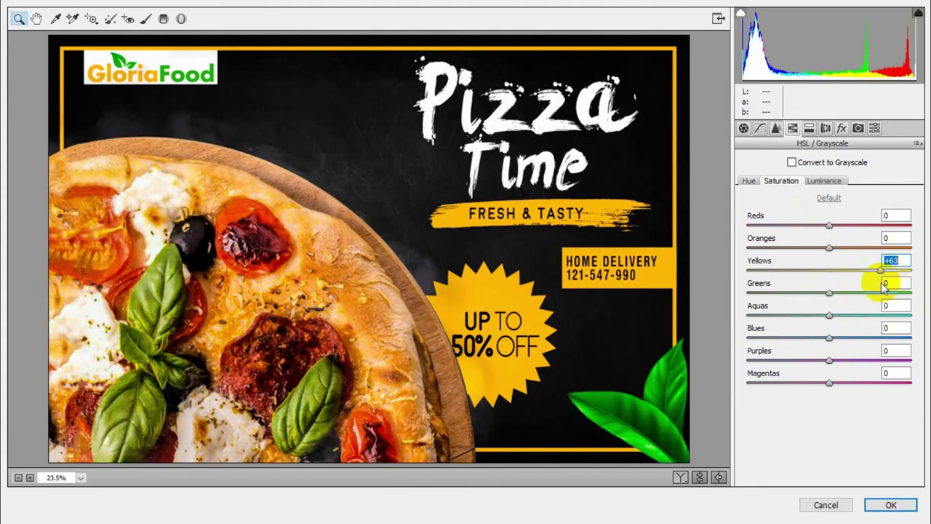
# - Add a −18 vignette and luminance noise reduction of 18, then apply
pyautogui.click(826, 129)
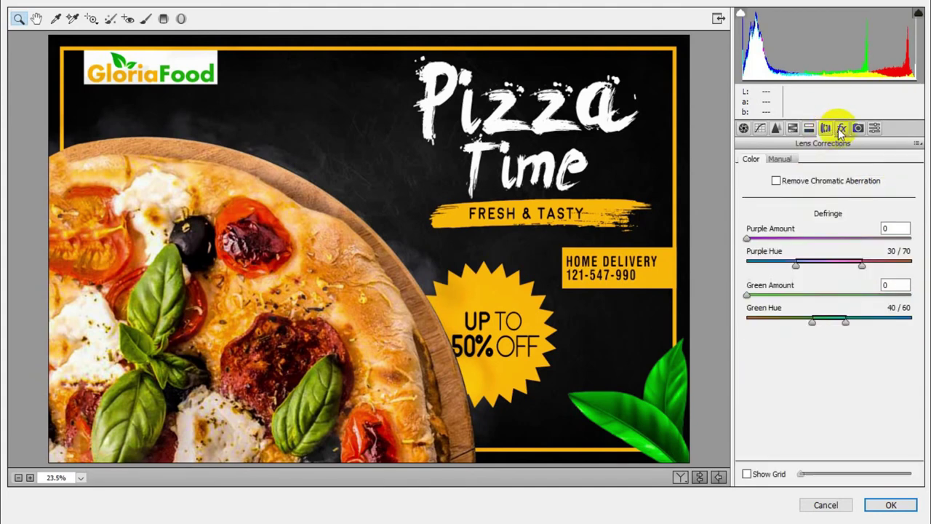
pyautogui.click(842, 128)
pyautogui.moveTo(837, 305)
pyautogui.mouseDown()
pyautogui.moveTo(802, 308)
pyautogui.moveTo(831, 313)
pyautogui.moveTo(816, 317)
pyautogui.mouseUp()
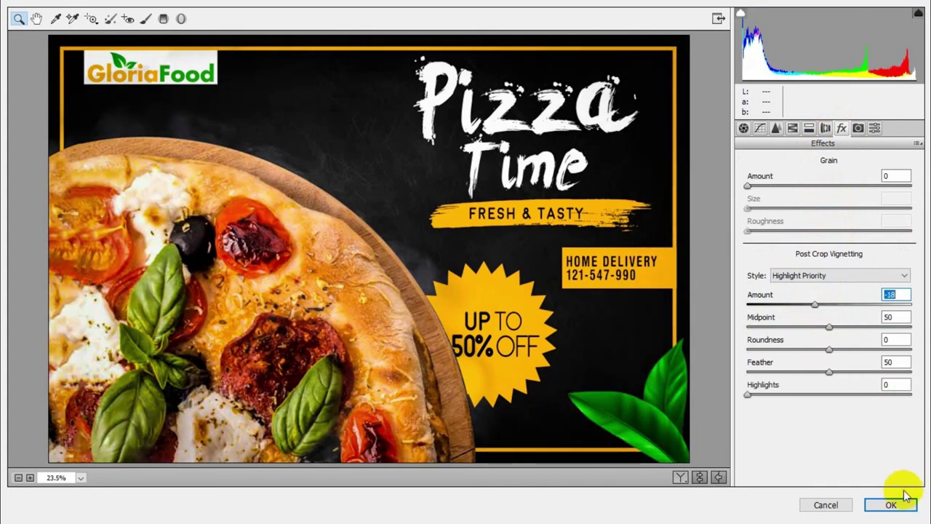
pyautogui.click(776, 128)
pyautogui.moveTo(748, 296); pyautogui.dragTo(777, 296)
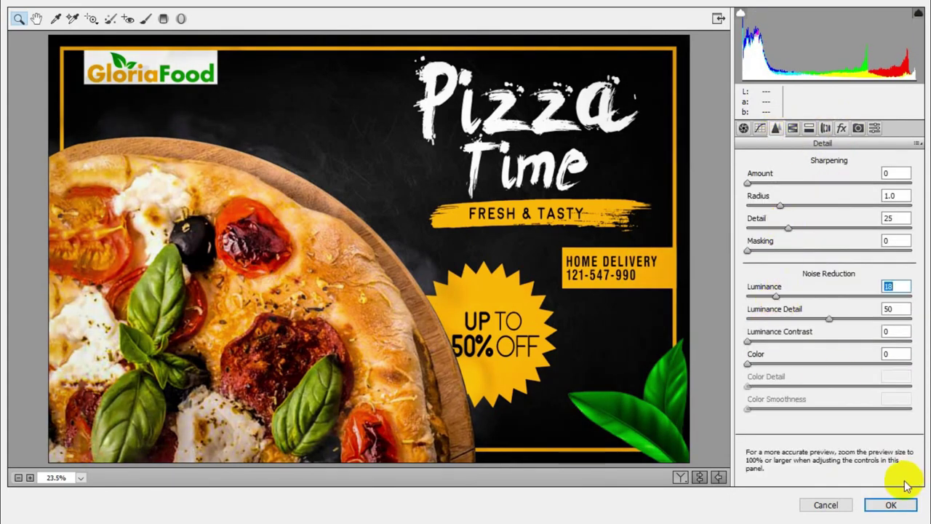
pyautogui.click(891, 504)
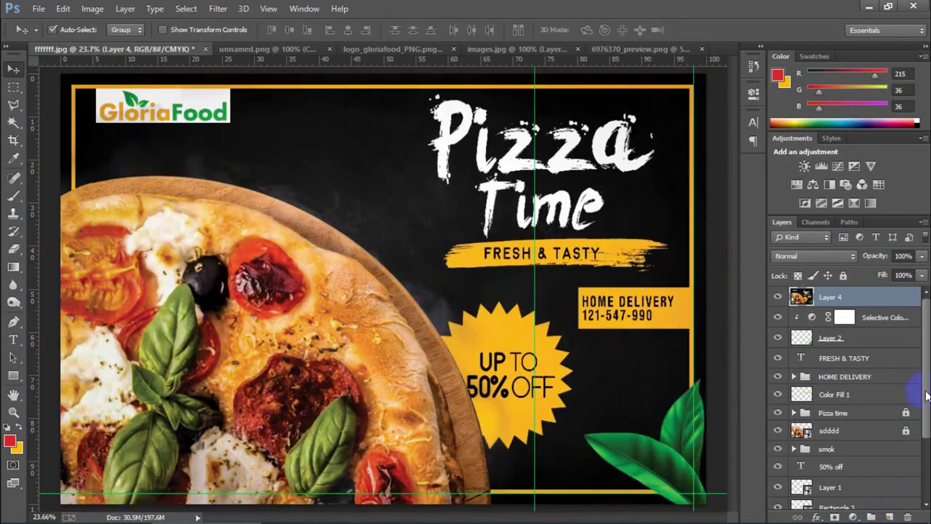
# - Hide Layer 4 and stamp the visible layers into a new Layer 5
pyautogui.click(778, 297)
pyautogui.click(778, 297)
pyautogui.click(778, 298)
pyautogui.click(845, 319)
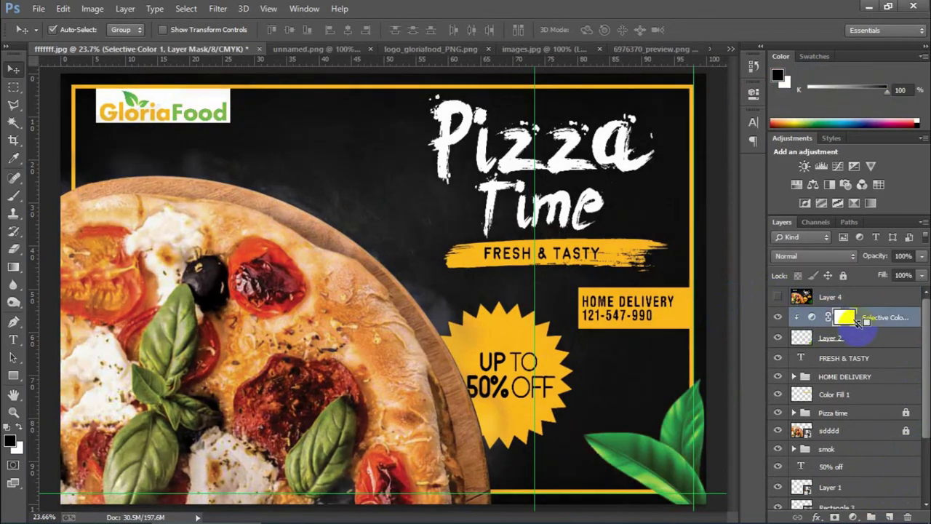
pyautogui.hotkey('ctrl', 'shift', 'alt', 'e')
# - Grade Layer 5 in Camera Raw: Temperature +13, Vibrance +27, Saturation +33, Yellows hue −13
pyautogui.click(214, 8)
pyautogui.click(249, 79)
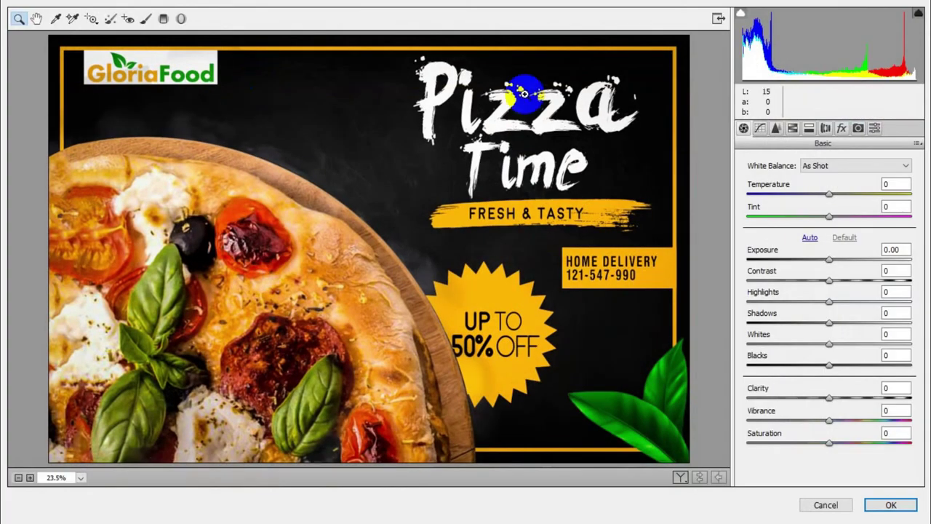
pyautogui.moveTo(830, 194)
pyautogui.mouseDown()
pyautogui.moveTo(840, 195)
pyautogui.moveTo(835, 218)
pyautogui.moveTo(840, 195)
pyautogui.mouseUp()
pyautogui.moveTo(829, 420); pyautogui.dragTo(862, 420)
pyautogui.press('Tab')
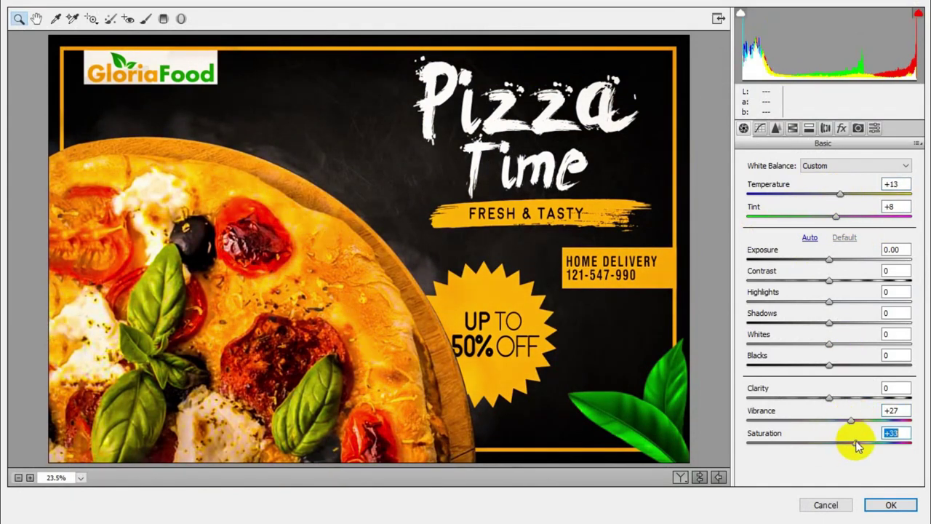
pyautogui.click(776, 128)
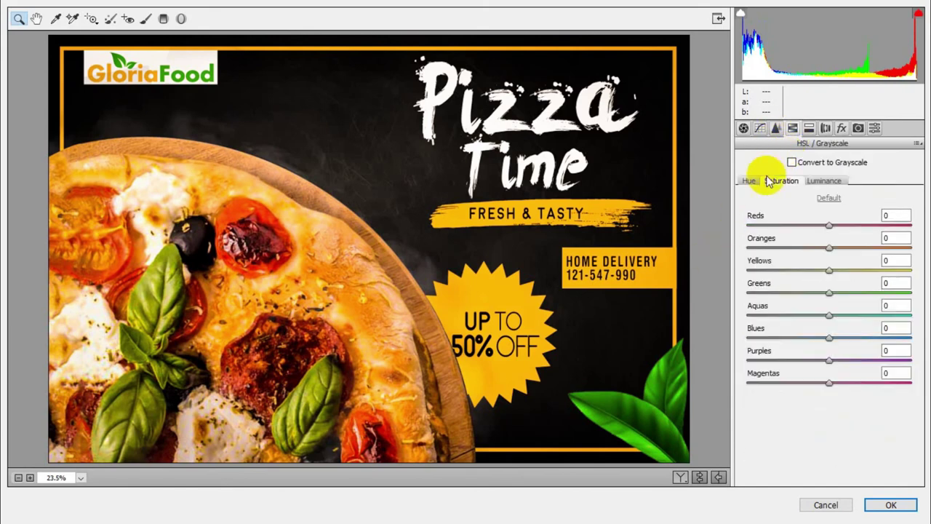
pyautogui.click(830, 271)
pyautogui.moveTo(813, 276); pyautogui.dragTo(877, 286)
pyautogui.click(781, 180)
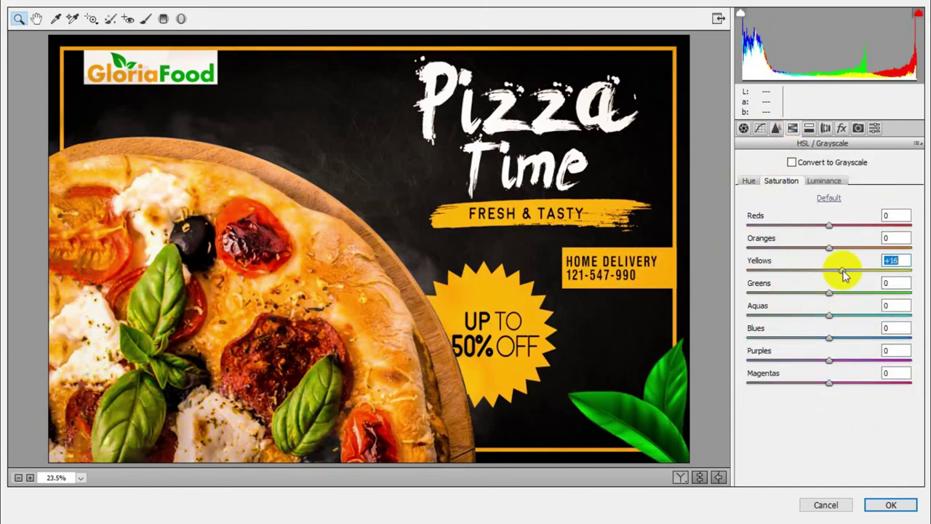
pyautogui.click(892, 505)
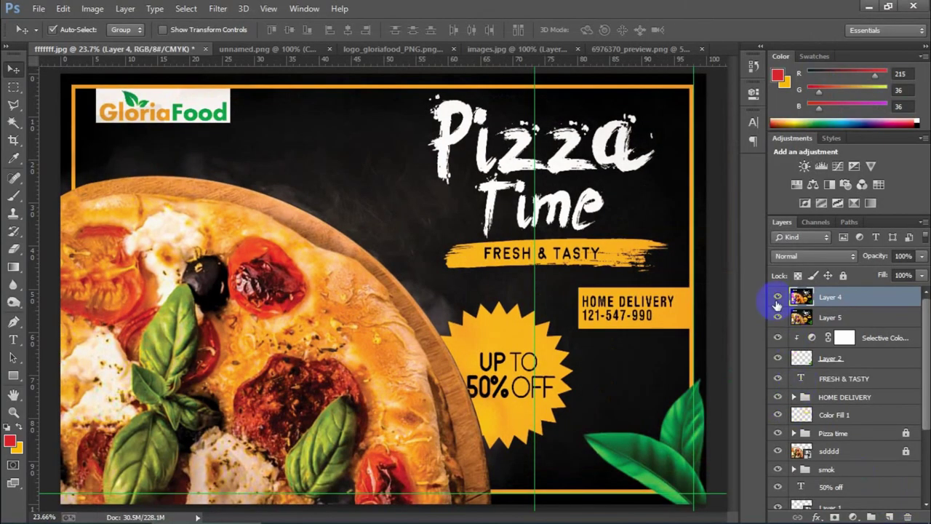
# - Mask Layer 4 and paint over the pizza with a large brush to reveal Layer 5's grading
pyautogui.click(778, 317)
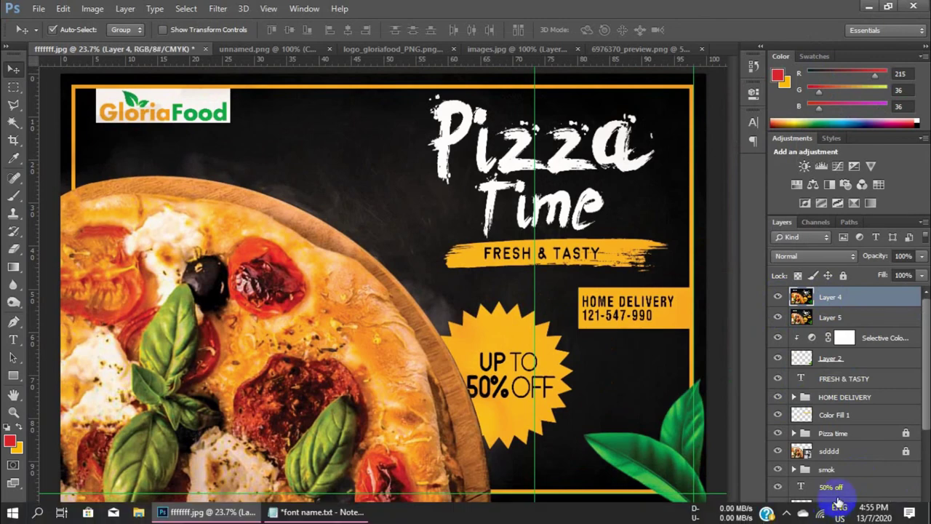
pyautogui.click(838, 518)
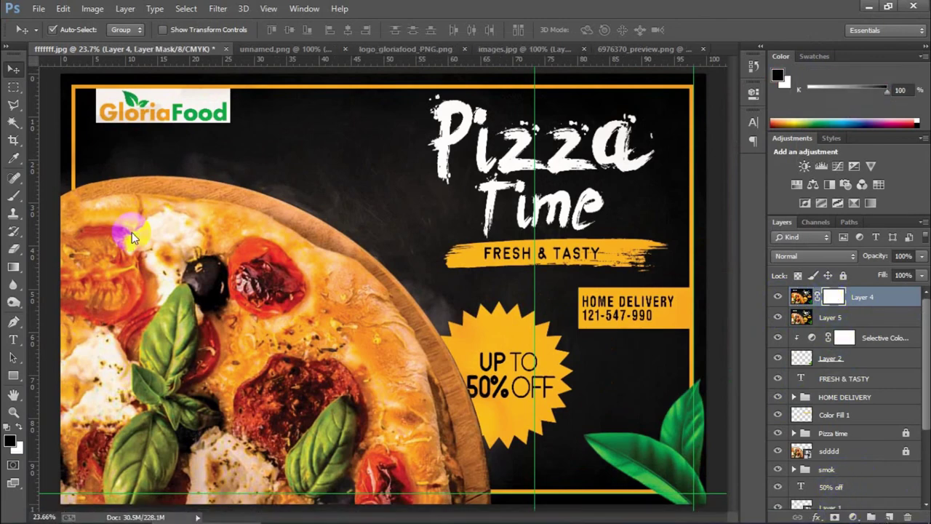
pyautogui.click(13, 195)
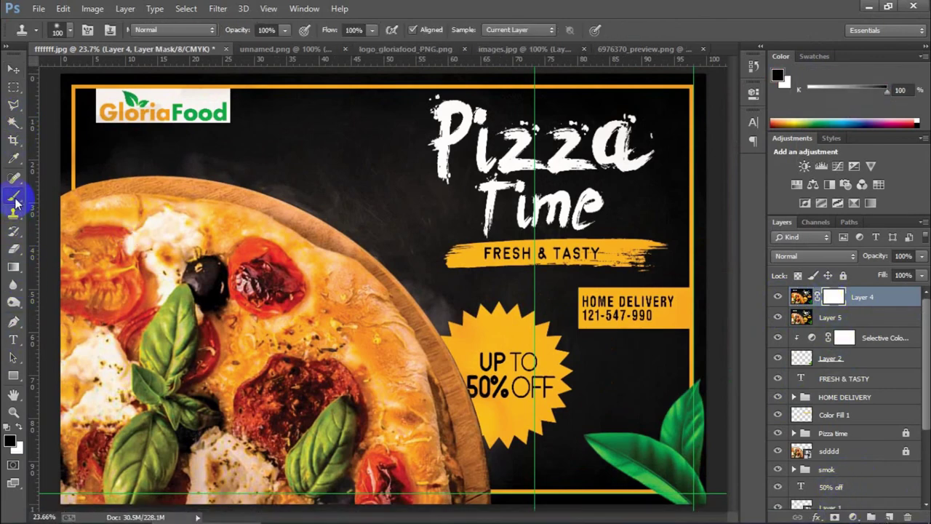
pyautogui.press(']')
pyautogui.press(']')
pyautogui.press(']')
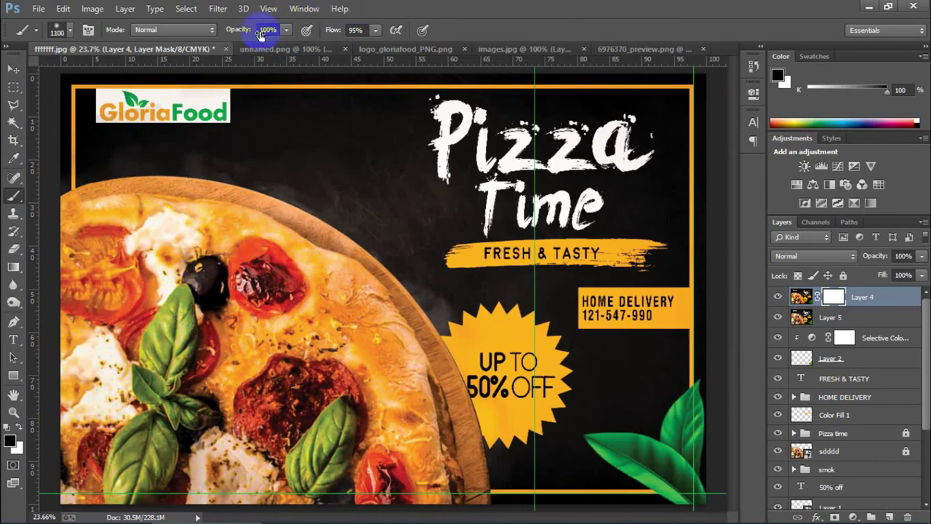
pyautogui.write('62')
pyautogui.moveTo(229, 100); pyautogui.dragTo(159, 93)
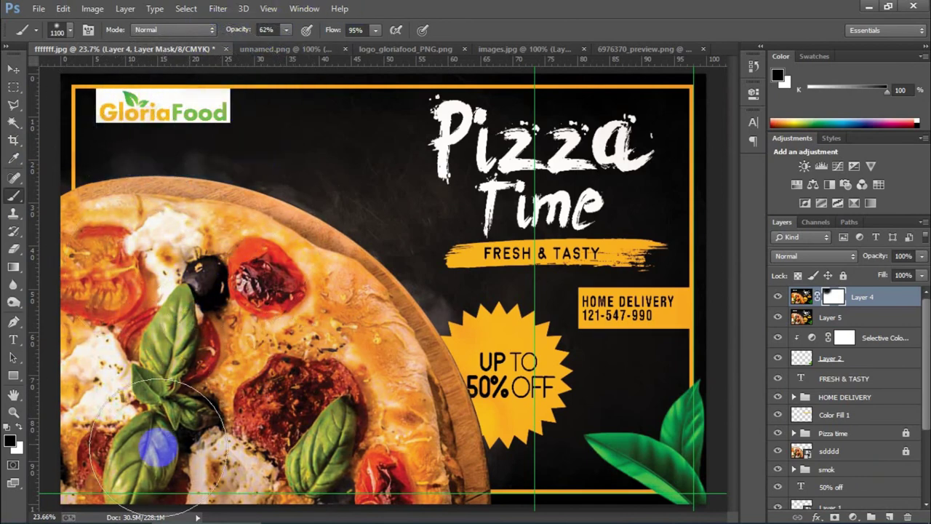
pyautogui.click(778, 297)
pyautogui.click(777, 297)
pyautogui.press('0')
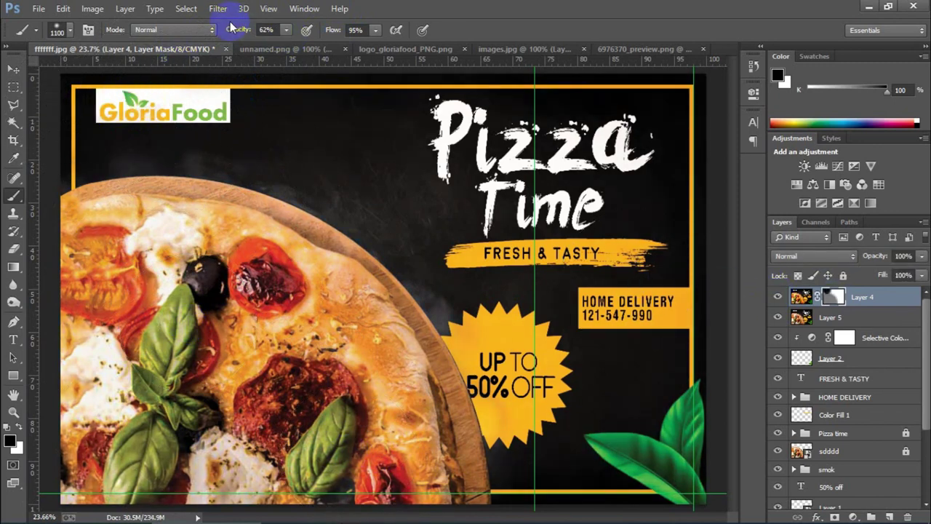
pyautogui.press('[')
pyautogui.press('[')
pyautogui.press('[')
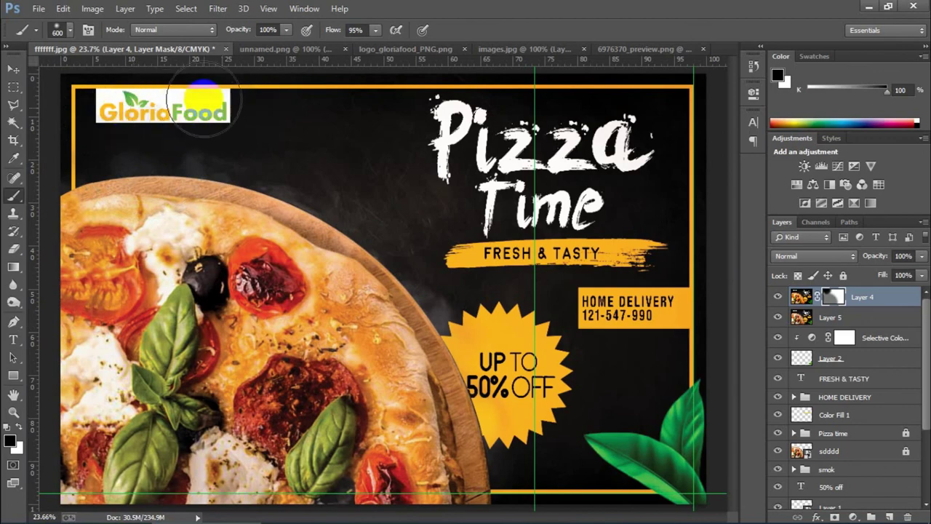
pyautogui.hotkey('ctrl', '-')
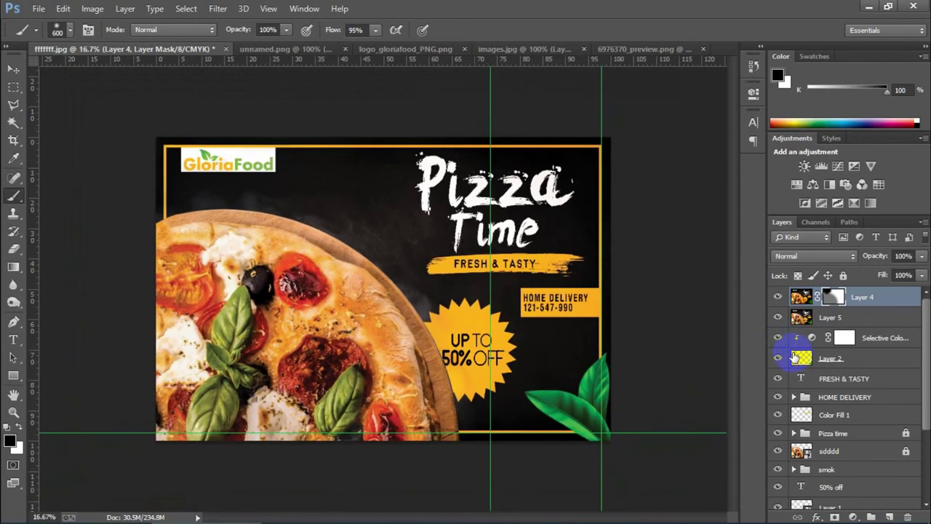
# - Create a new 20 x 20 in, 300 ppi transparent document
pyautogui.click(32, 9)
pyautogui.click(92, 9)
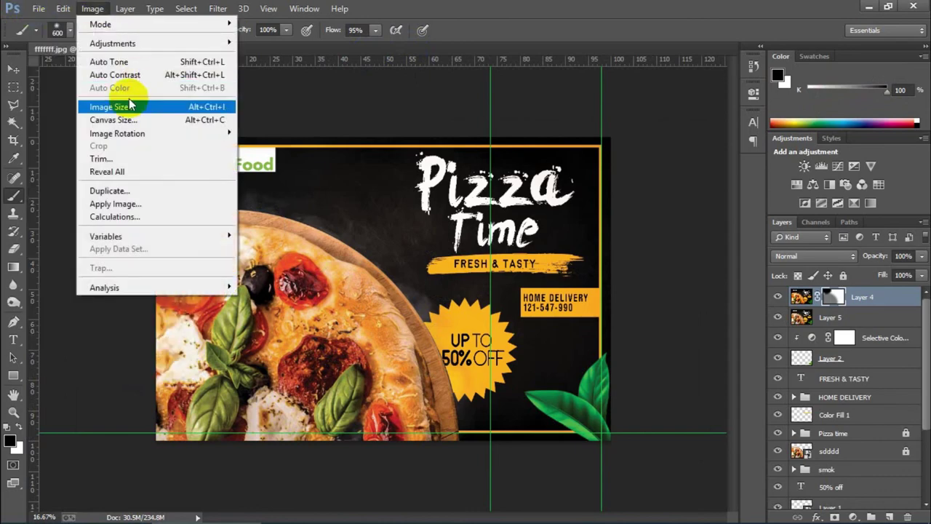
pyautogui.click(128, 101)
pyautogui.click(662, 97)
pyautogui.click(38, 9)
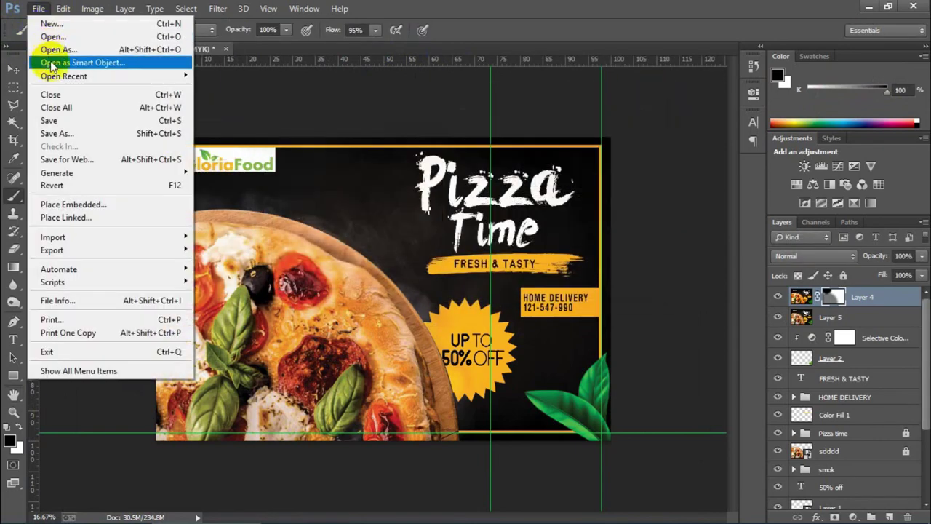
pyautogui.click(30, 20)
pyautogui.doubleClick(370, 202)
pyautogui.write('20')
pyautogui.press('Tab')
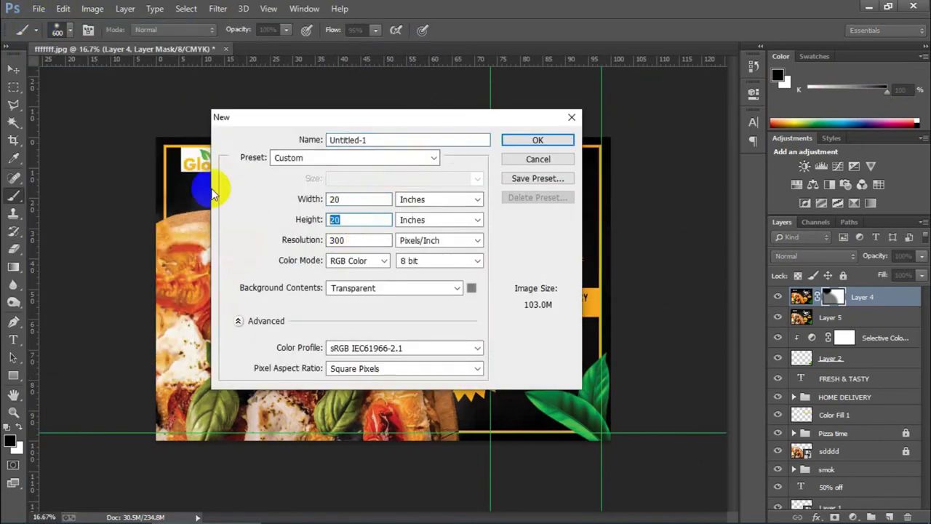
pyautogui.press('Return')
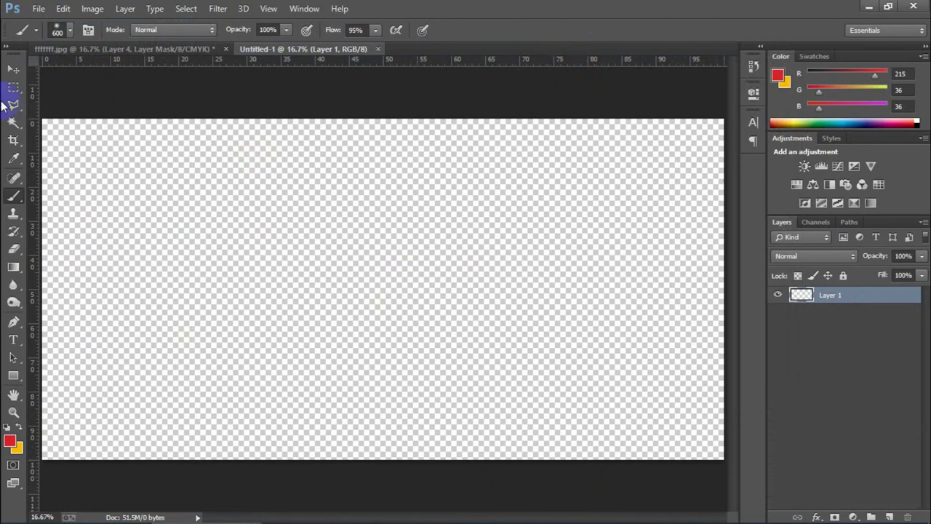
# - Crop the new canvas into a wider landscape shape
pyautogui.click(14, 69)
pyautogui.hotkey('ctrl', '-')
pyautogui.click(14, 140)
pyautogui.moveTo(385, 208); pyautogui.dragTo(455, 254)
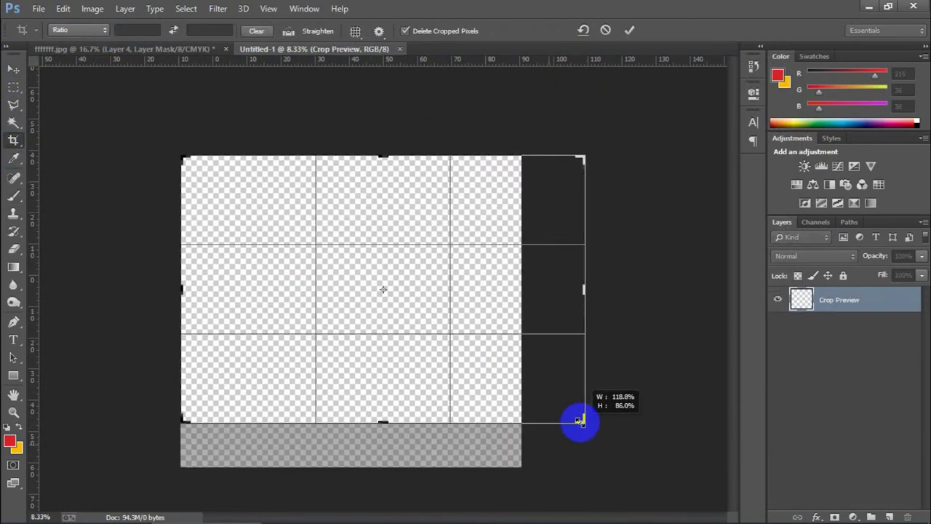
pyautogui.moveTo(577, 422); pyautogui.dragTo(542, 402)
pyautogui.click(630, 30)
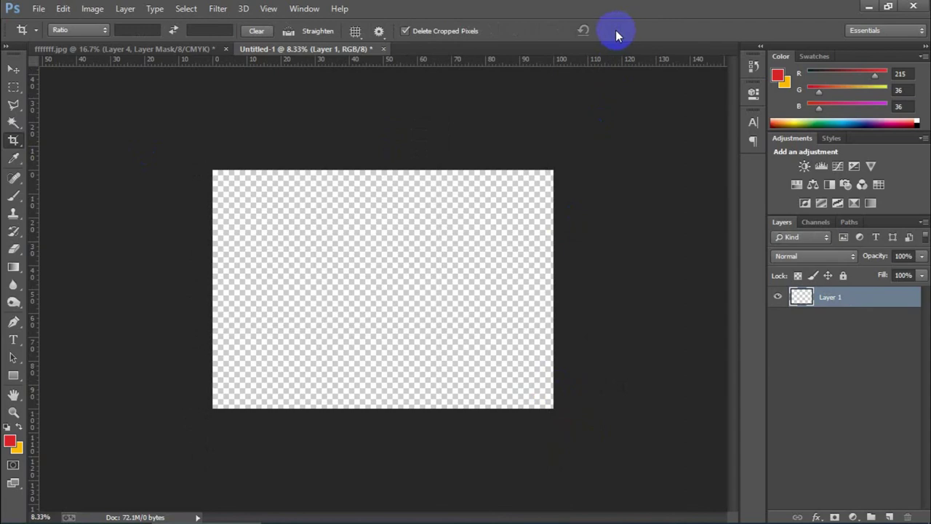
# - Copy the merged pizza ad into the new document and scale it to about 125%
pyautogui.hotkey('ctrl', 'Tab')
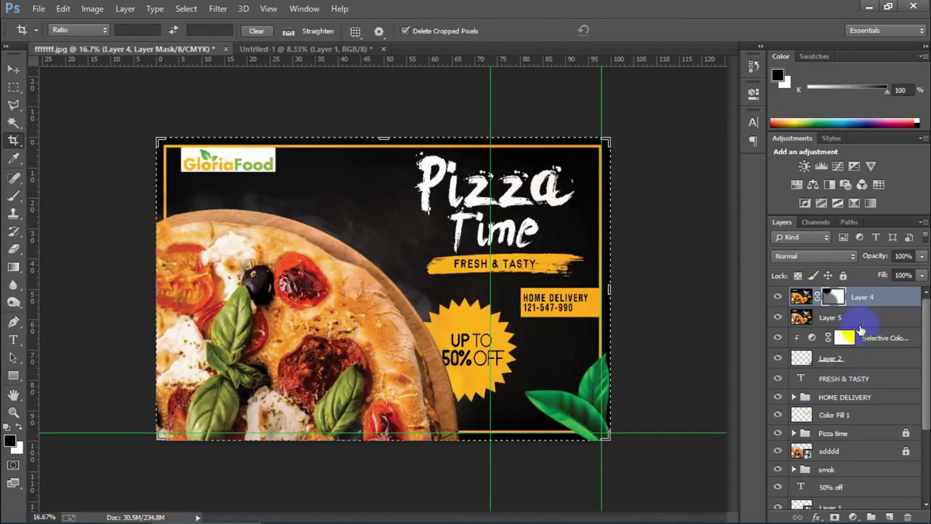
pyautogui.click(13, 69)
pyautogui.click(580, 210)
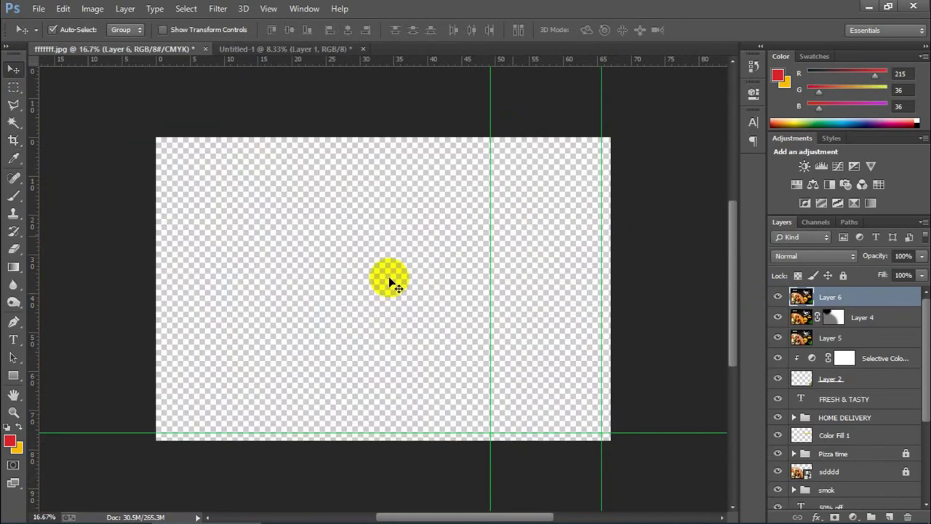
pyautogui.moveTo(389, 280); pyautogui.dragTo(377, 235)
pyautogui.hotkey('ctrl', '0')
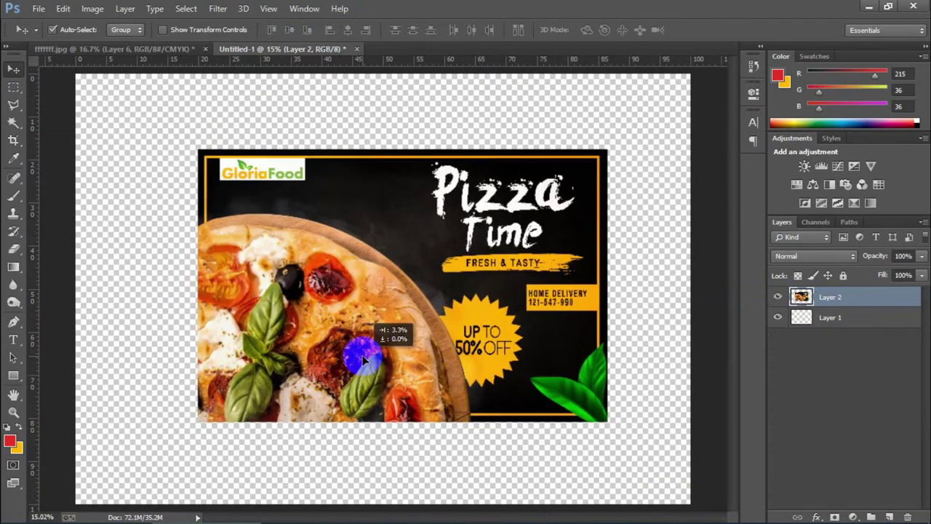
pyautogui.hotkey('ctrl', 't')
pyautogui.moveTo(624, 408); pyautogui.dragTo(652, 451)
pyautogui.press('Return')
pyautogui.click(854, 516)
# - Add a grey 575656 Solid Color fill and a new yellow-filled layer
pyautogui.click(830, 214)
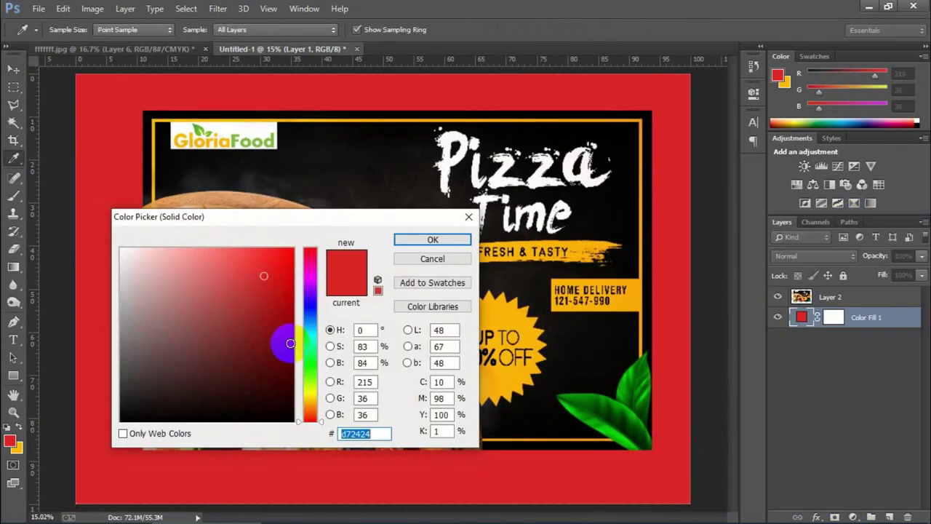
pyautogui.write('575656')
pyautogui.click(434, 241)
pyautogui.click(889, 517)
pyautogui.hotkey('ctrl', 'BackSpace')
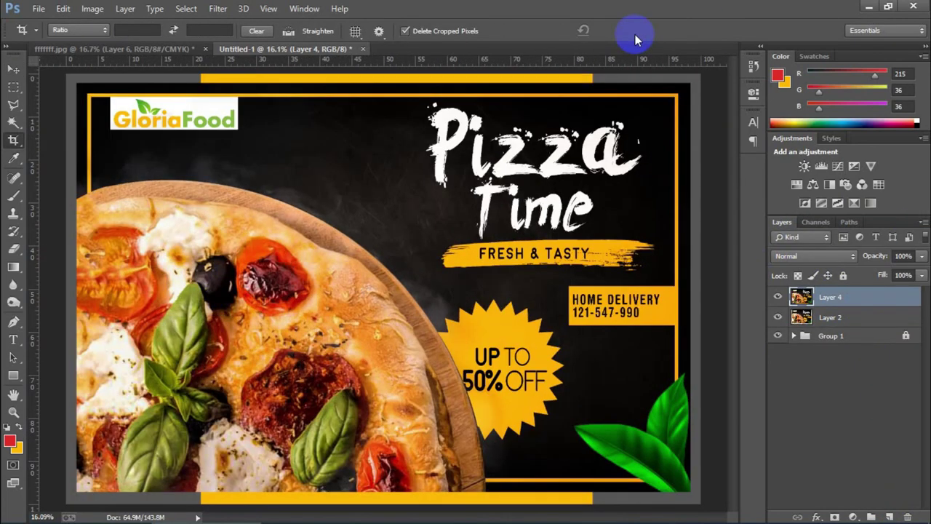
pyautogui.press('super+space')
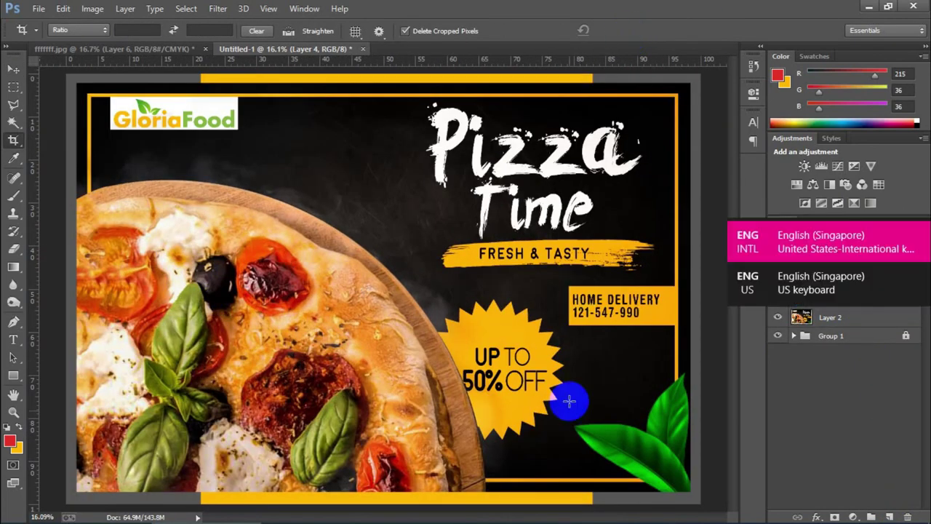